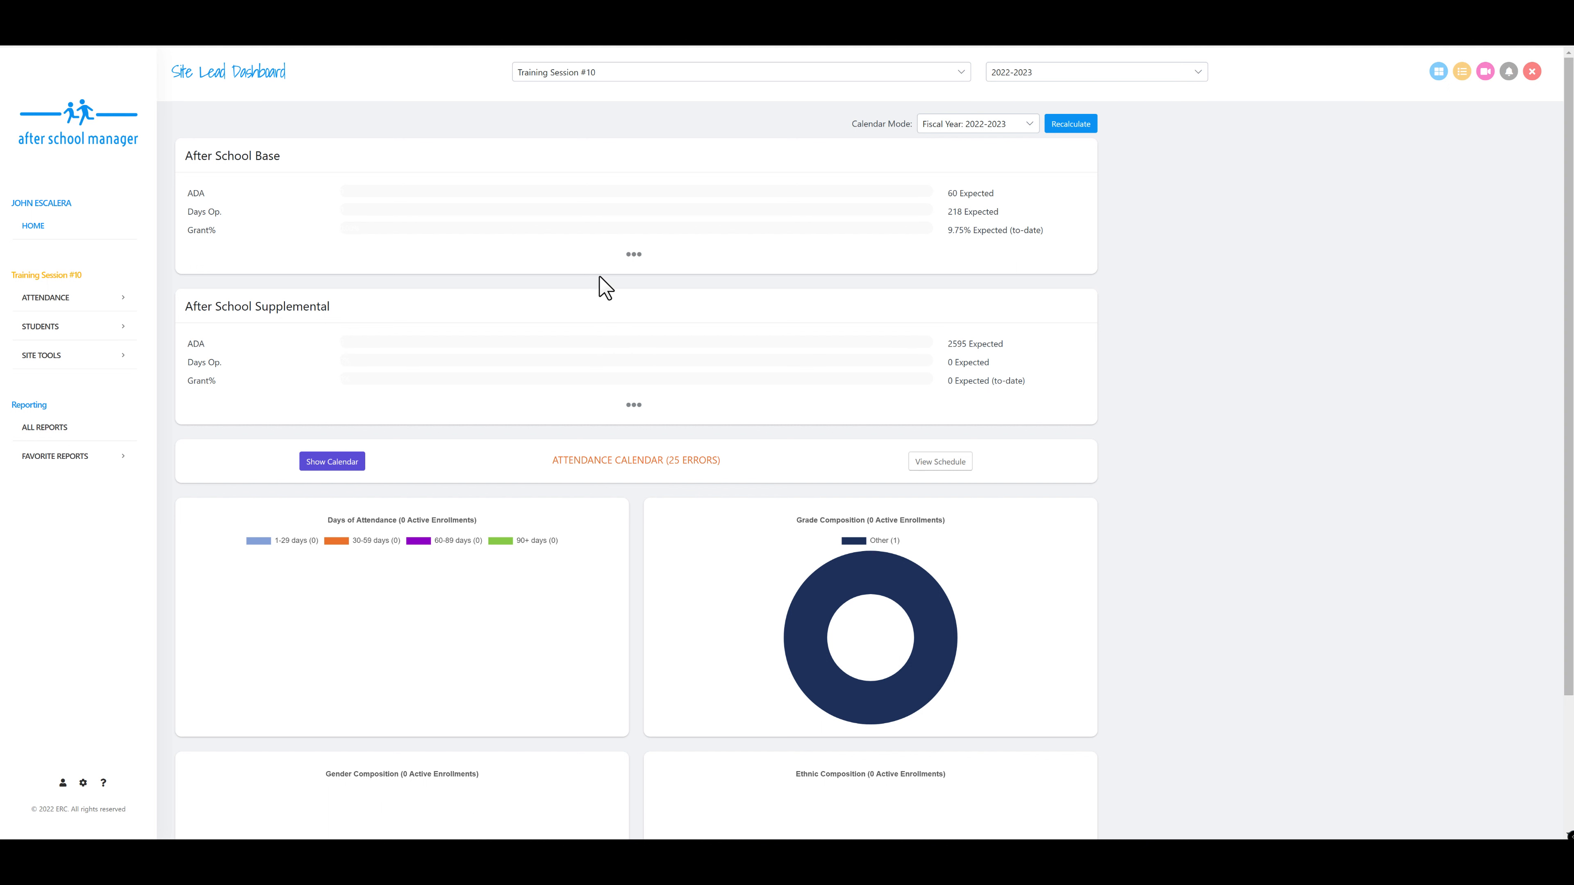
Step: Open the Student Master List and start a student import from a feeder school
click(59, 332)
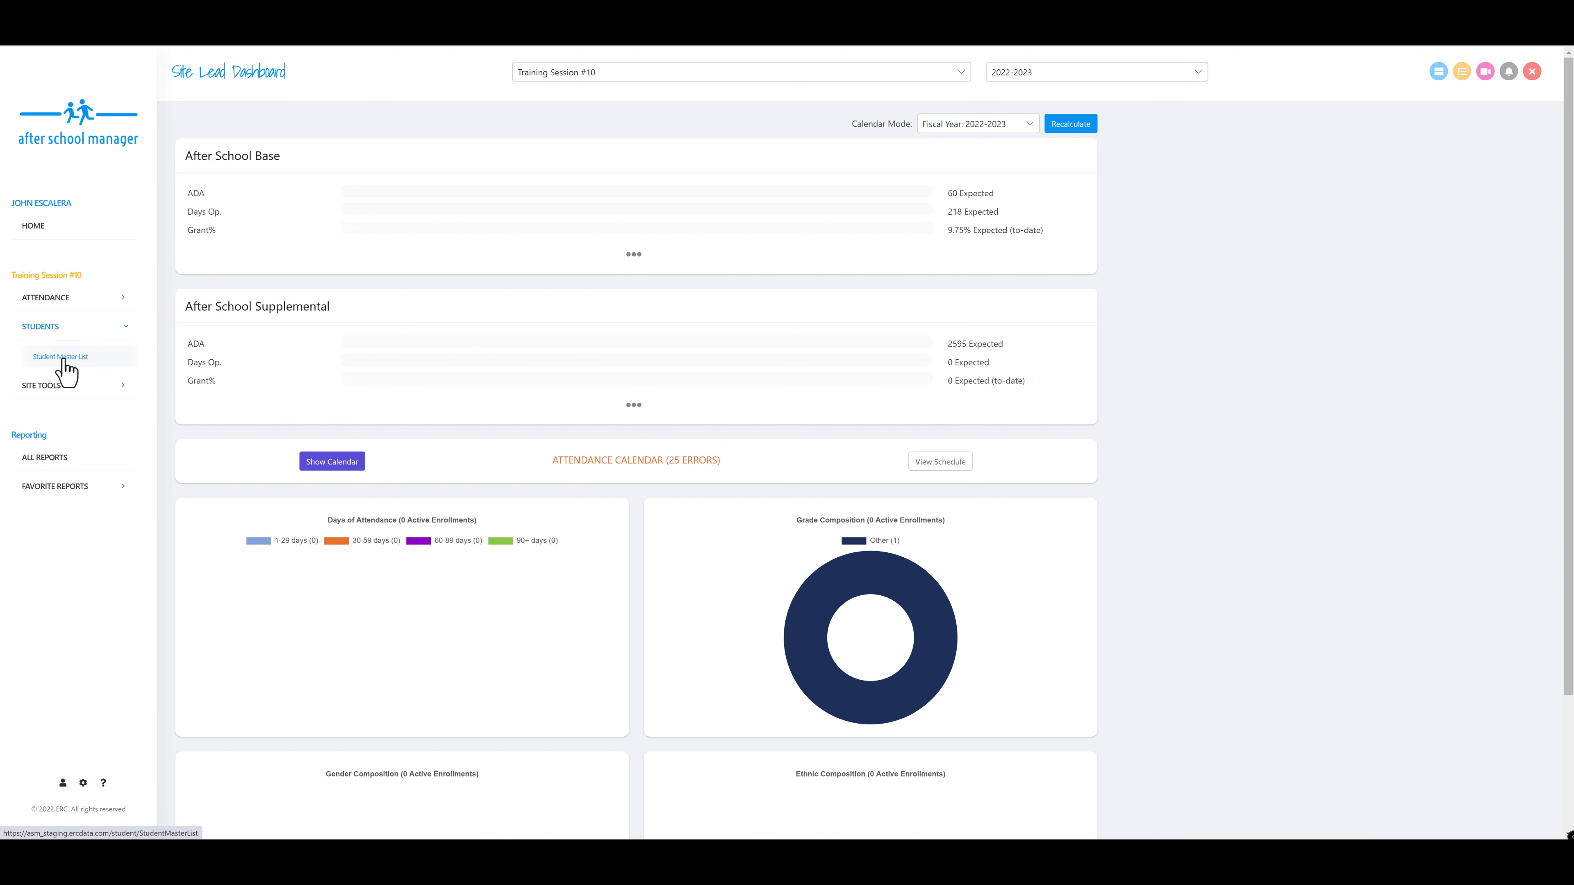
click(62, 359)
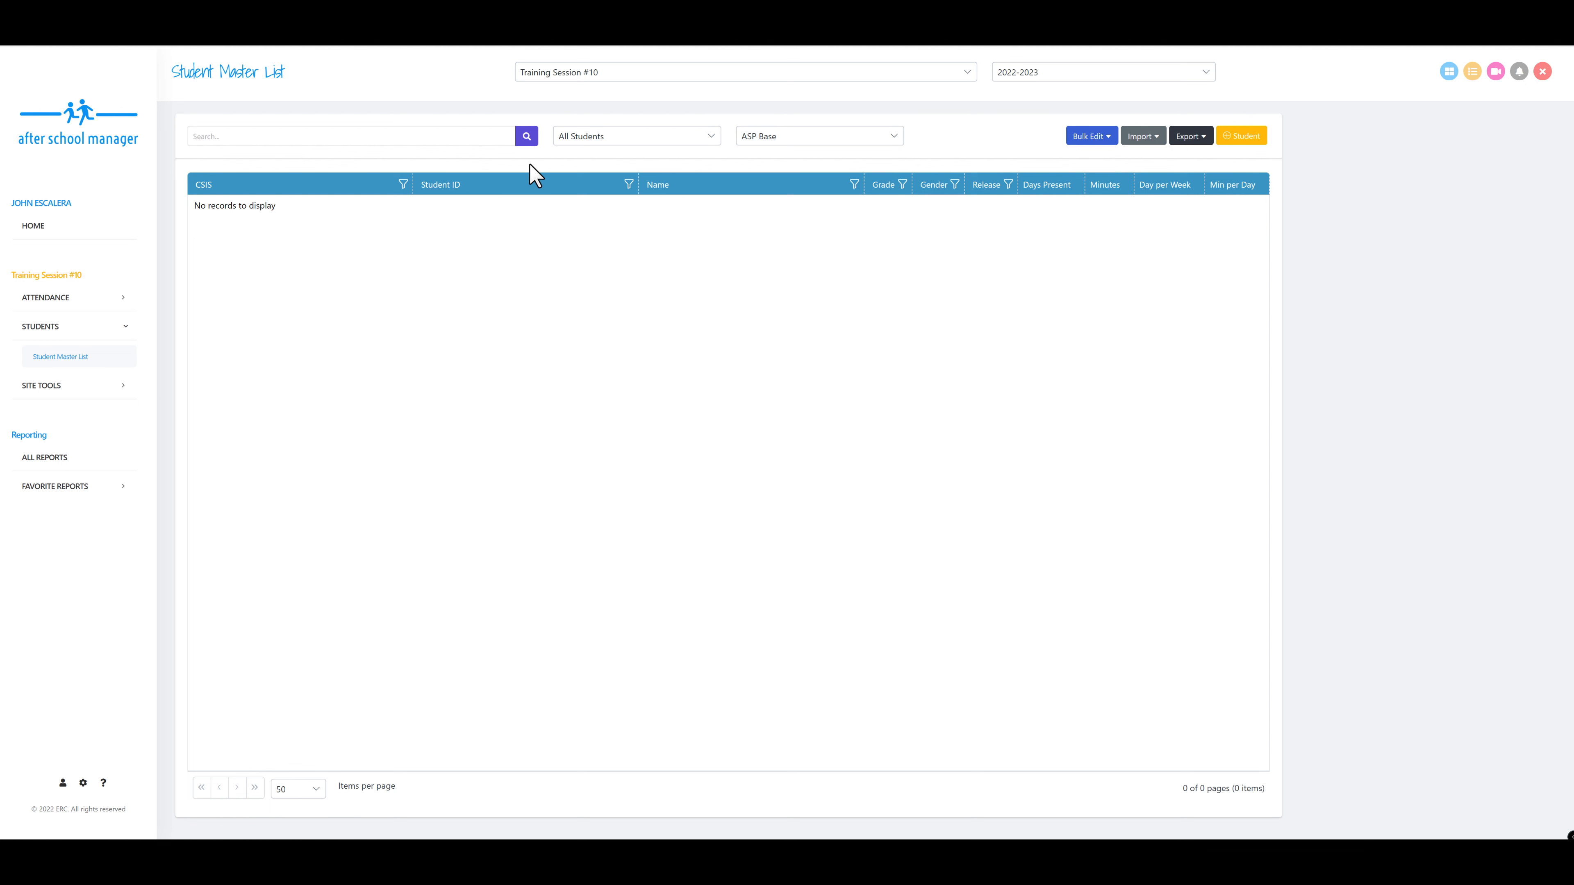
click(1159, 139)
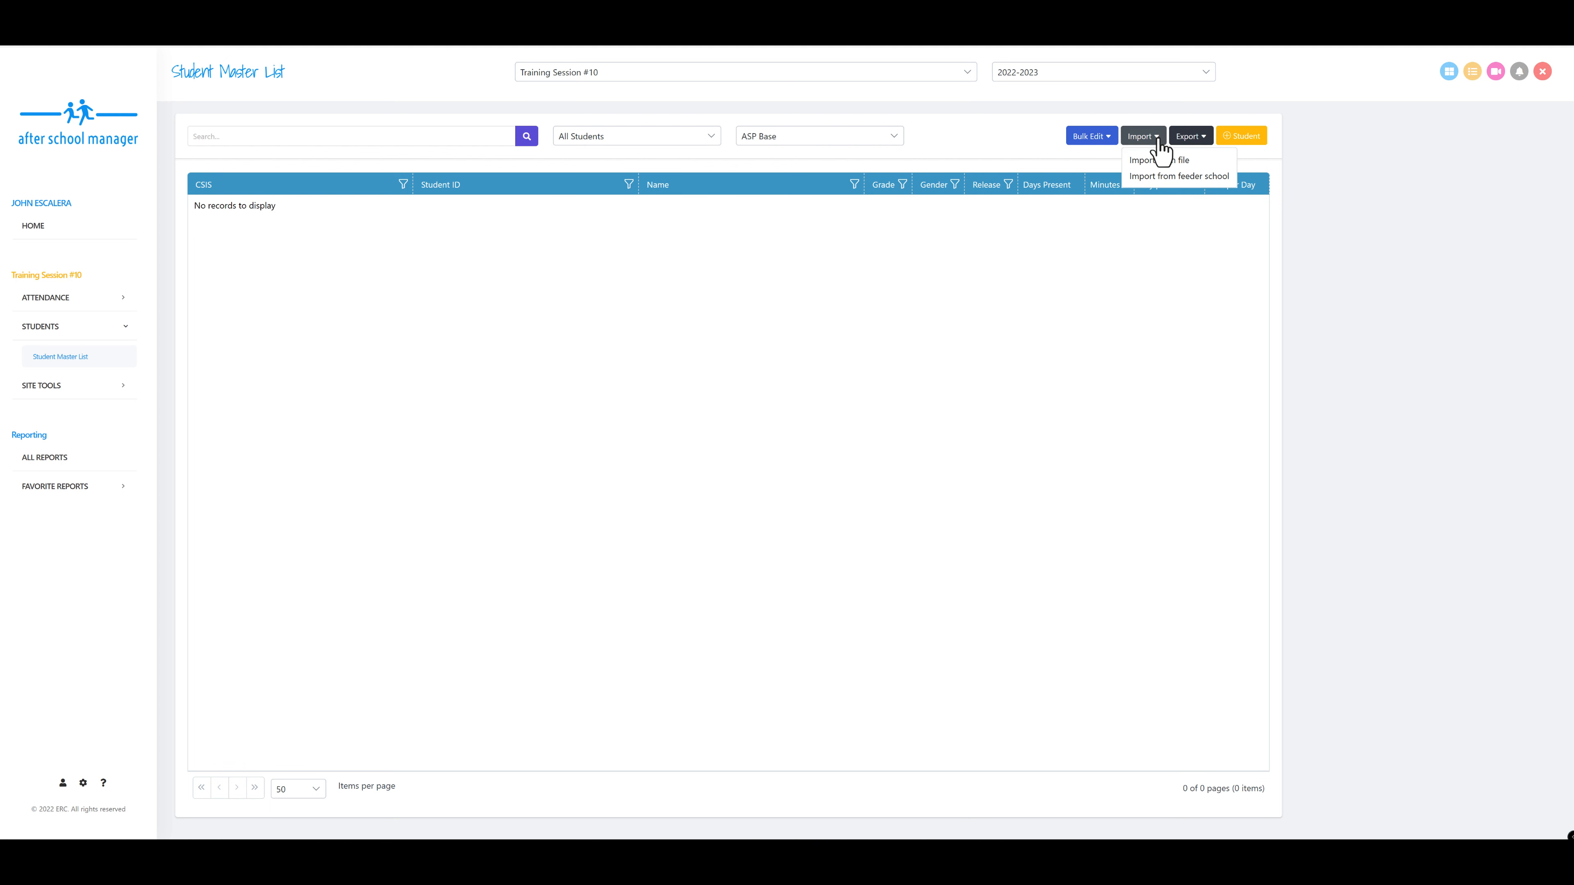
click(1152, 178)
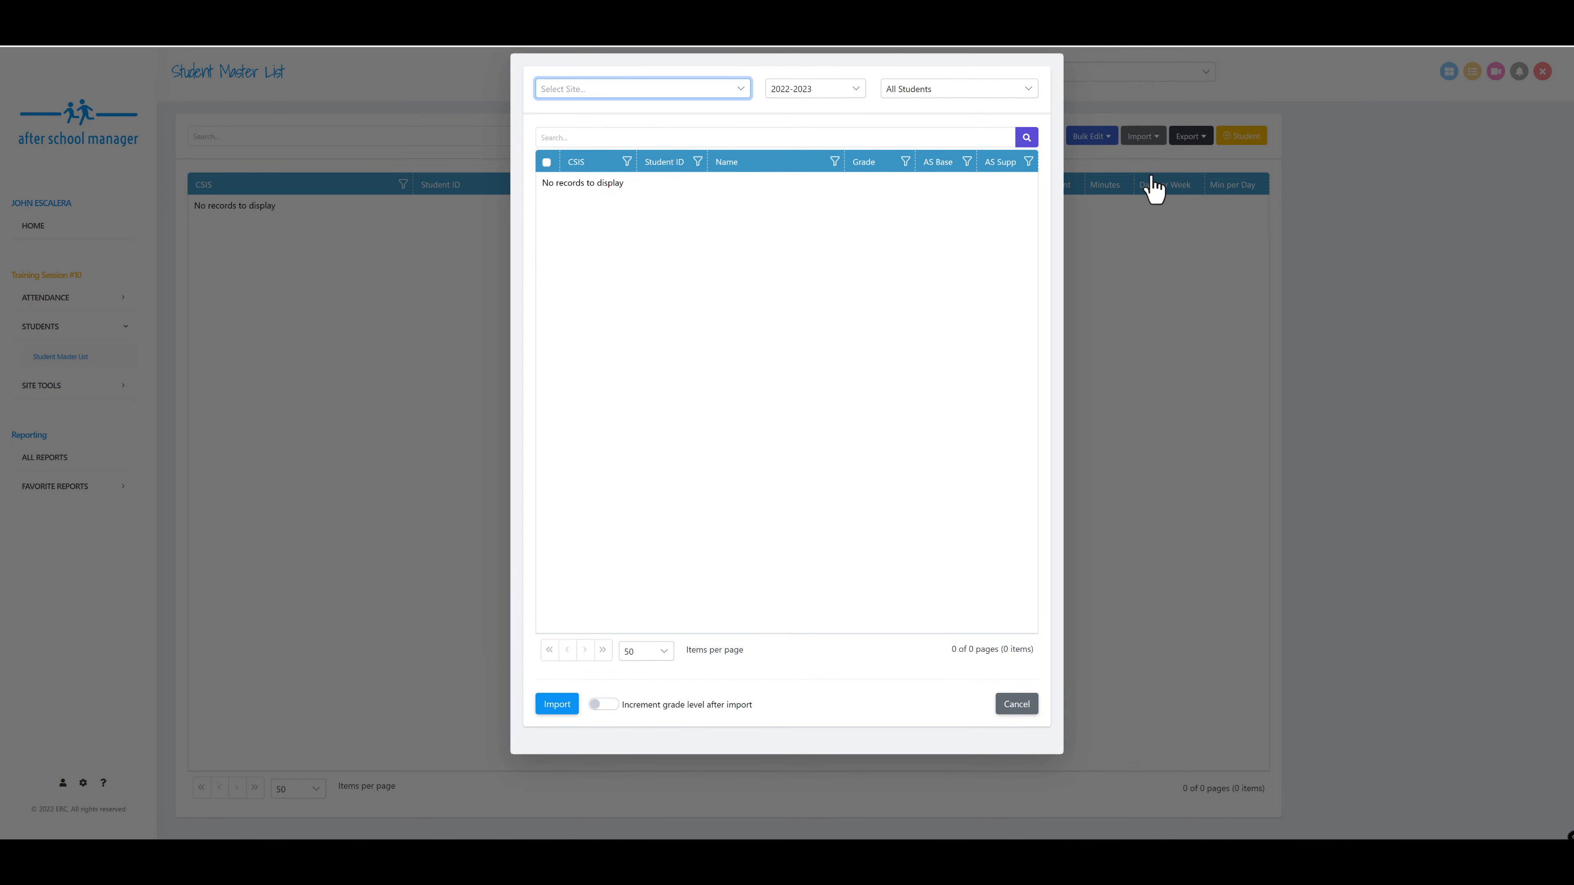
Step: Set the feeder school import source to Training Session #10 for the 2021-2022 year
click(741, 88)
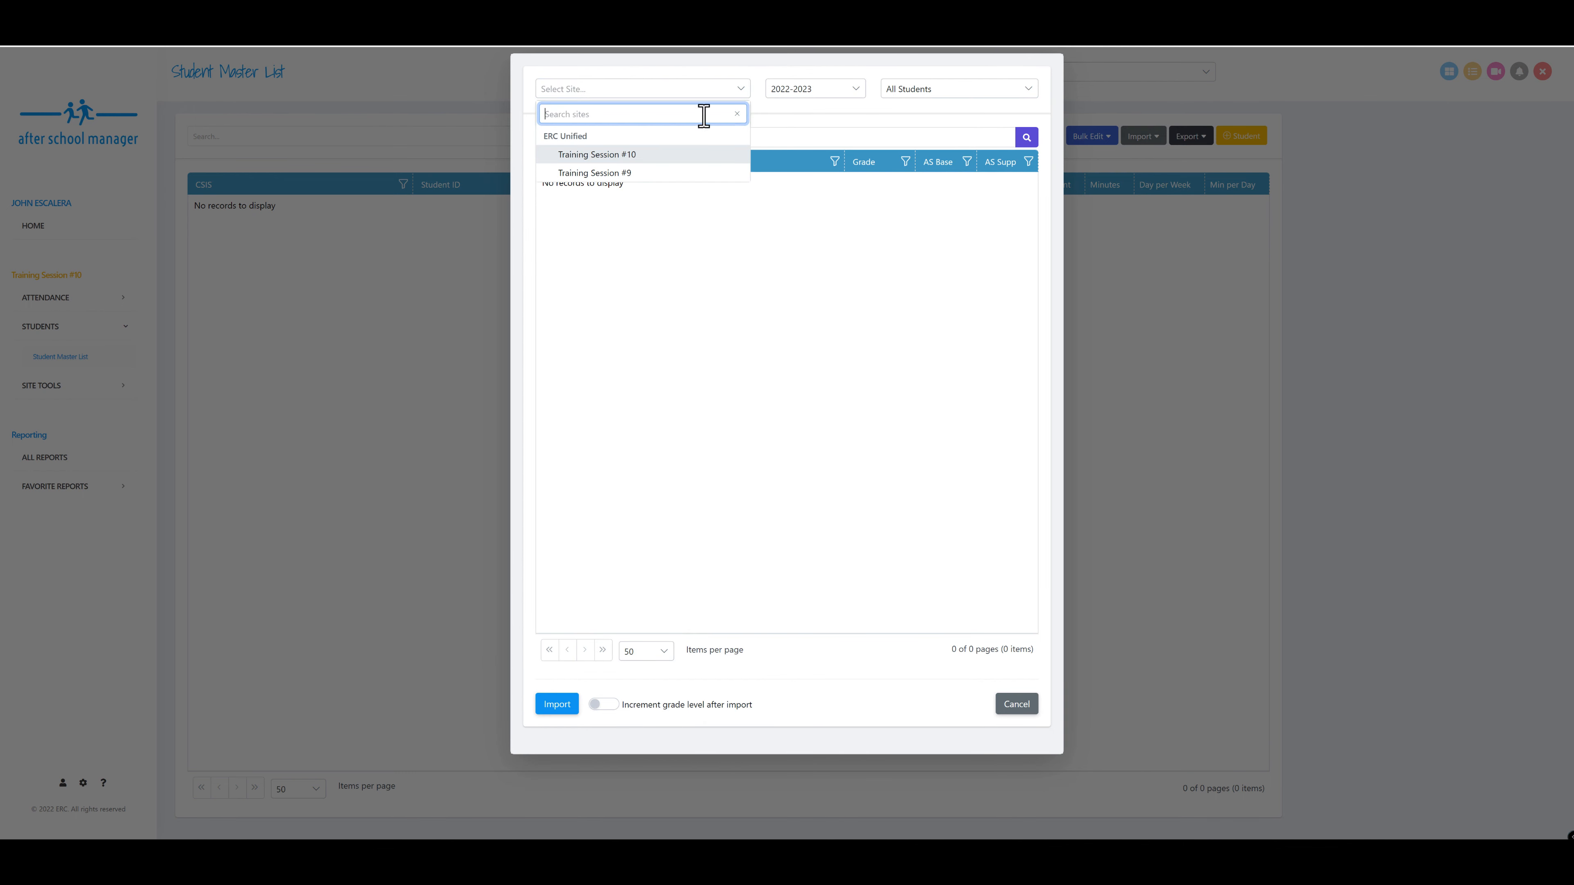
click(634, 156)
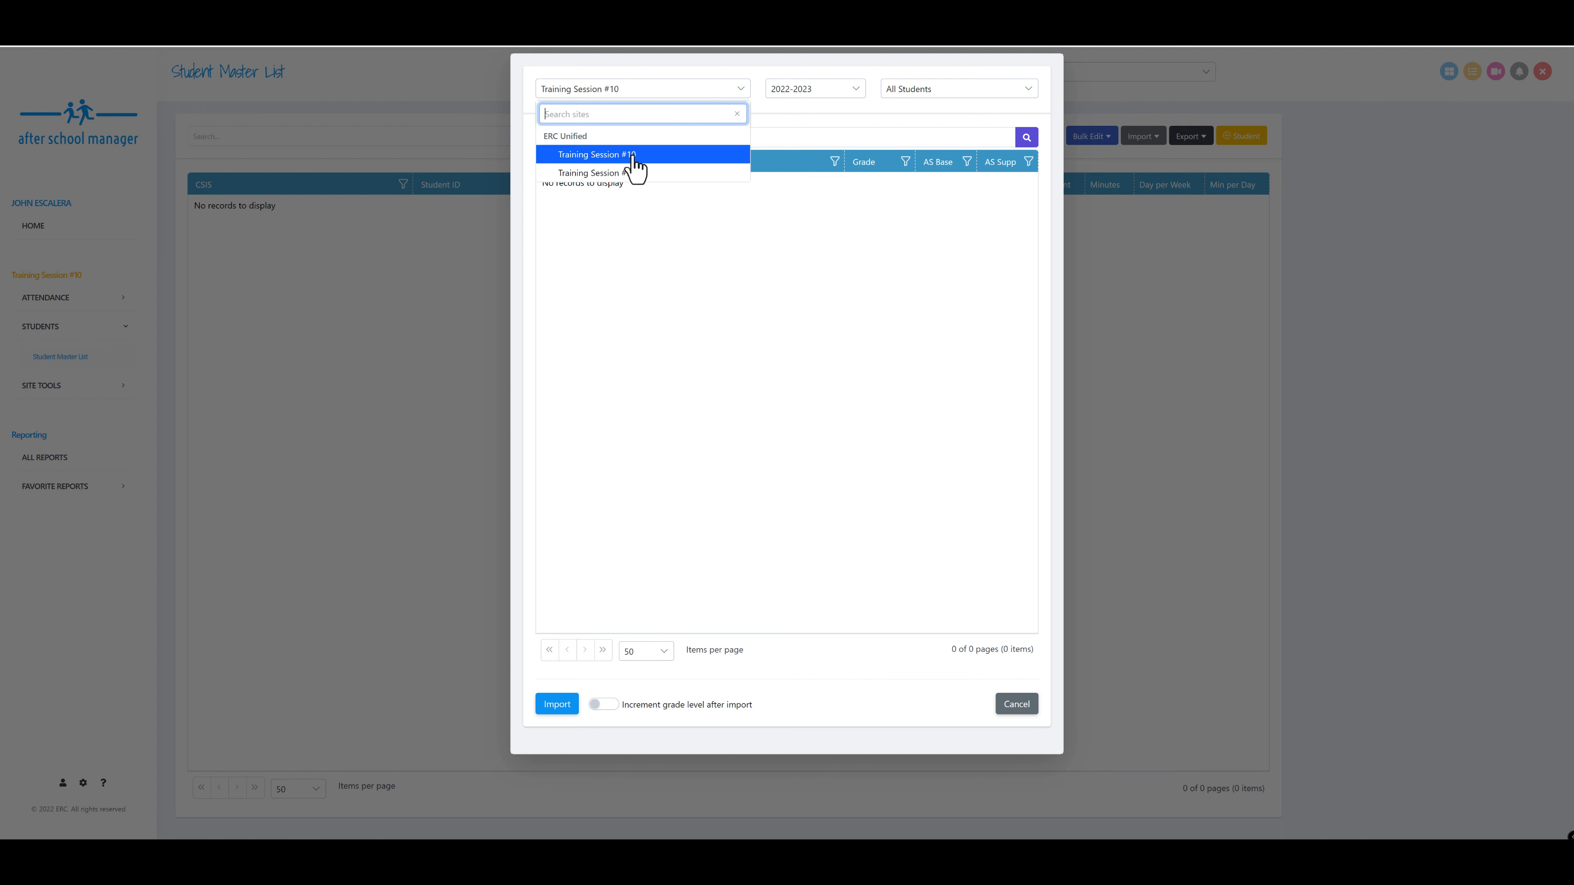
click(847, 95)
click(819, 158)
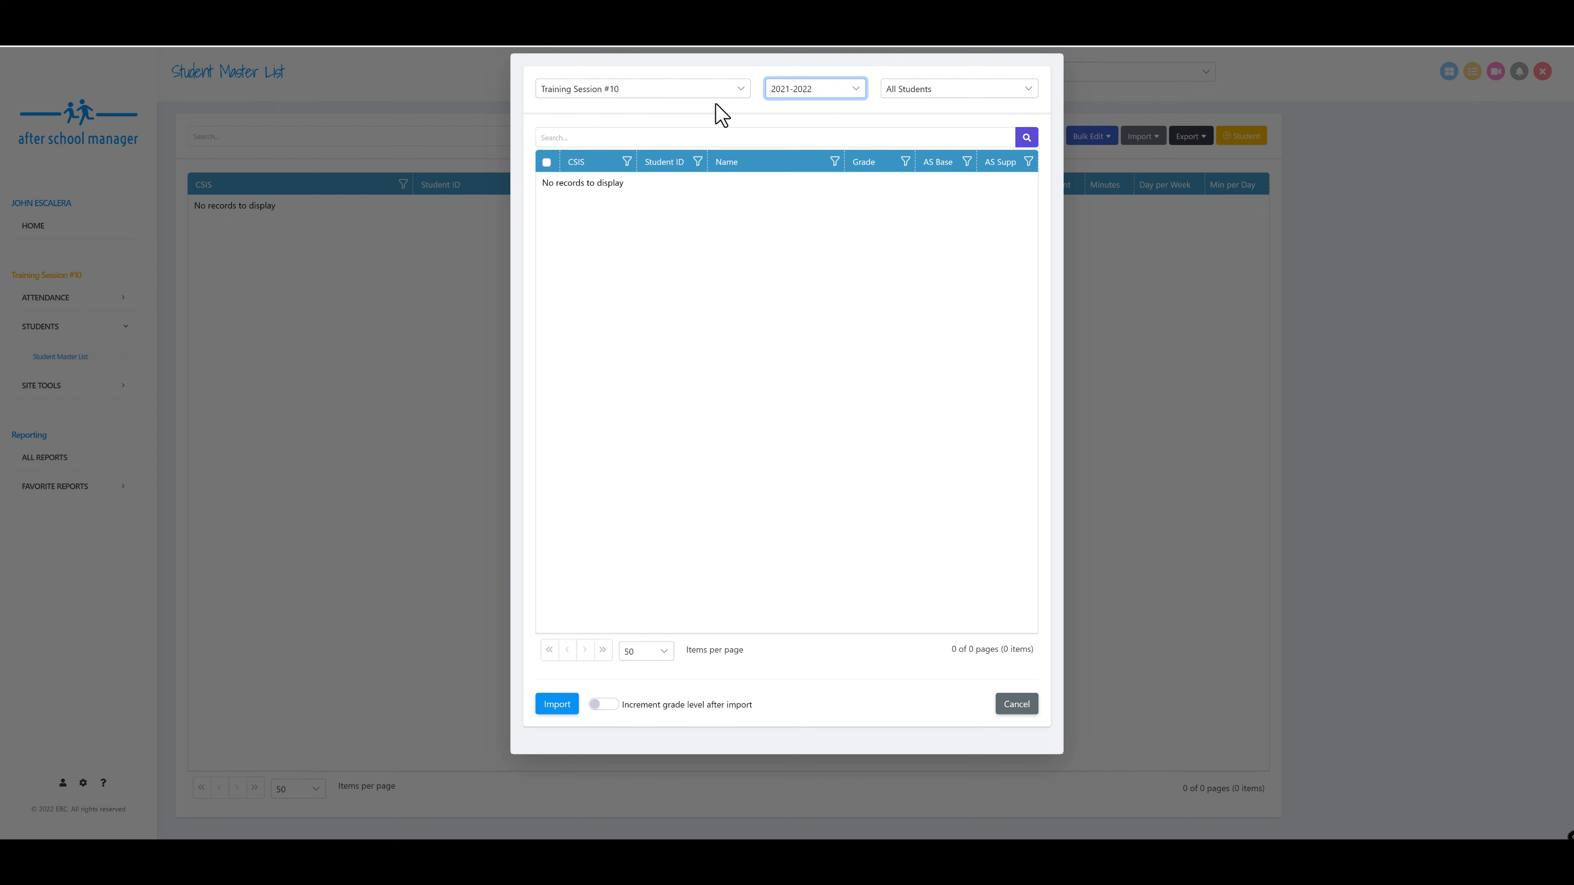
Step: Set the feeder school import source to Training Session #9 for the 2022-2023 year
click(739, 92)
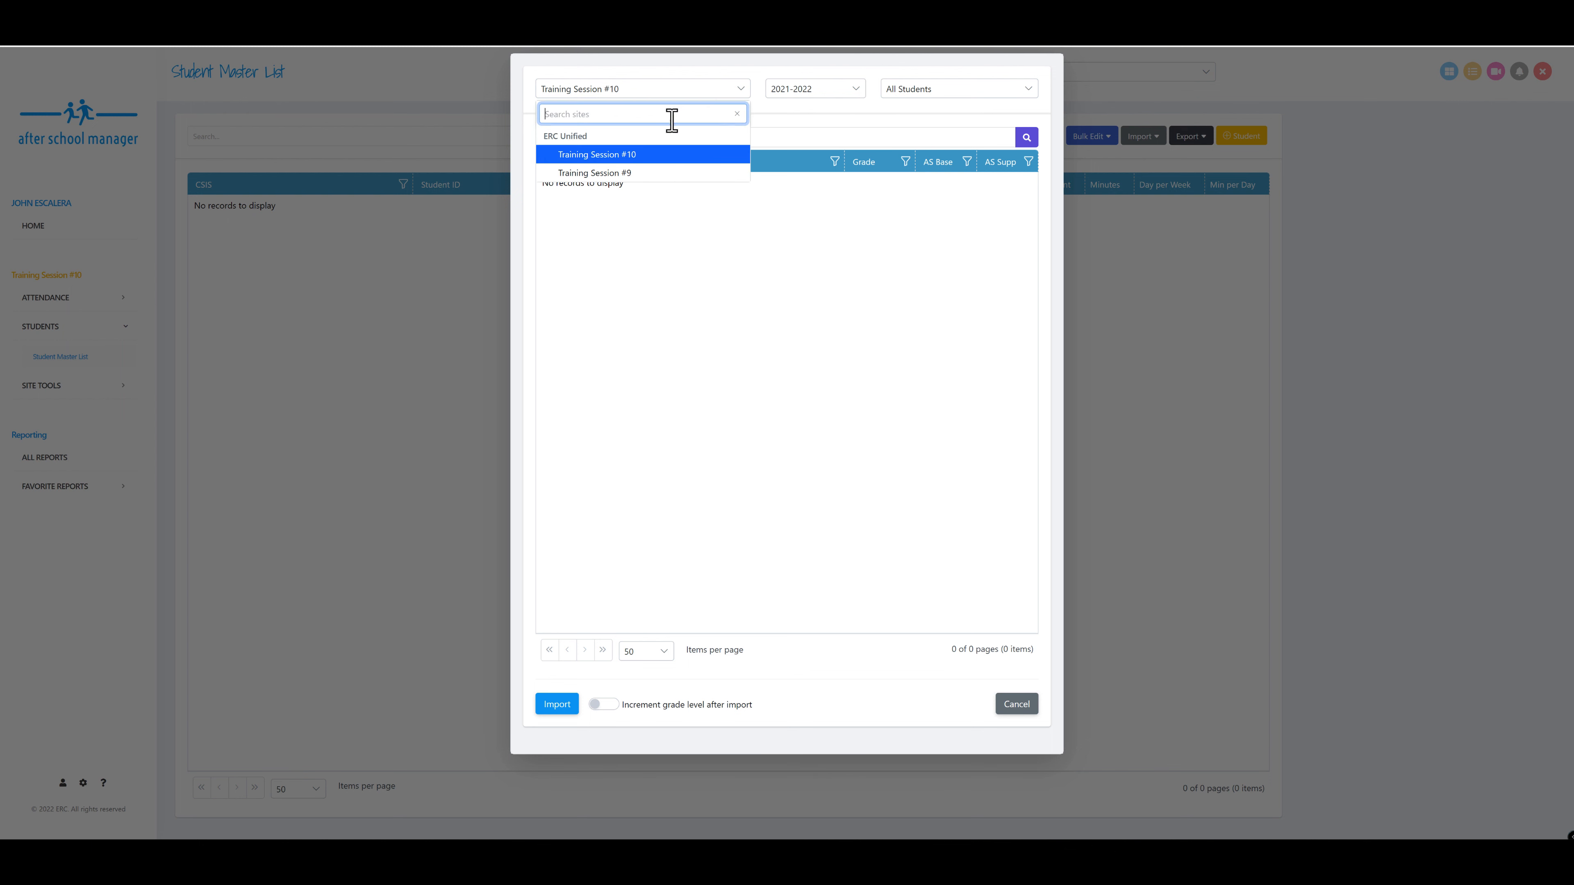
click(613, 174)
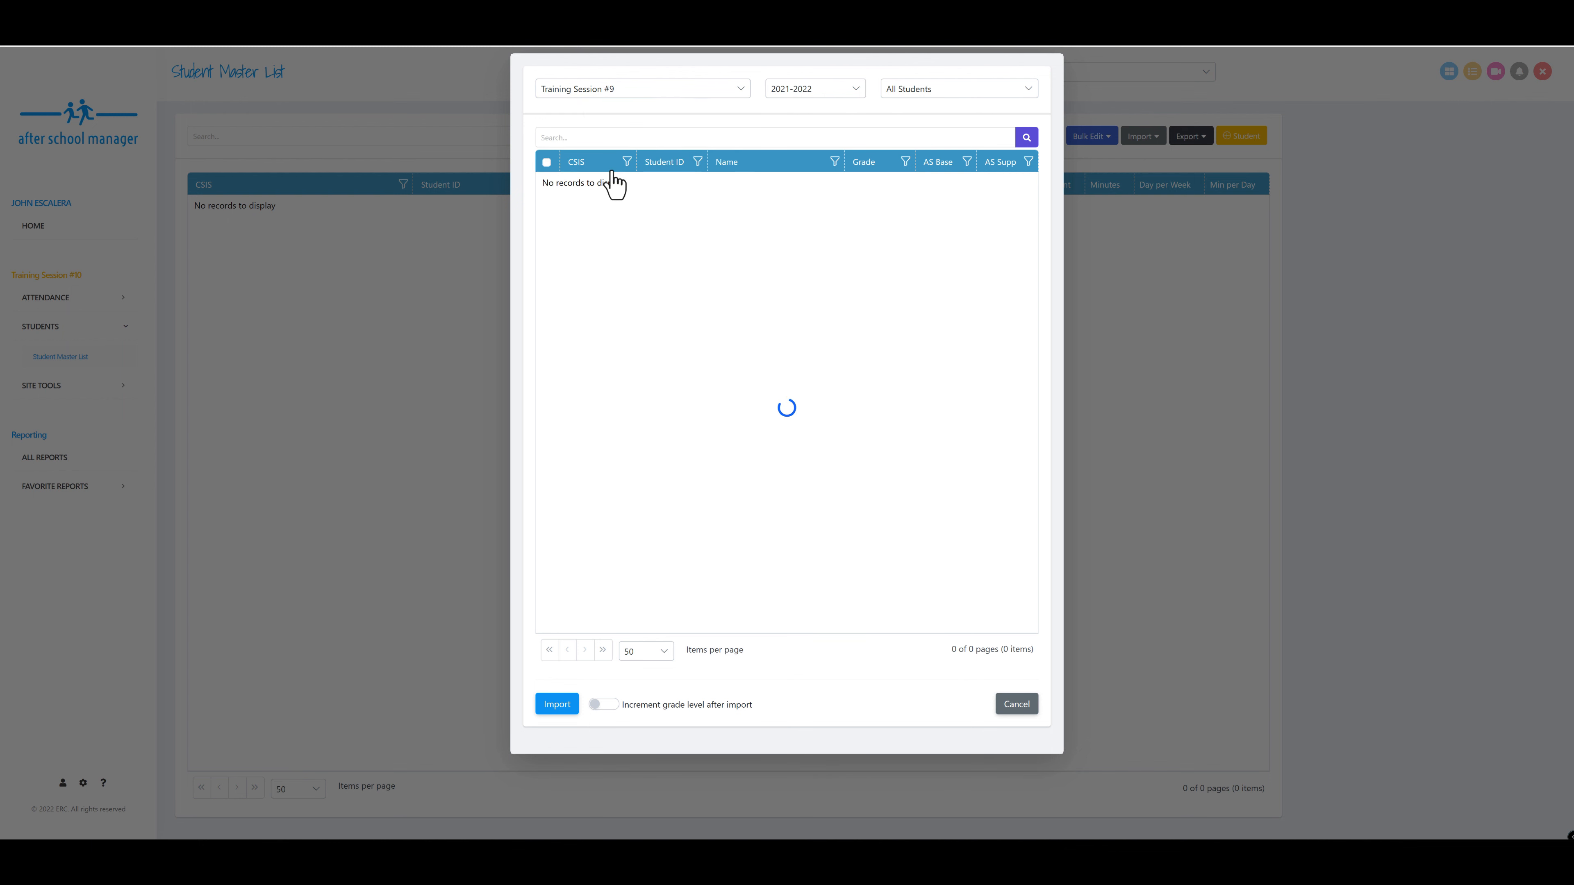
click(831, 102)
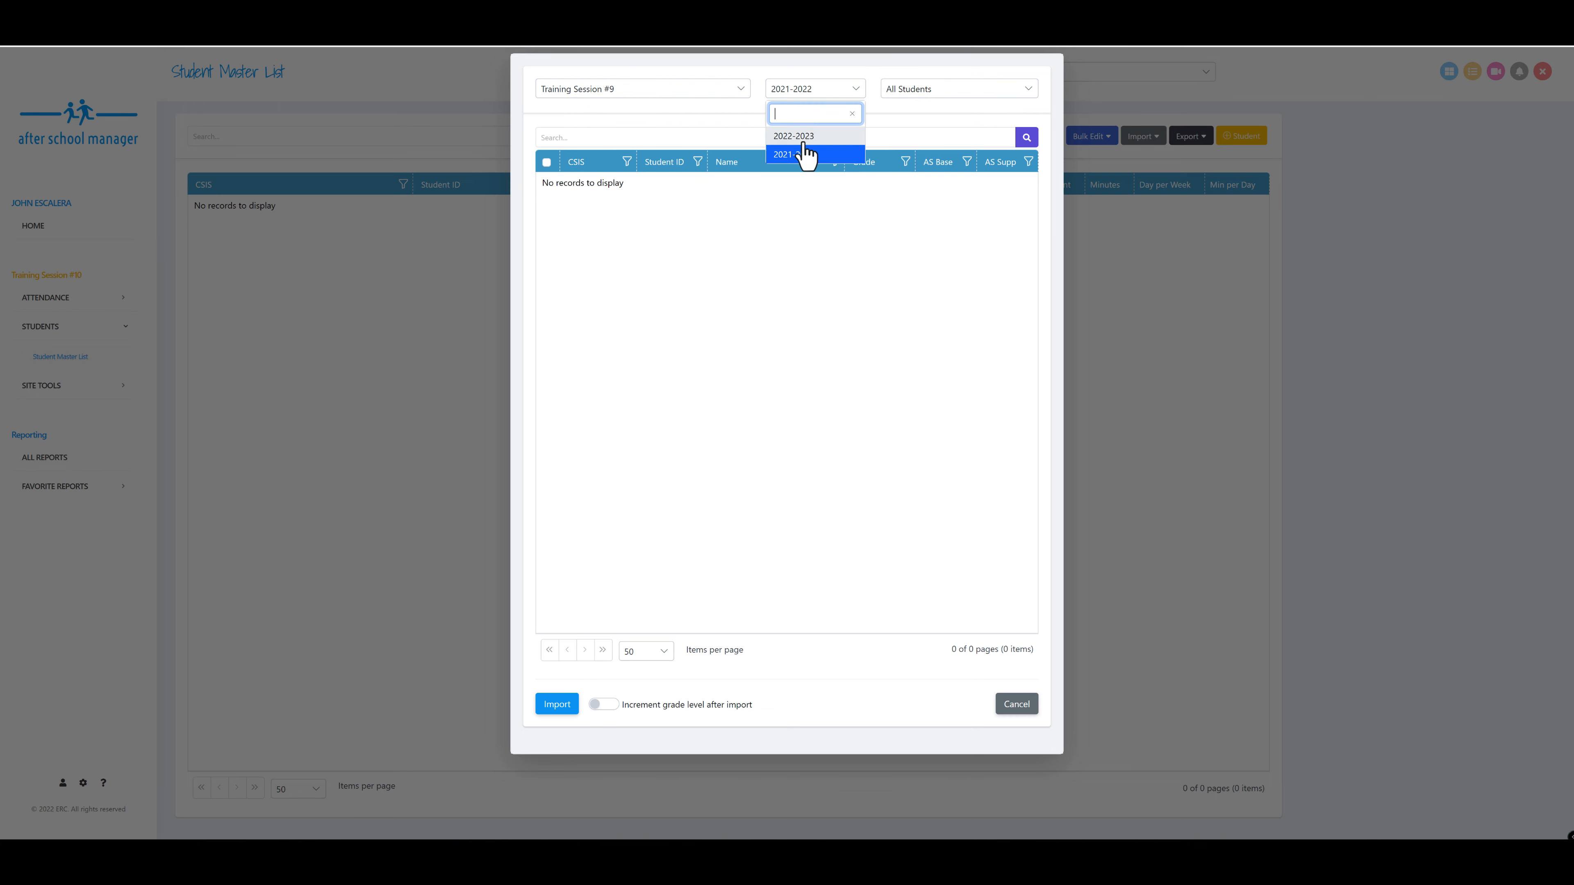
click(806, 149)
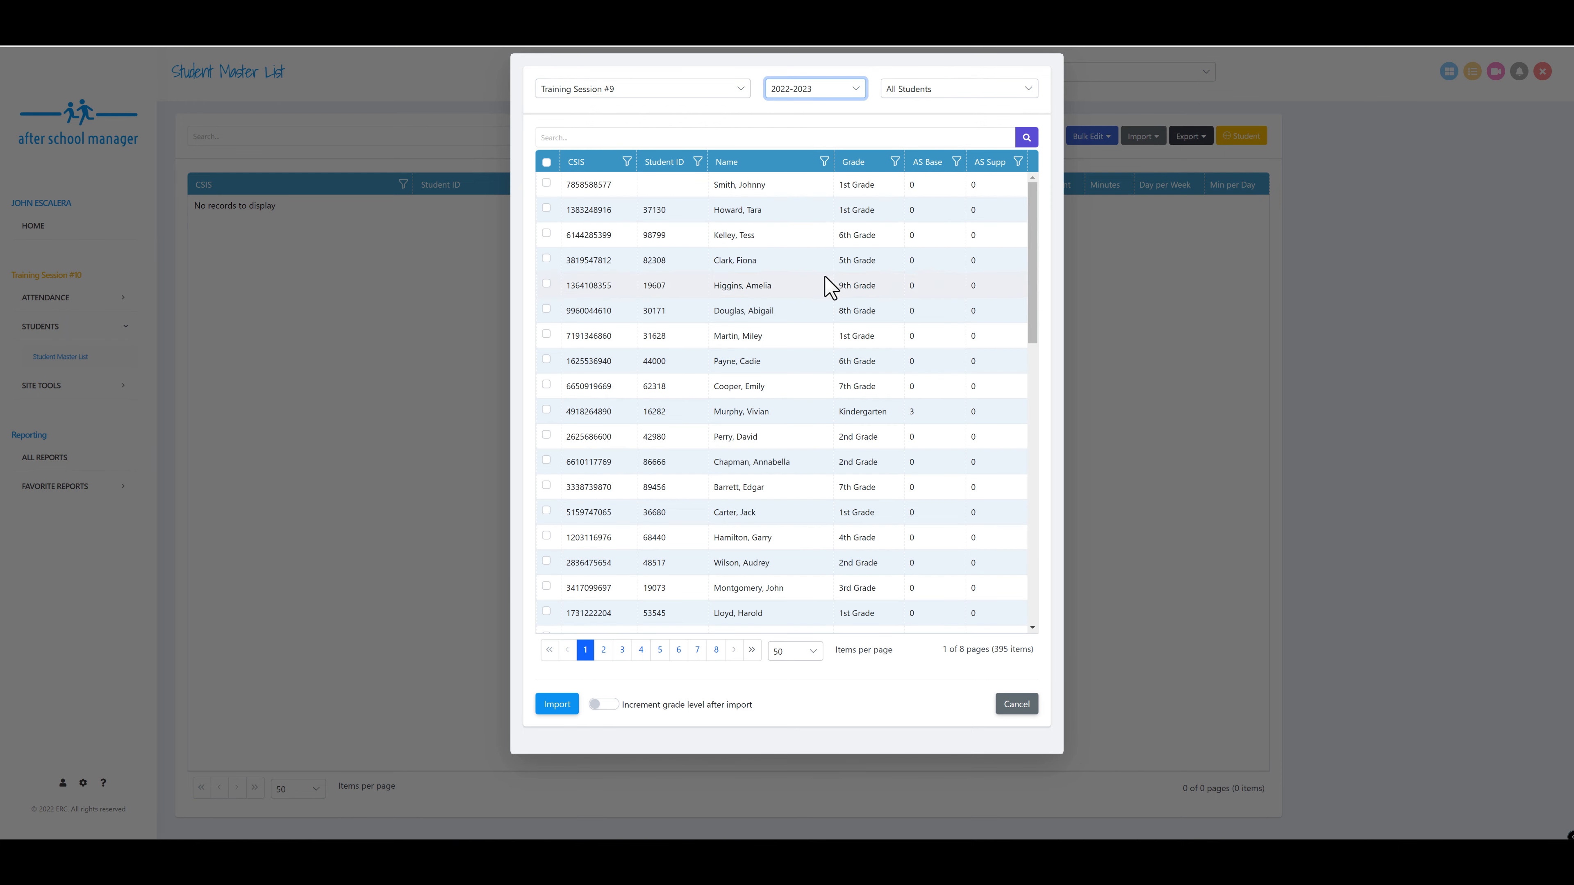
Step: Select the students in the third and sixth rows of the feeder school list and import them
click(546, 235)
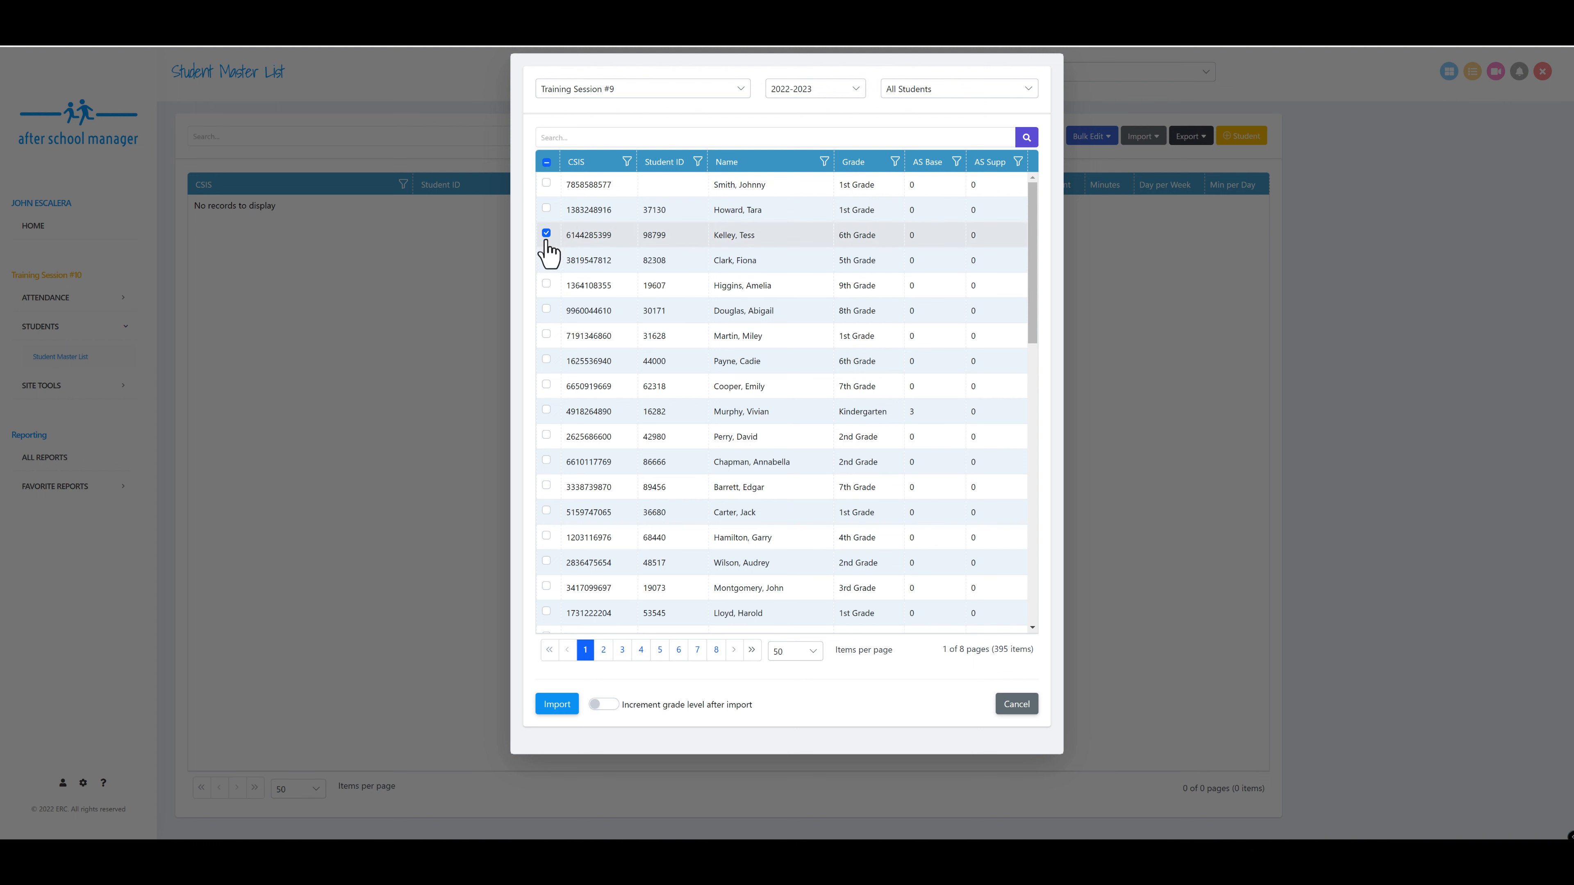
click(546, 308)
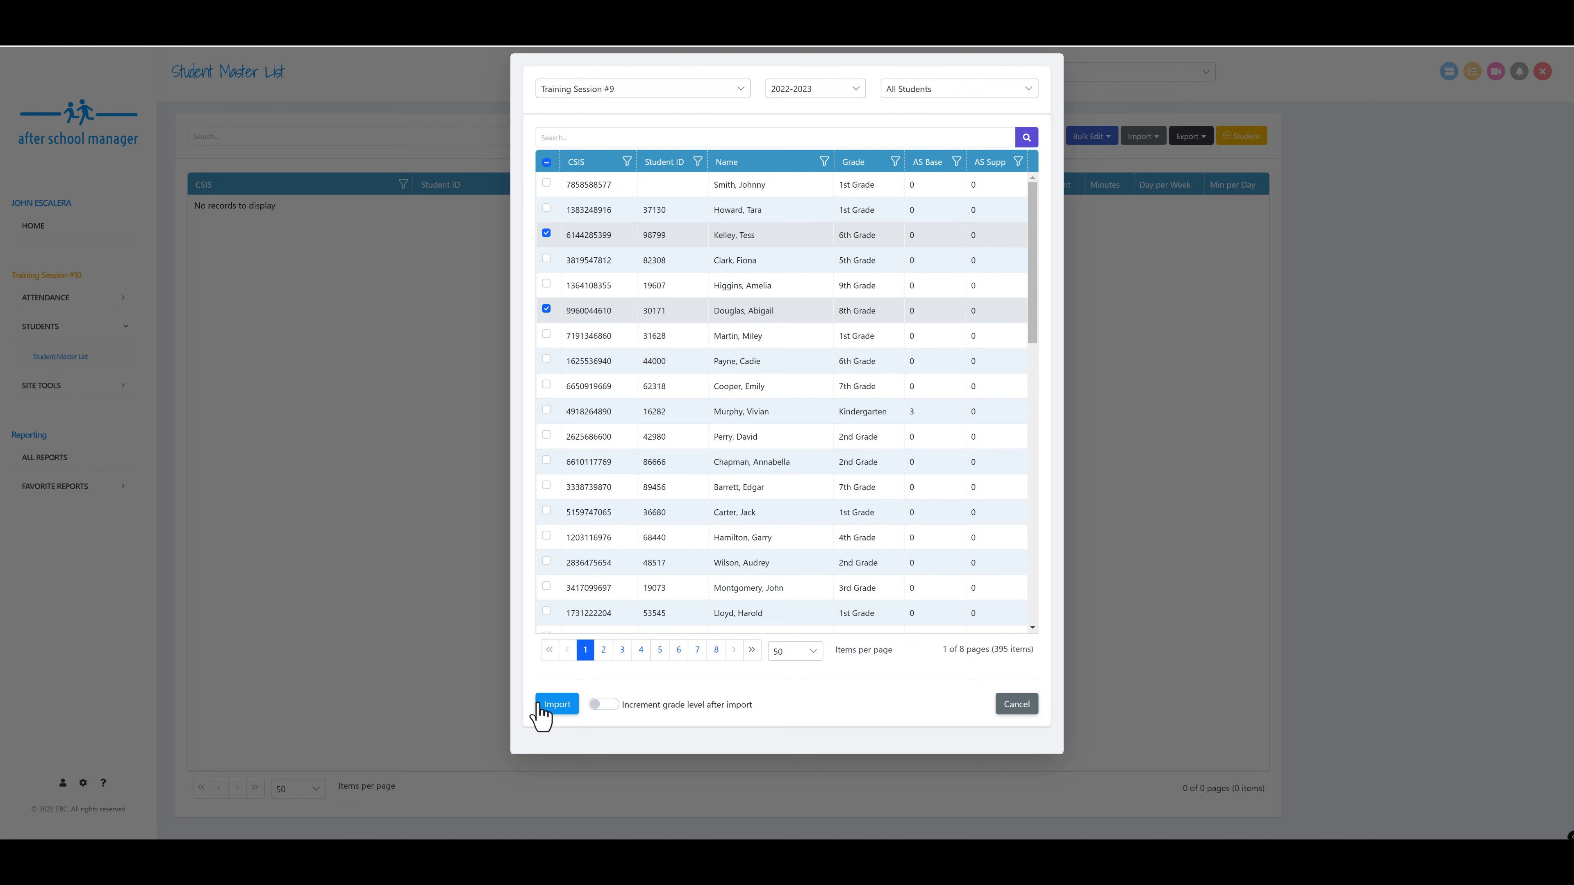
click(610, 707)
click(560, 707)
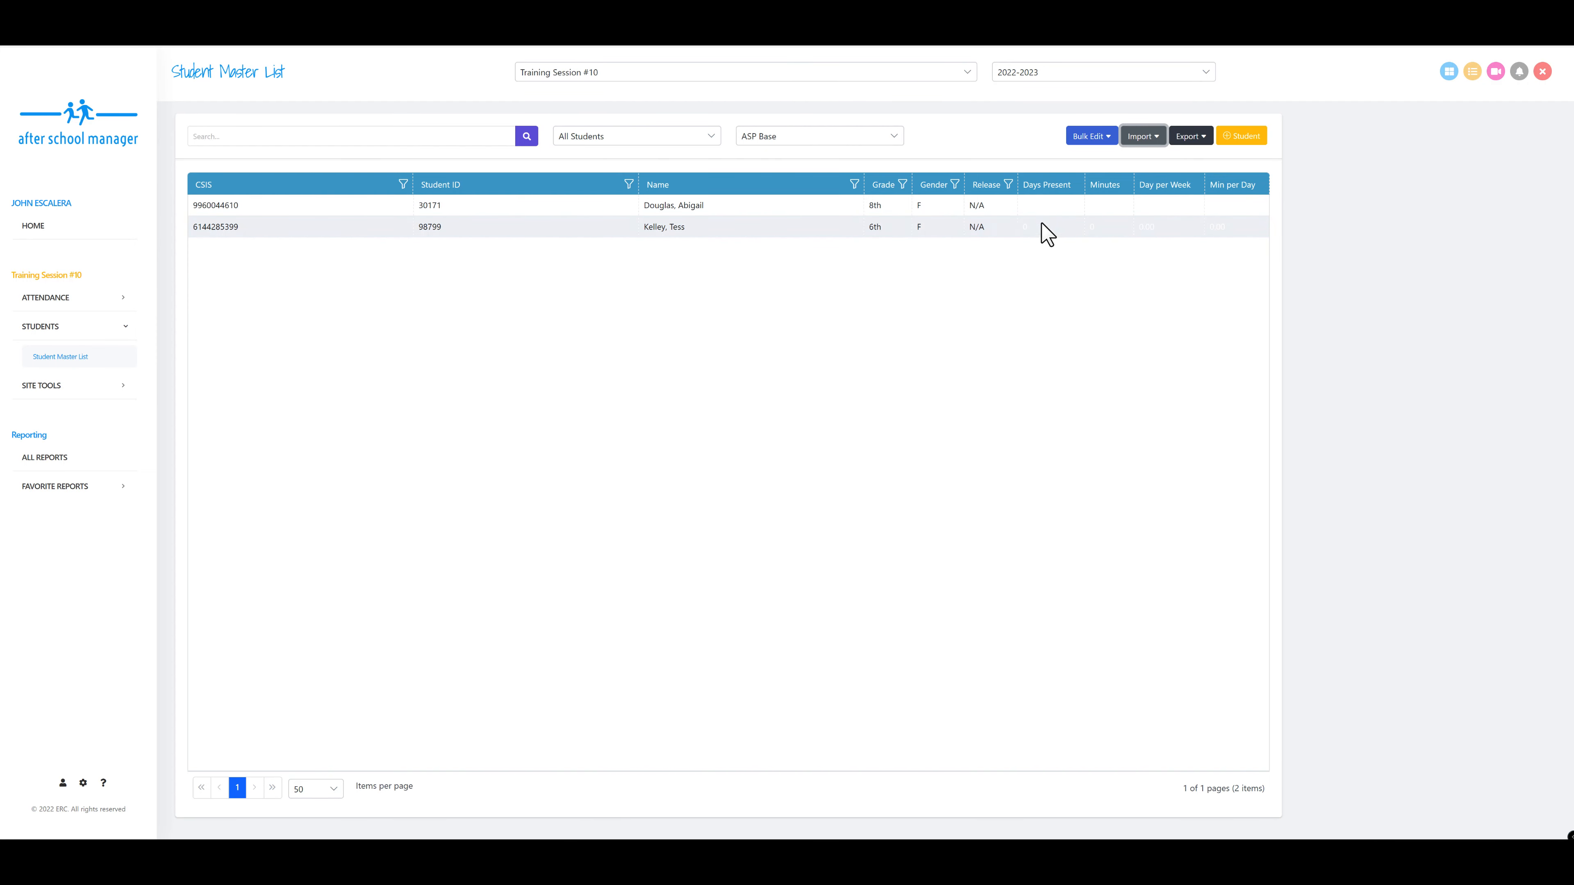
Step: Start a student import from file, then download the import template and open it in Excel
click(1141, 139)
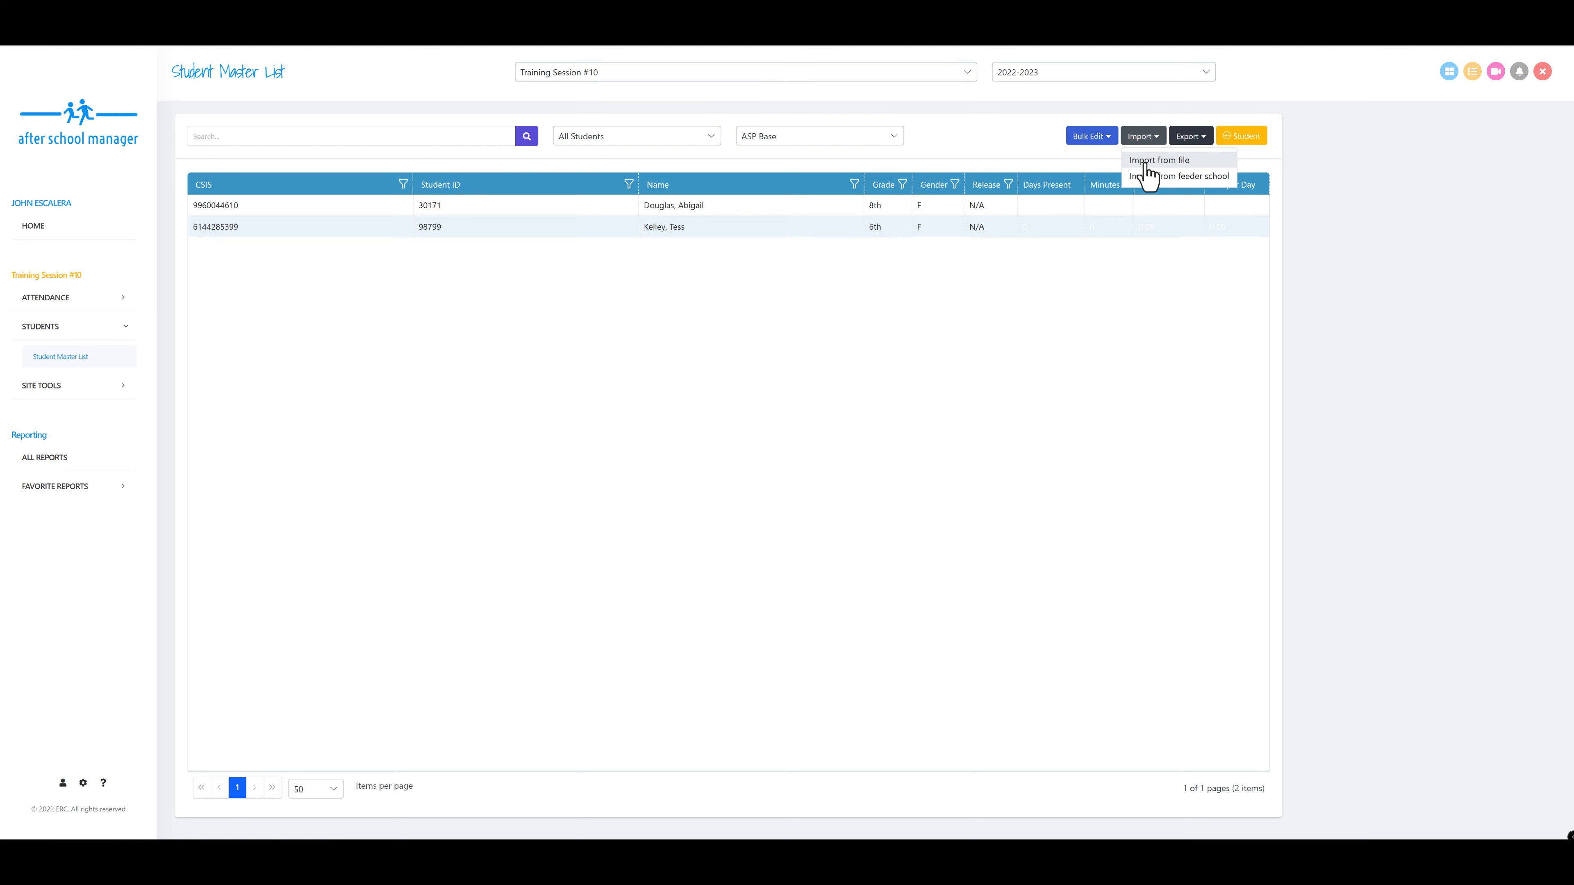
click(1147, 161)
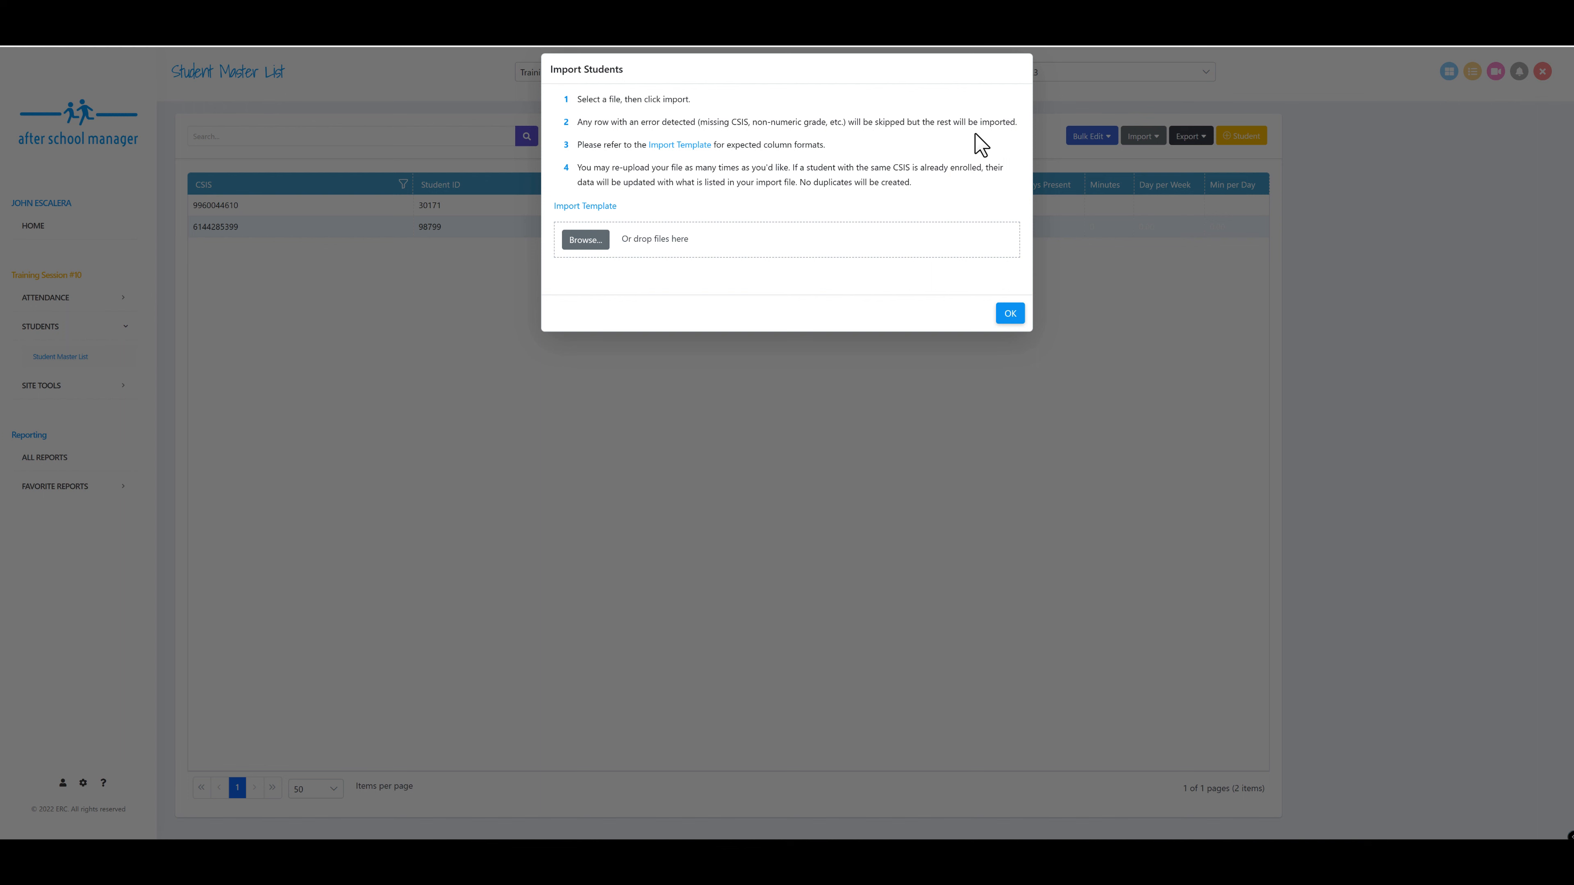
click(689, 147)
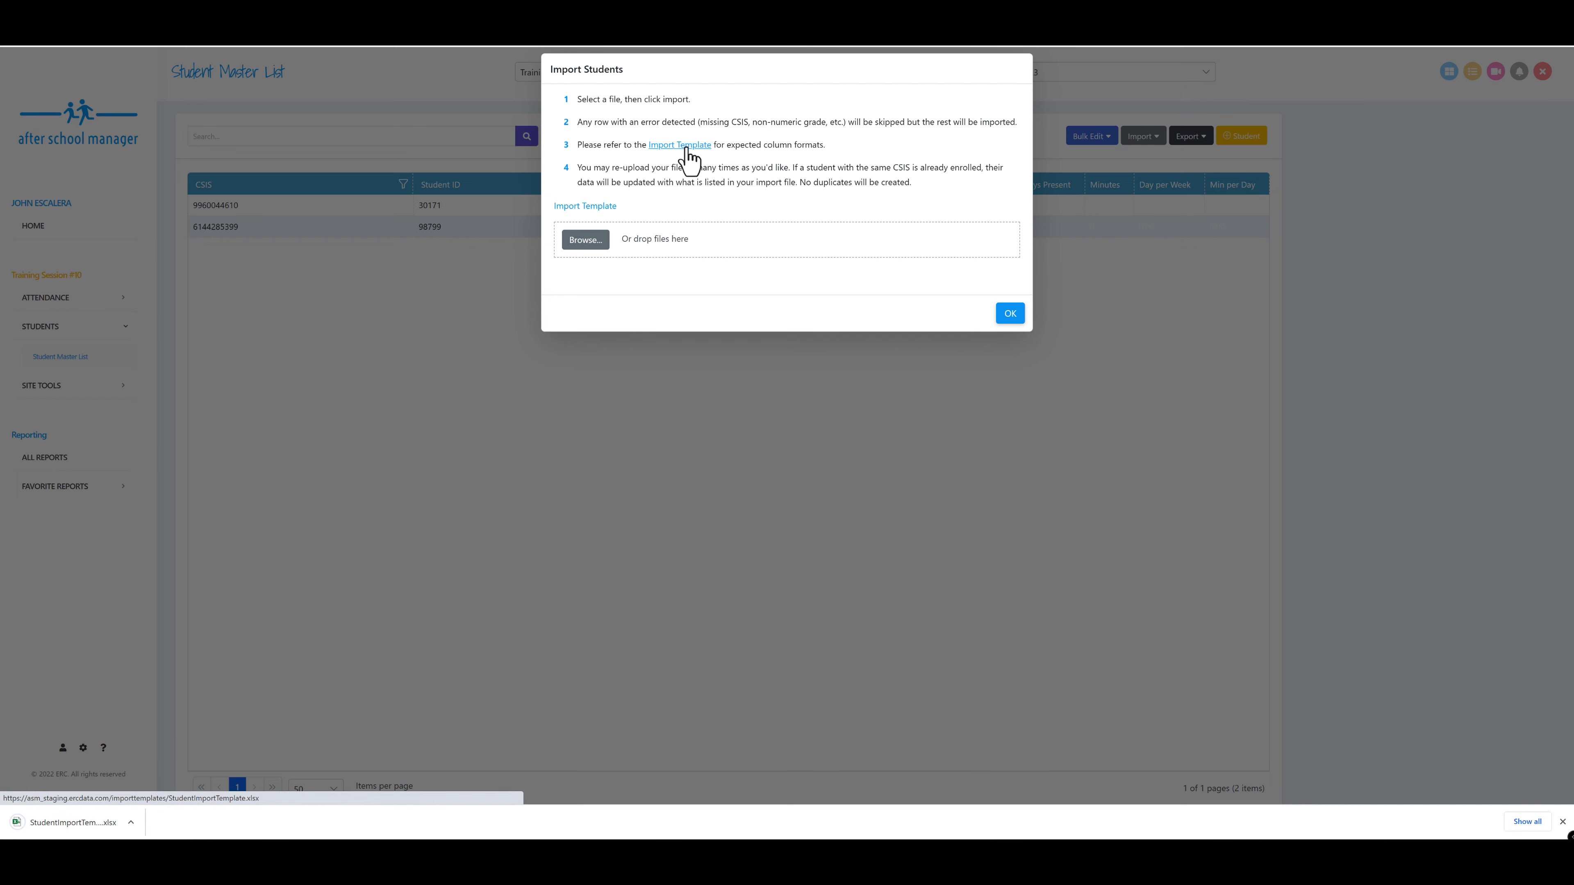
click(57, 824)
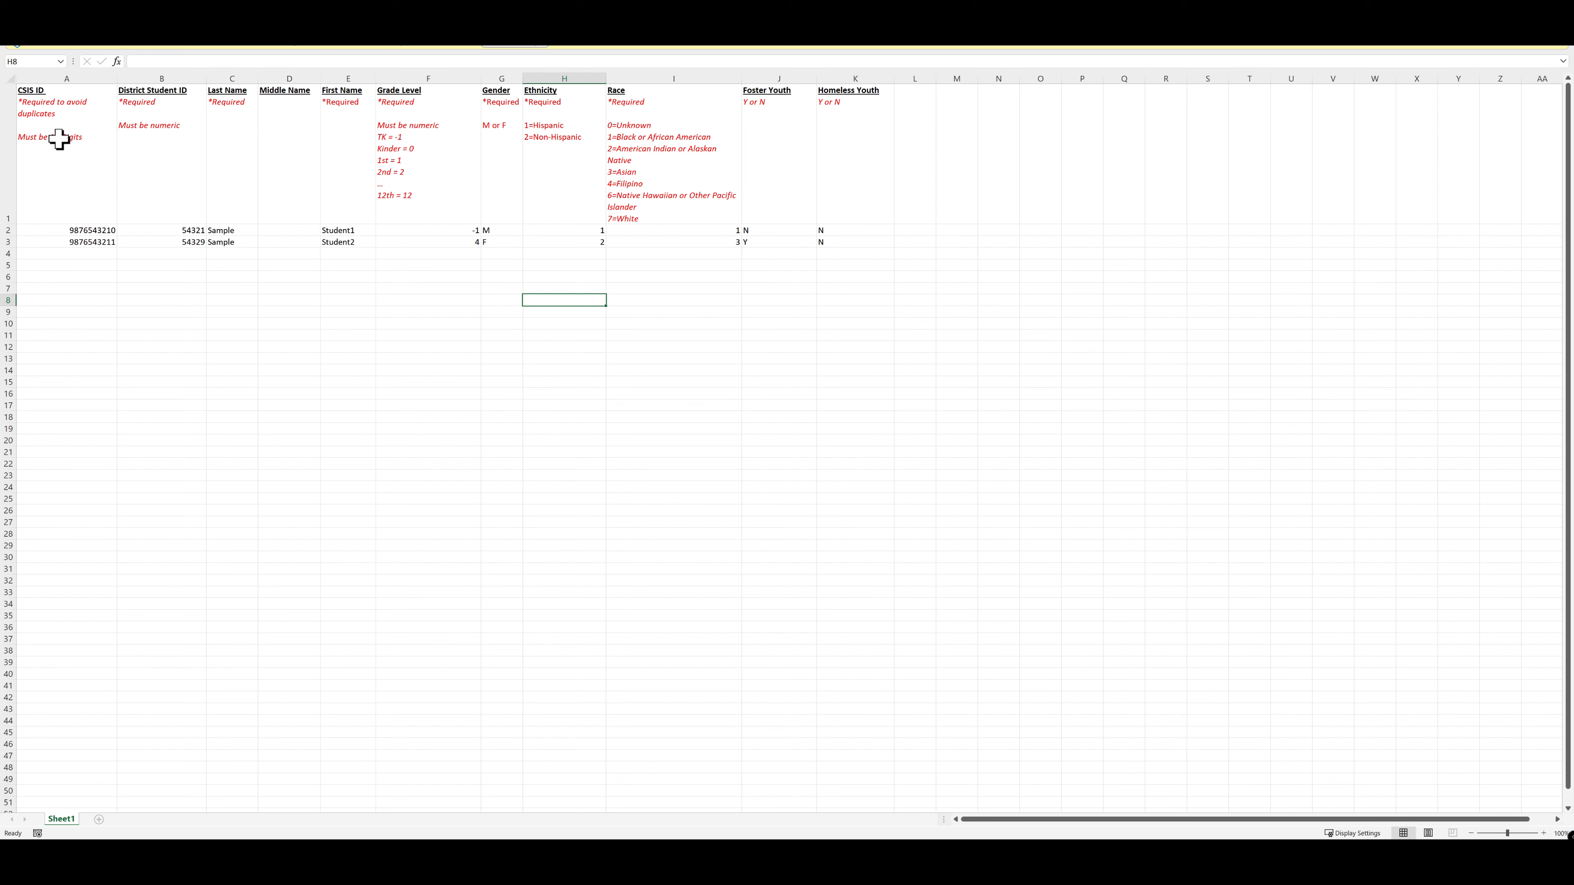
Step: Examine the import template's required column formats and its two sample student rows
click(221, 140)
click(344, 157)
click(409, 160)
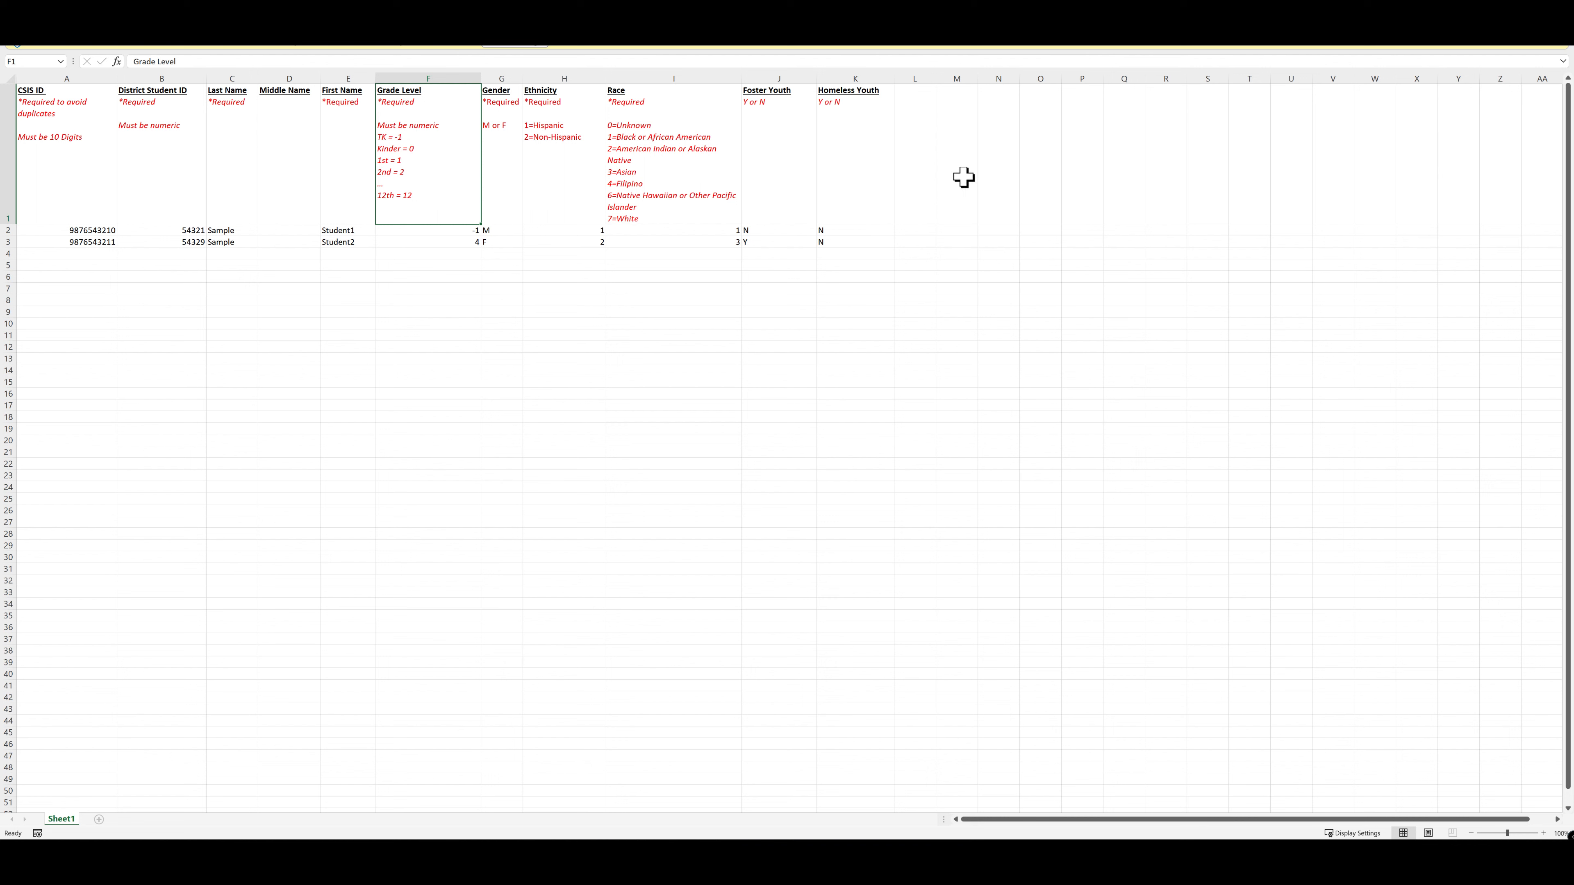
click(926, 177)
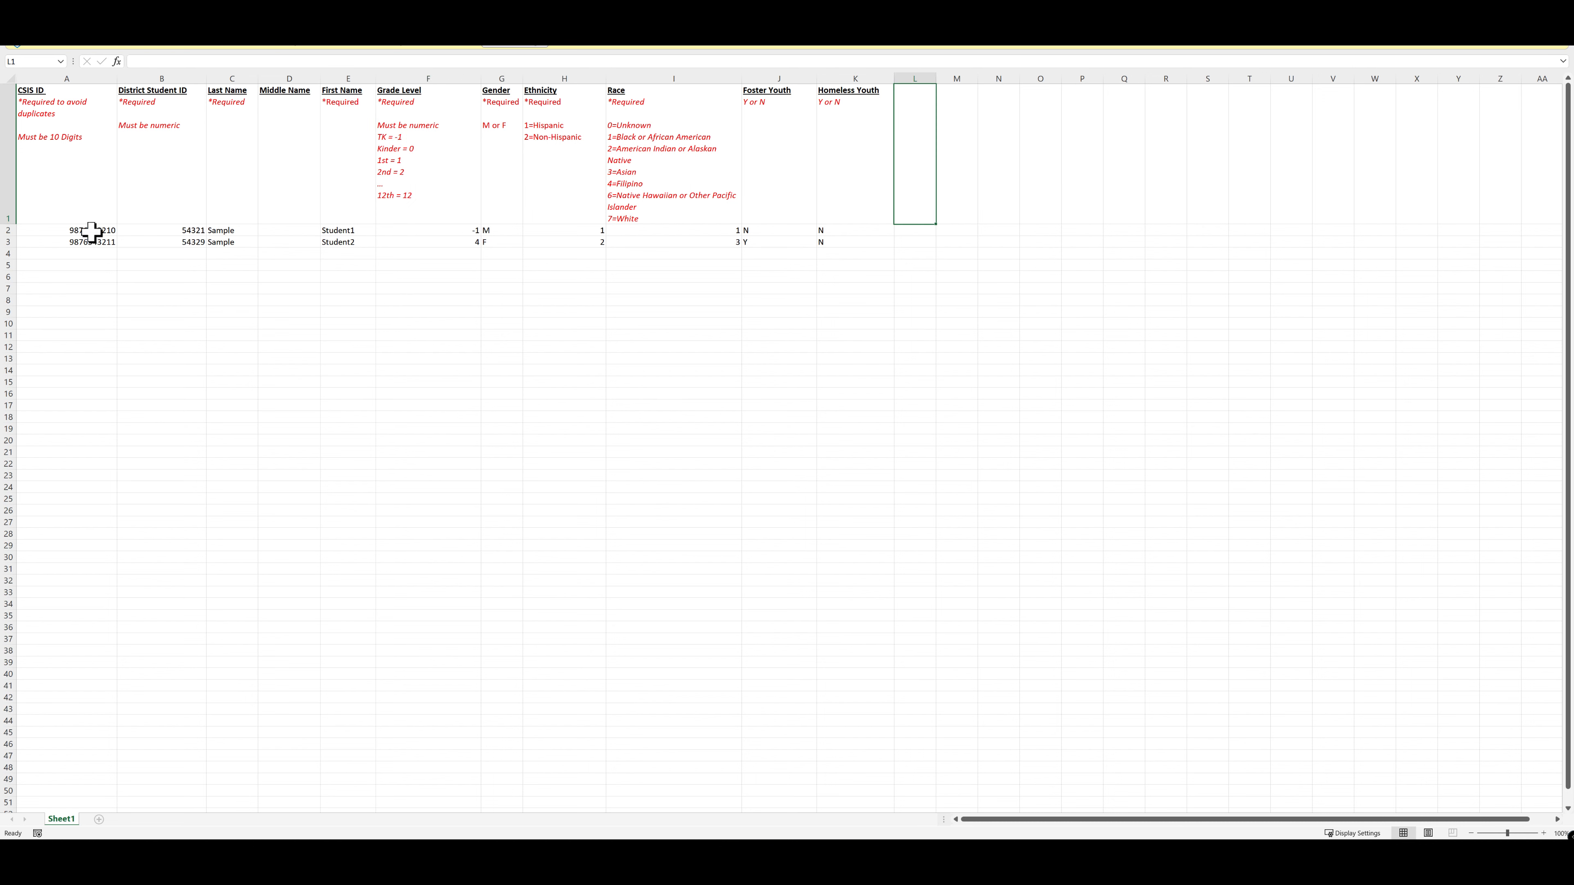
drag(91, 233, 826, 245)
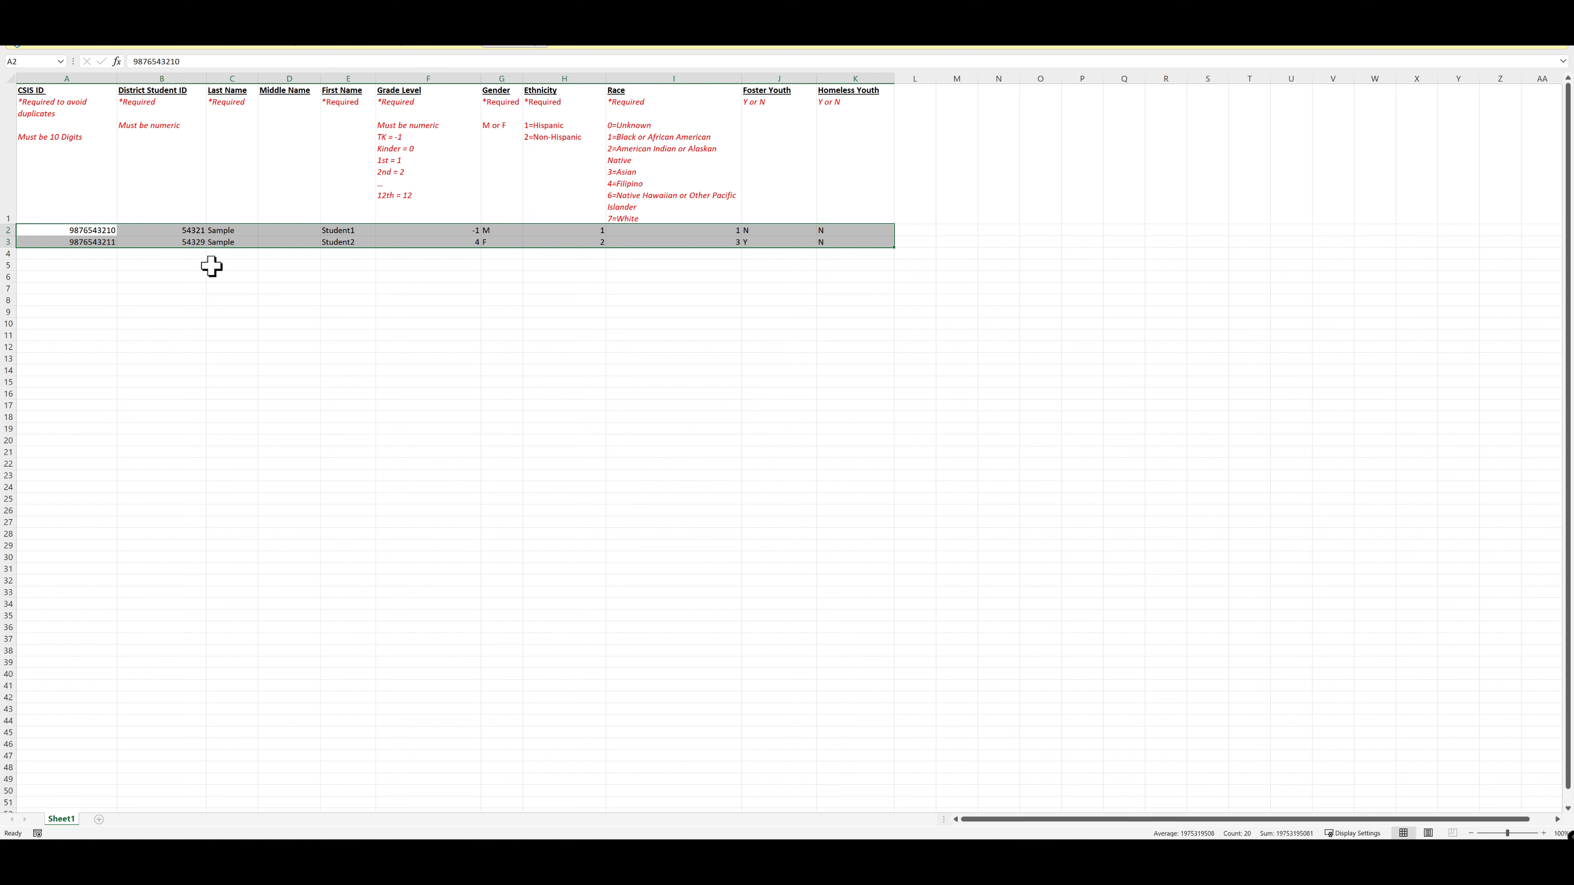
click(87, 266)
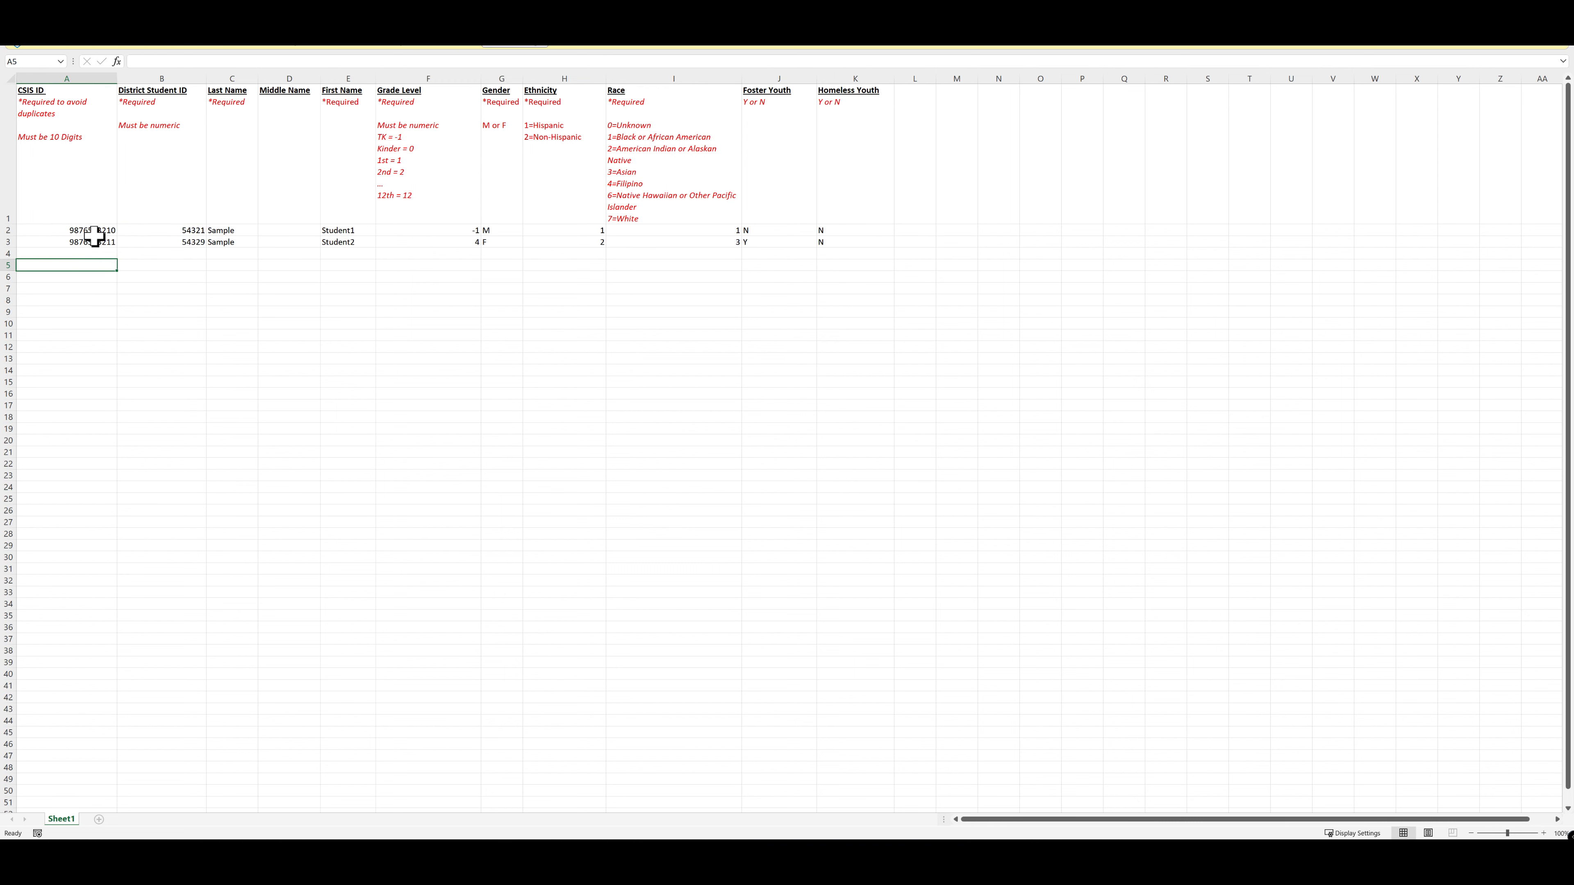
drag(96, 232, 818, 242)
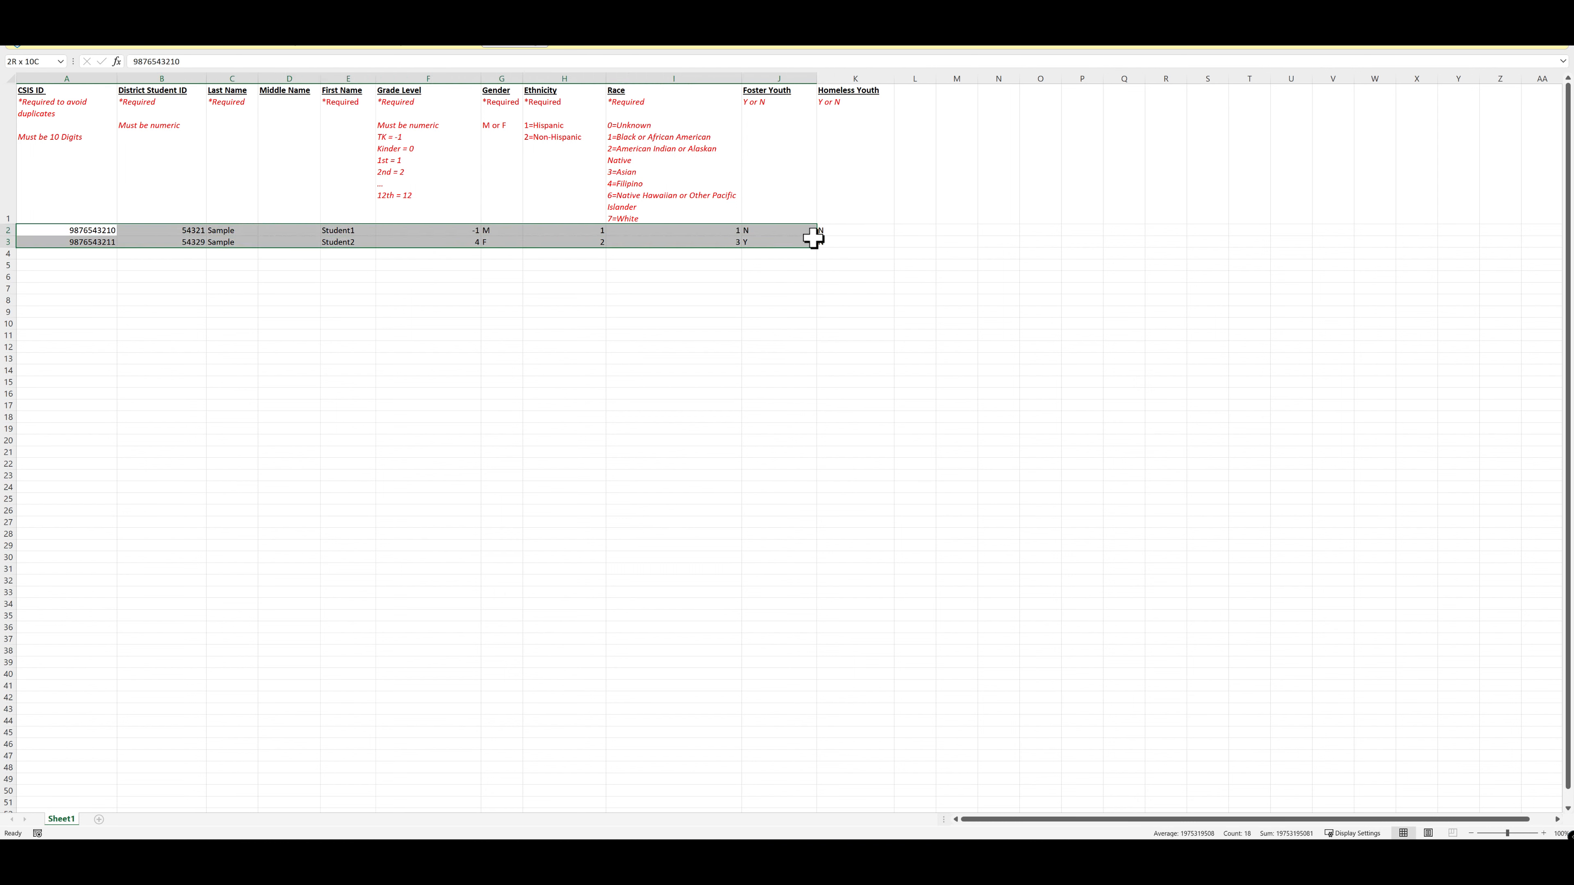
click(24, 264)
drag(63, 231, 65, 237)
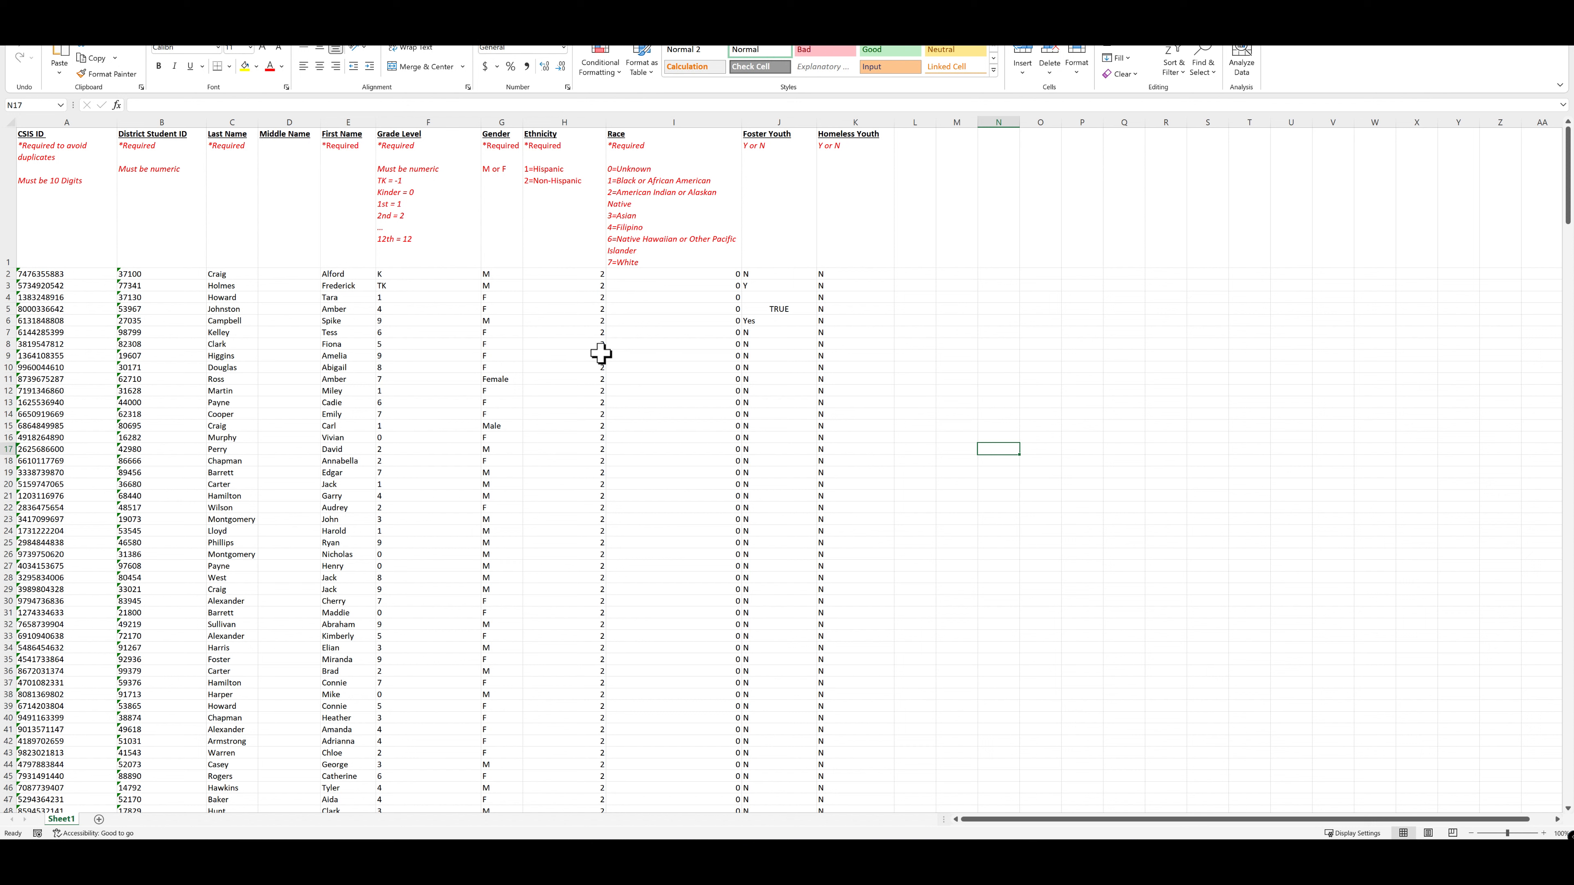
Step: Check the filled-in student workbook for grade level, gender and foster youth entries that do not match the template's formats
click(399, 275)
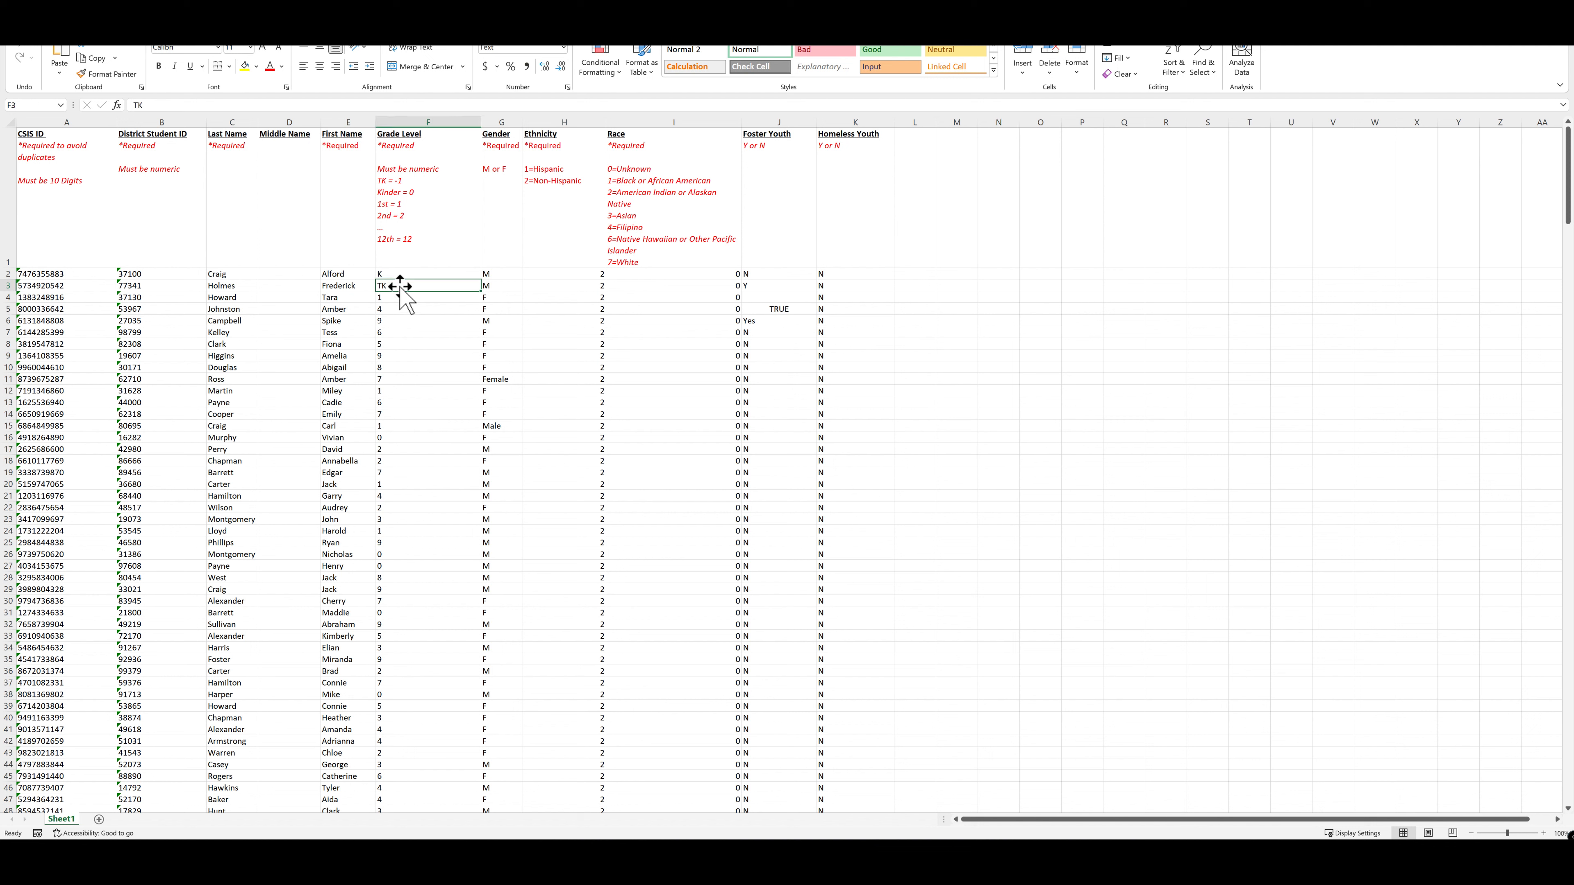
click(501, 378)
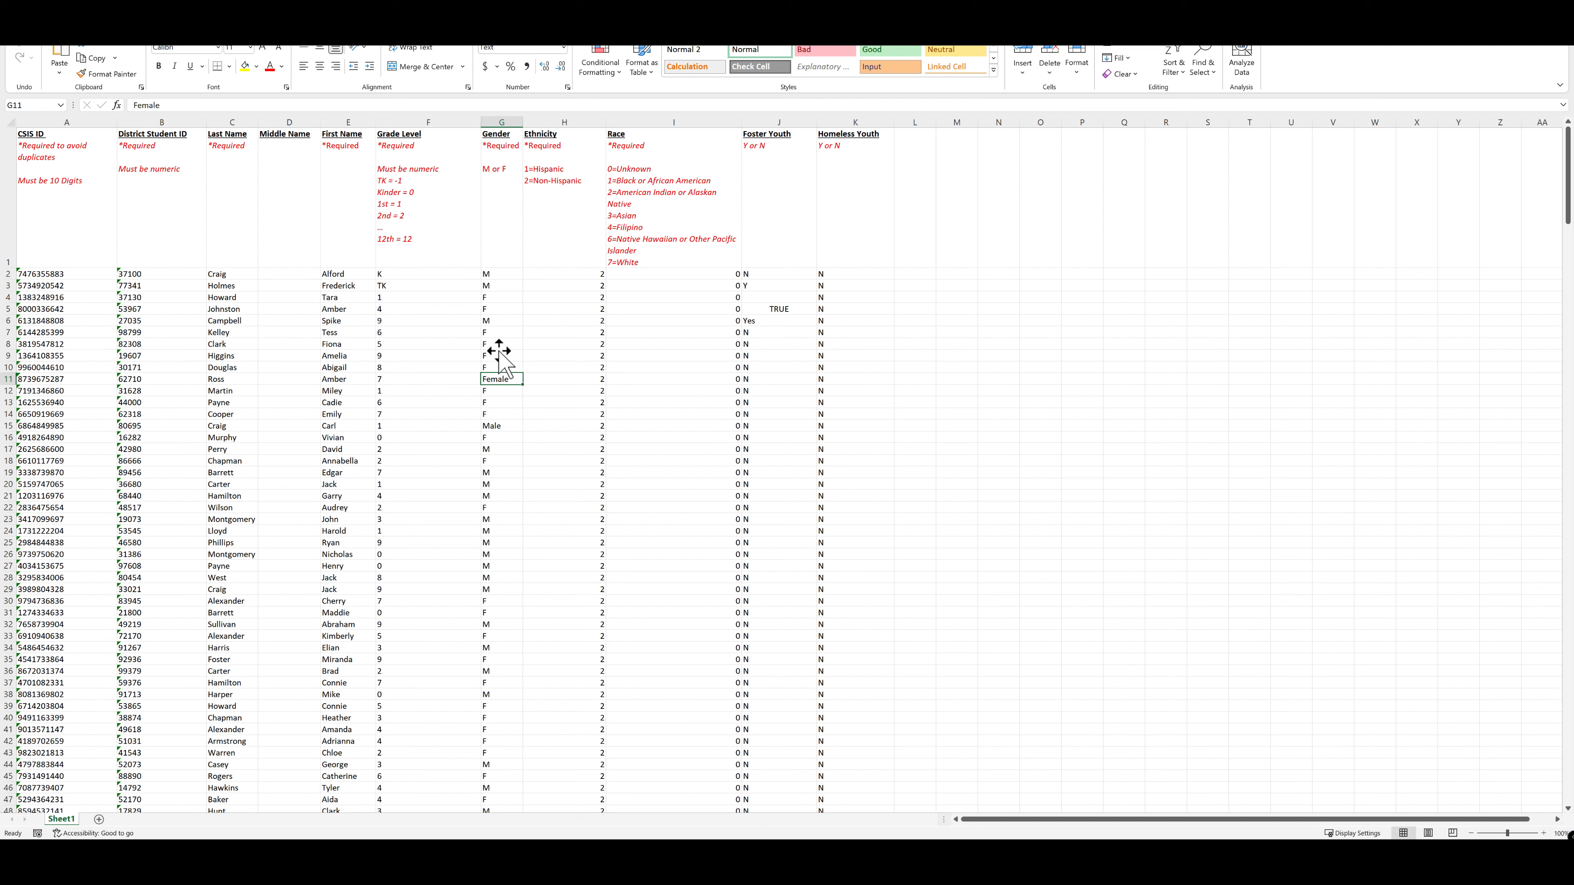
click(785, 309)
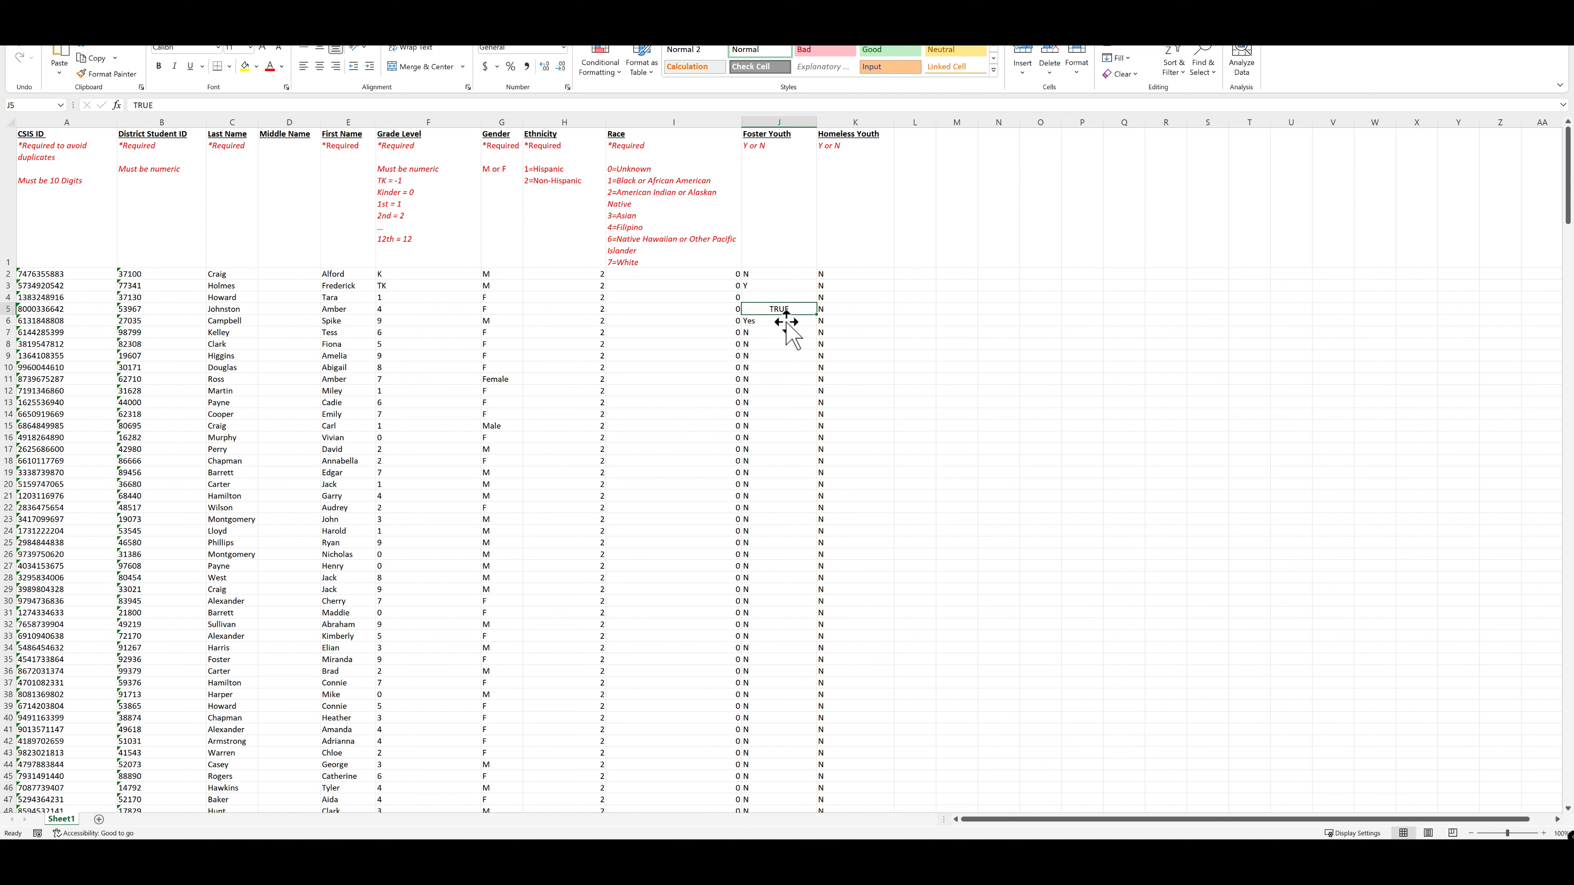
click(764, 322)
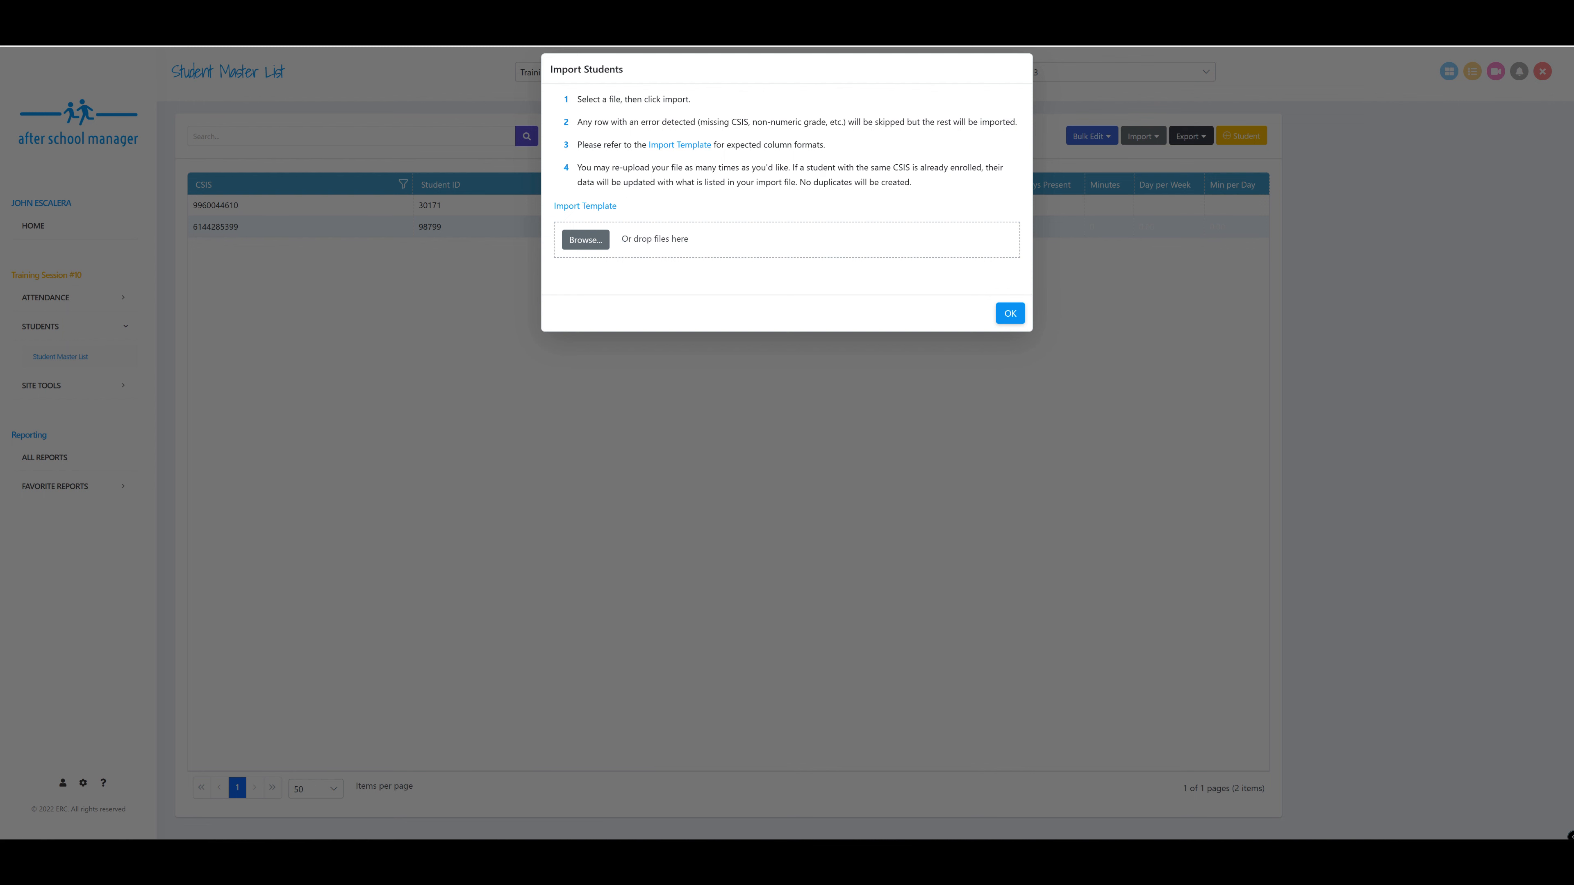
Step: Add StudentImportTemplate (4).xlsx to the Import Students dialog and import it
drag(960, 419, 688, 258)
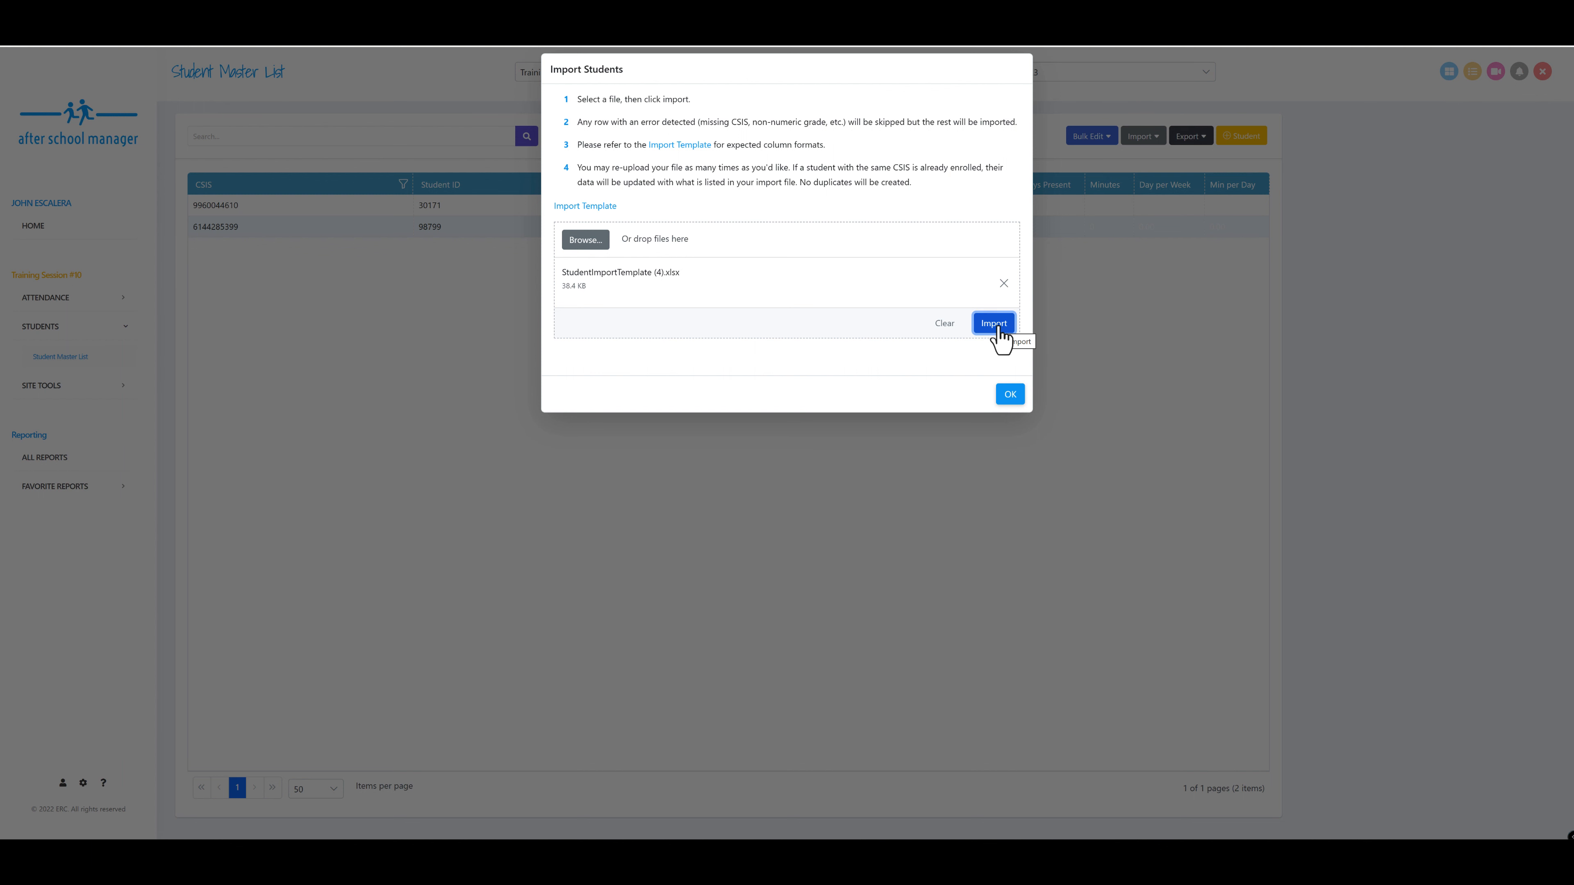
click(994, 324)
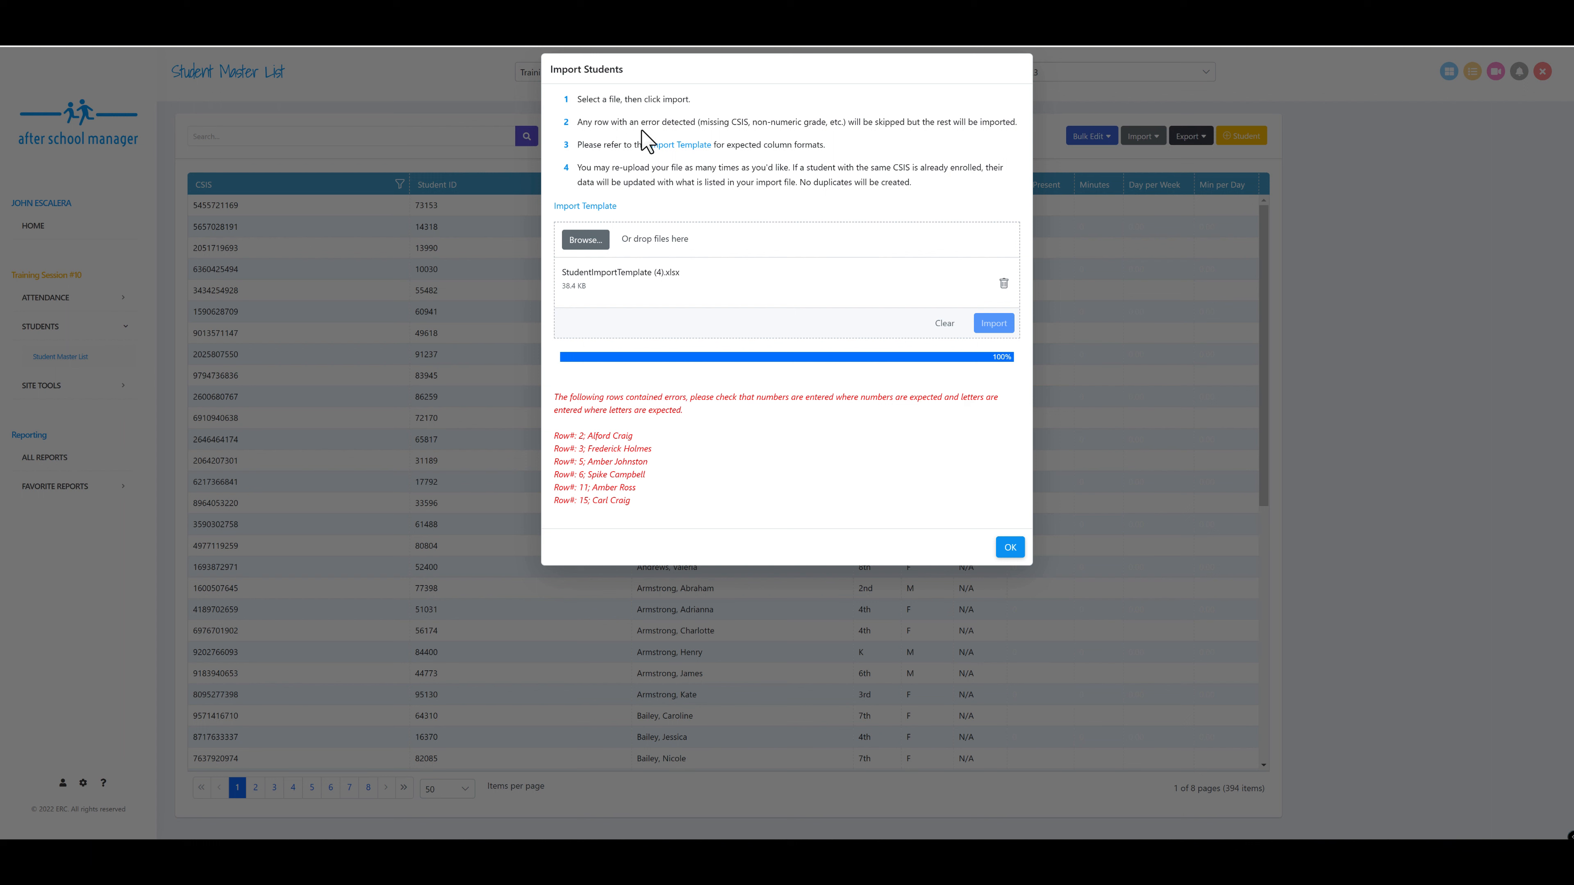
Step: Review the rows reported with import errors, compare the first one with the workbook, and read the note about re-uploading the file
drag(634, 503, 562, 428)
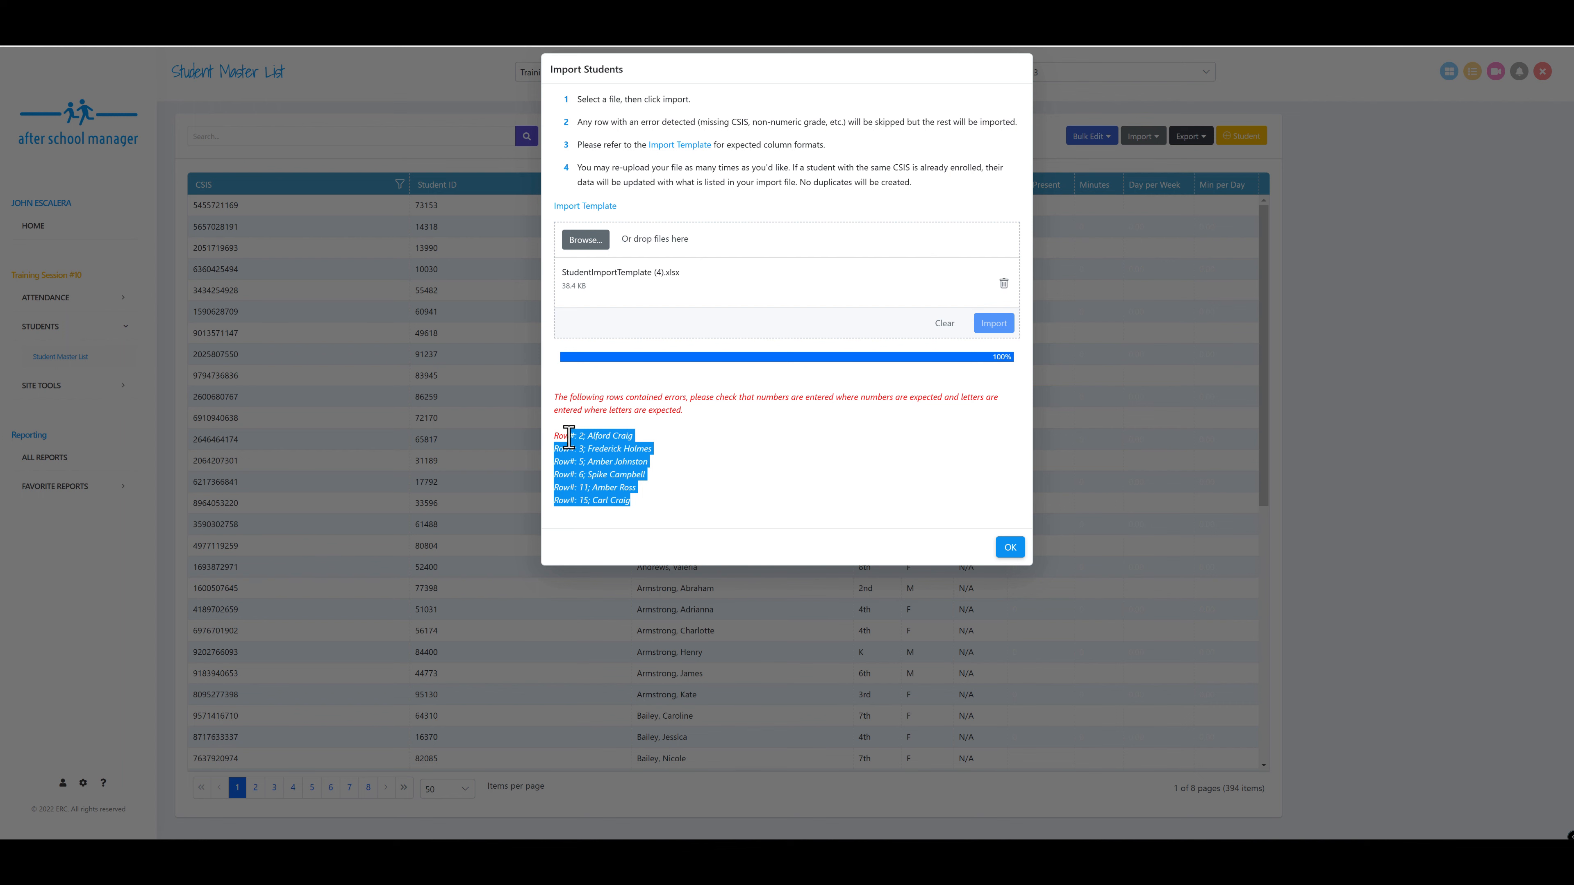
click(625, 447)
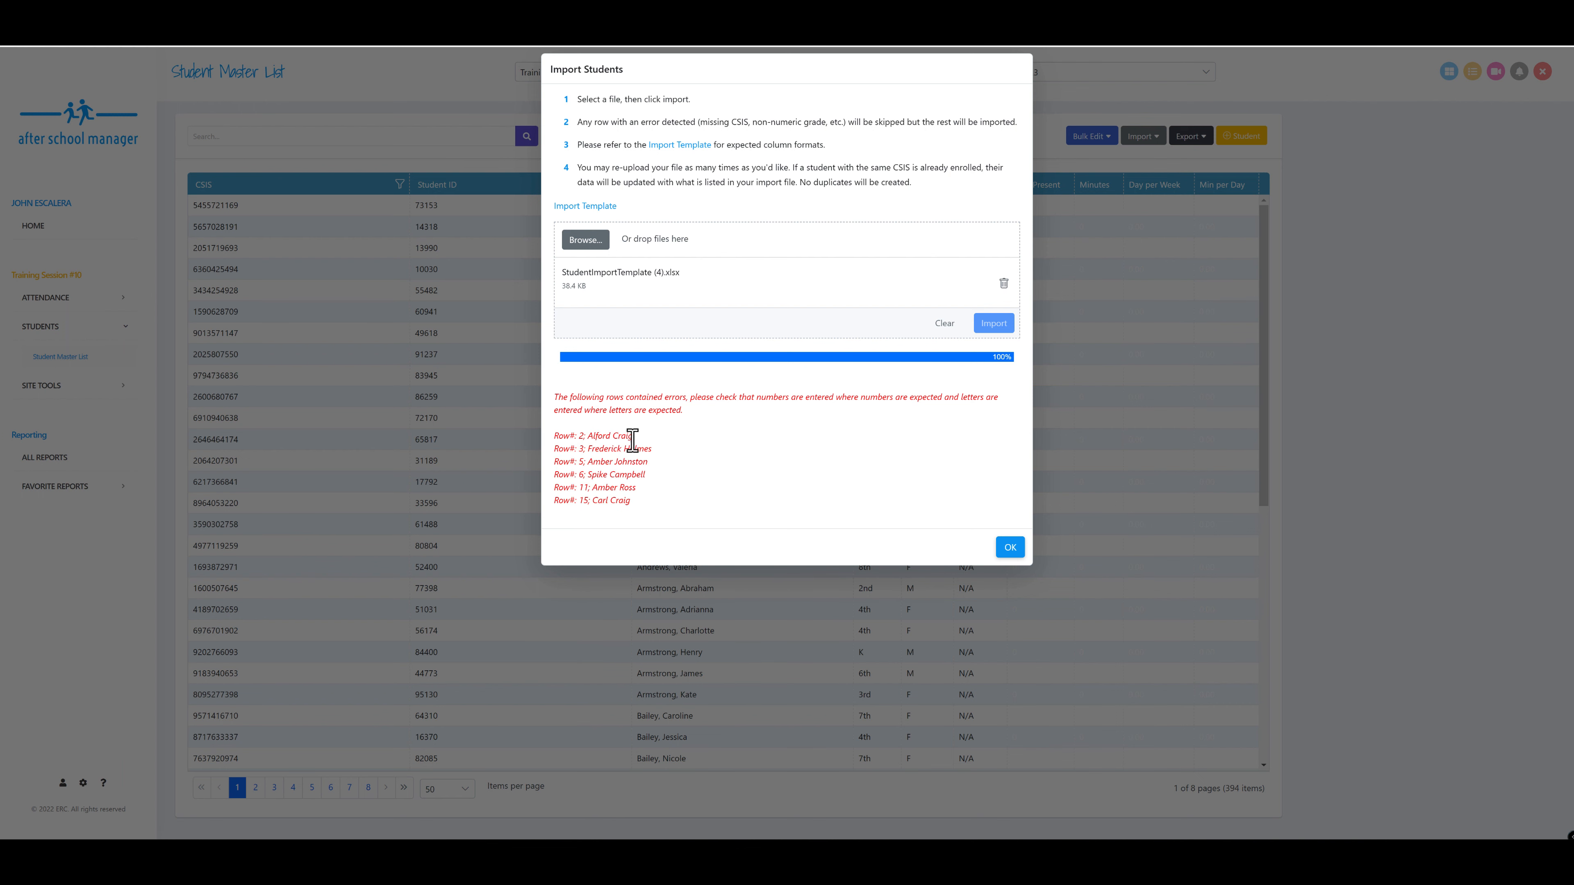
drag(634, 441, 588, 441)
click(1112, 855)
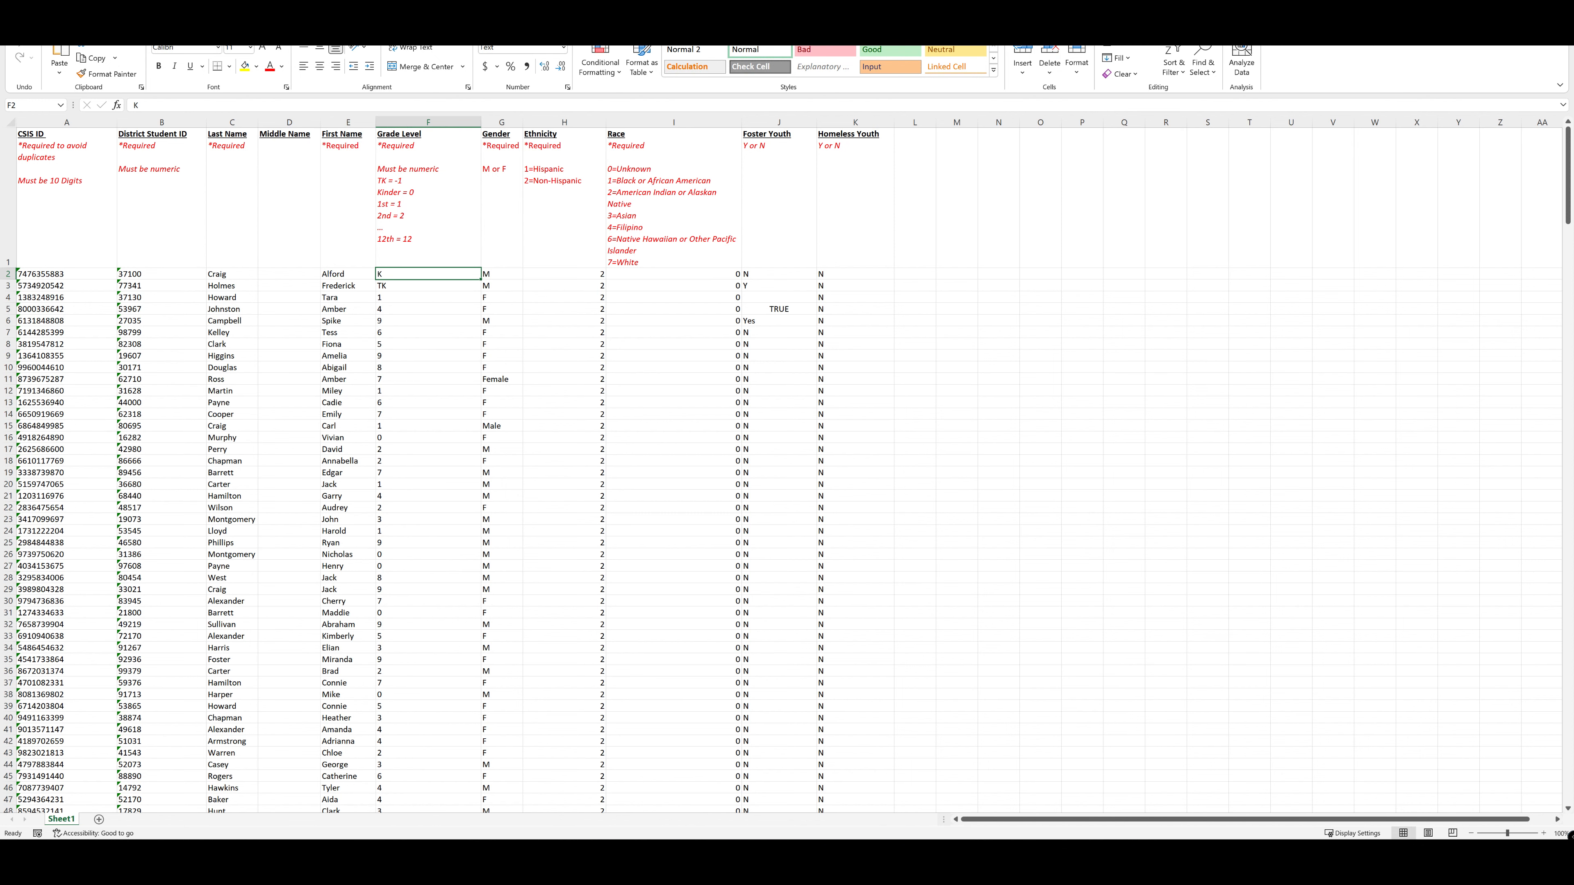
click(1503, 10)
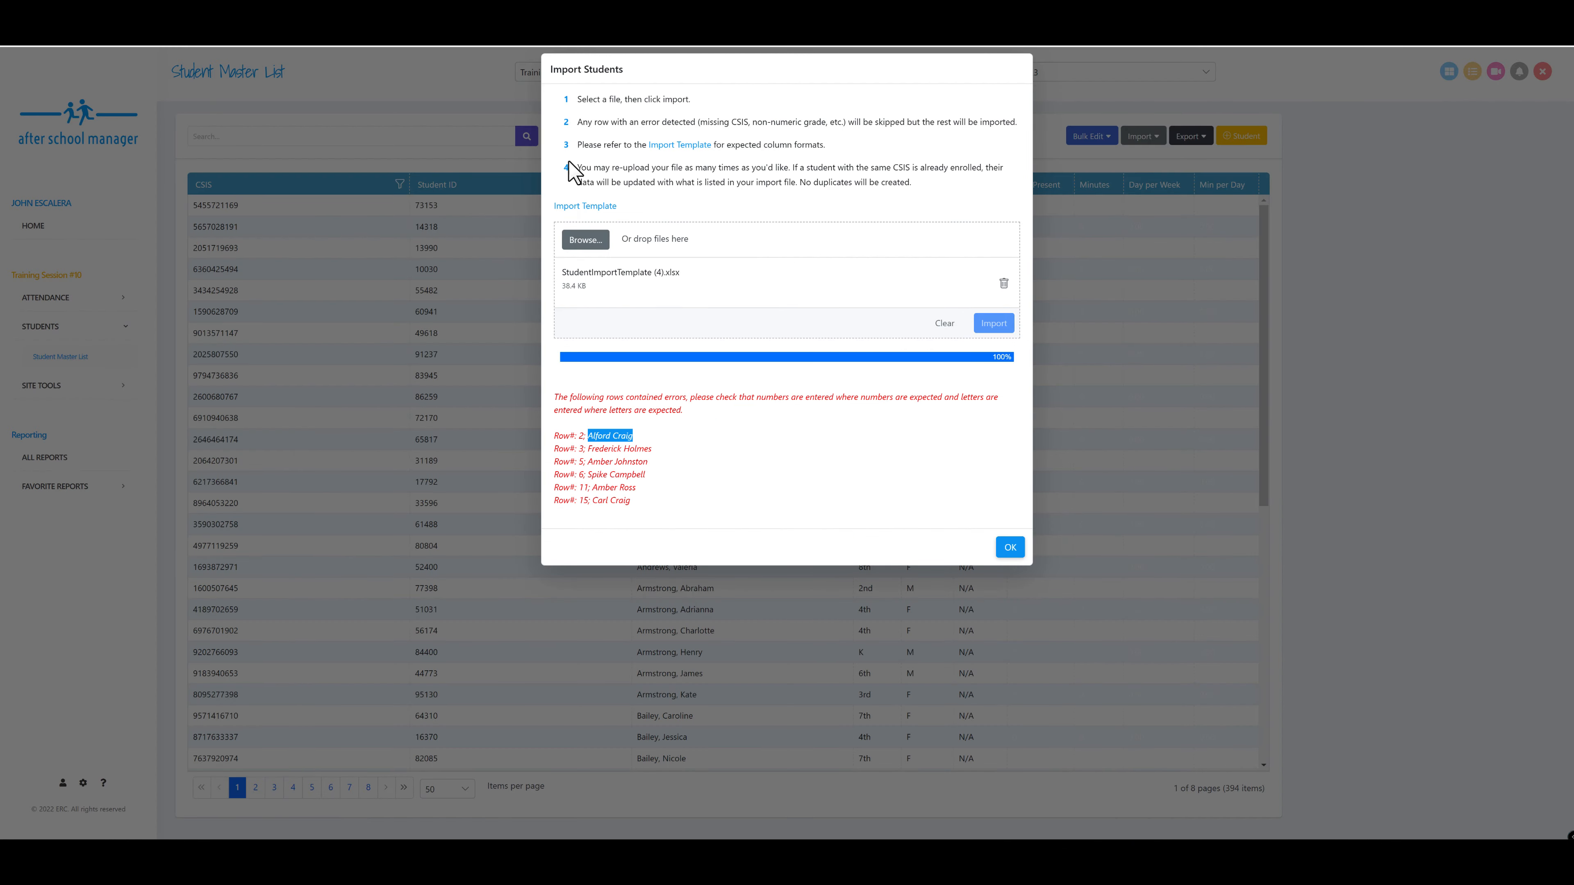
drag(578, 168, 922, 184)
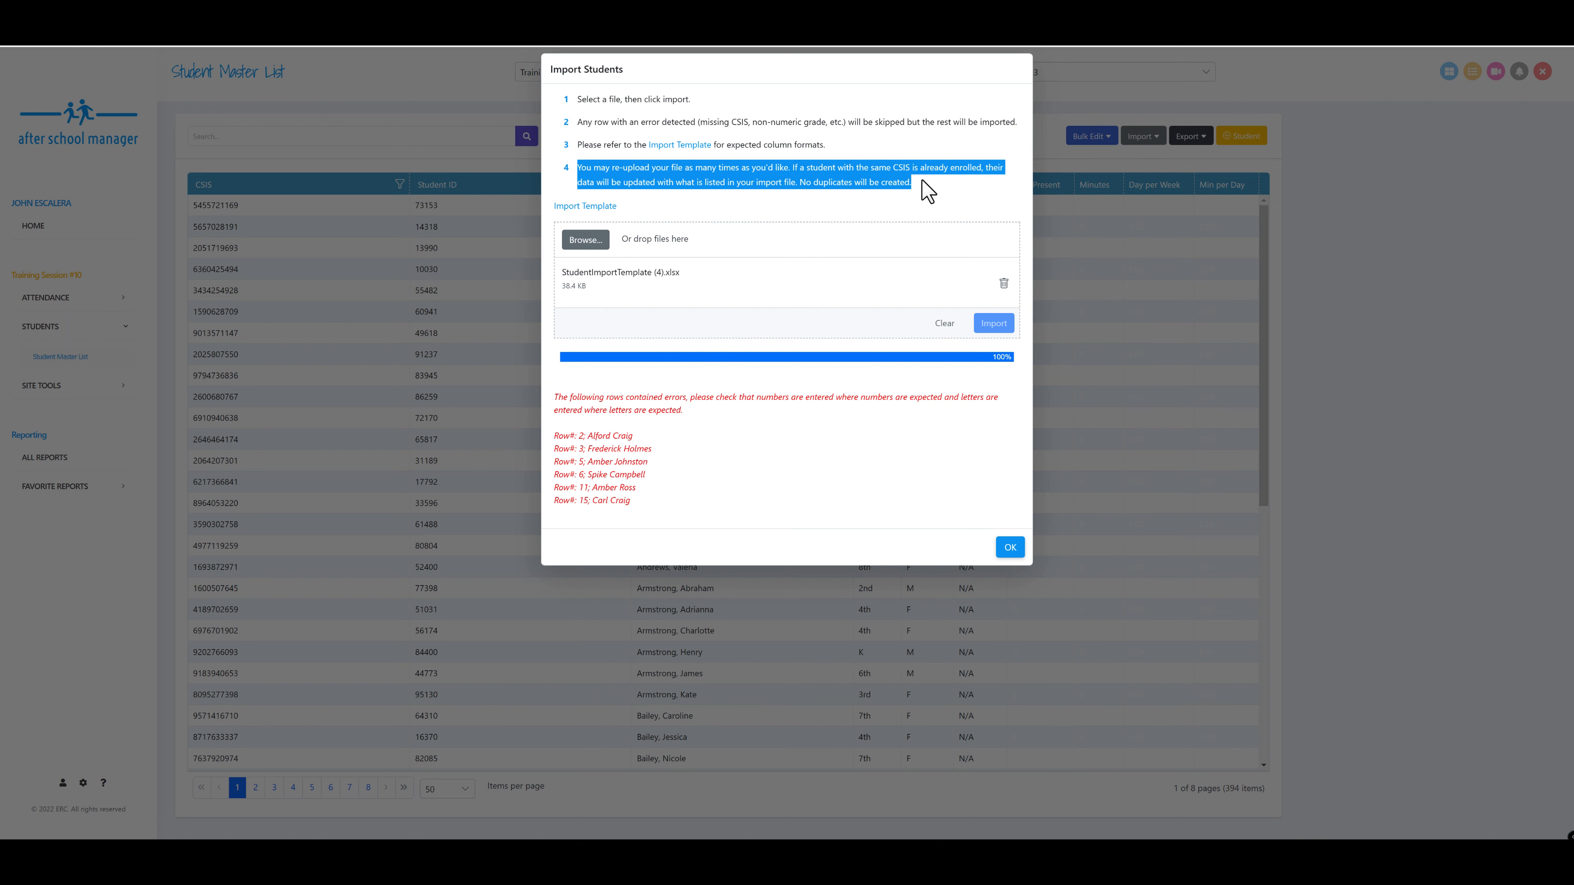
Step: Close the import dialog and set the first listed student's ethnicity to Hispanic or Latino and race to Asian
click(1011, 554)
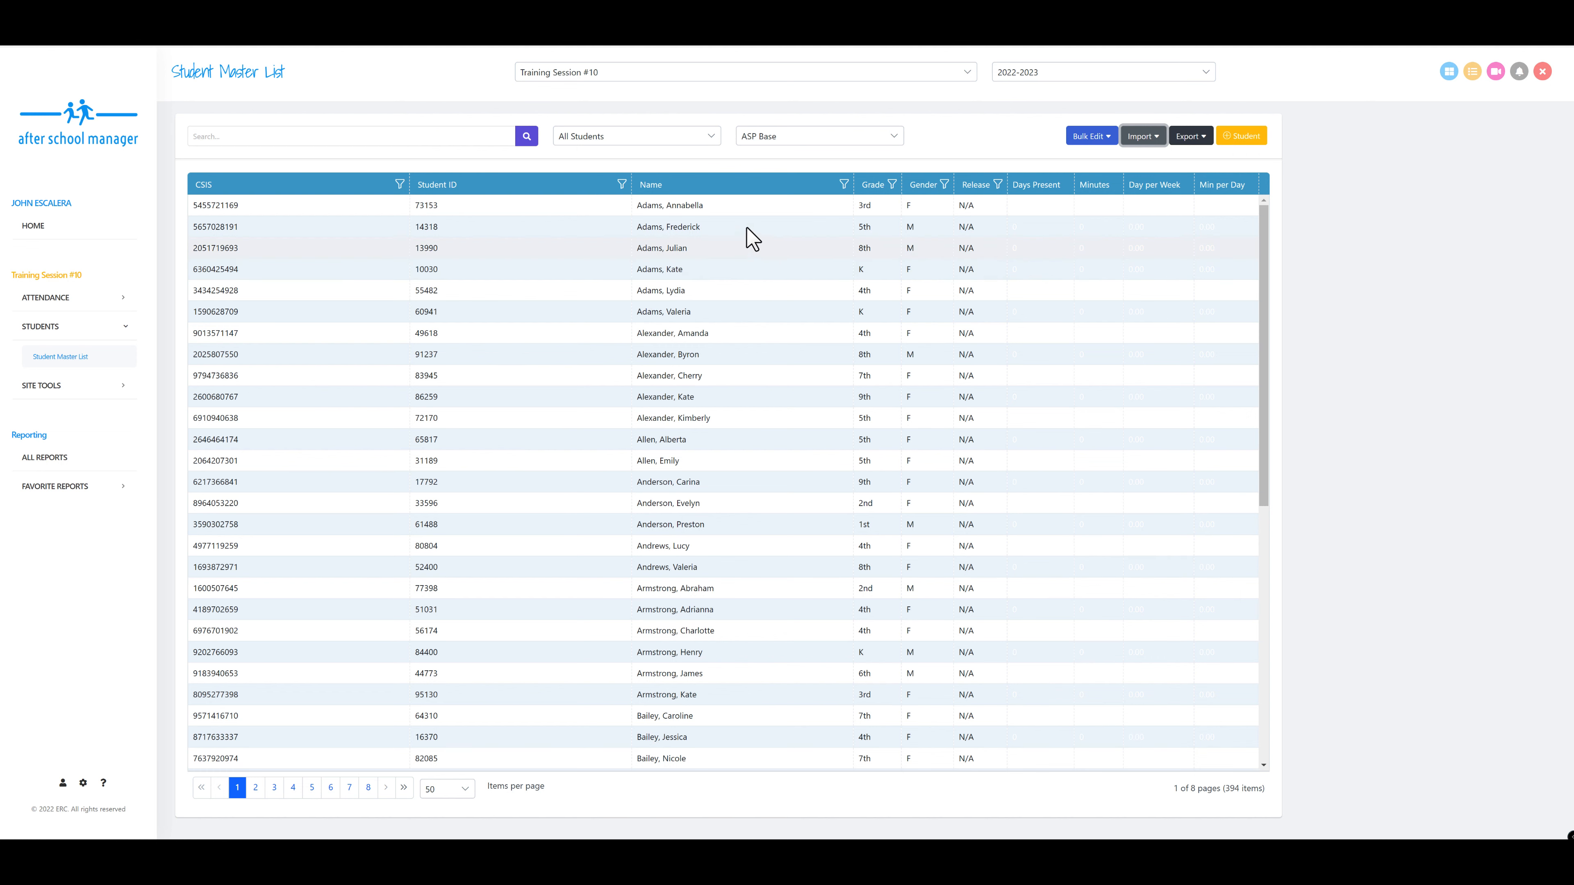
double_click(722, 208)
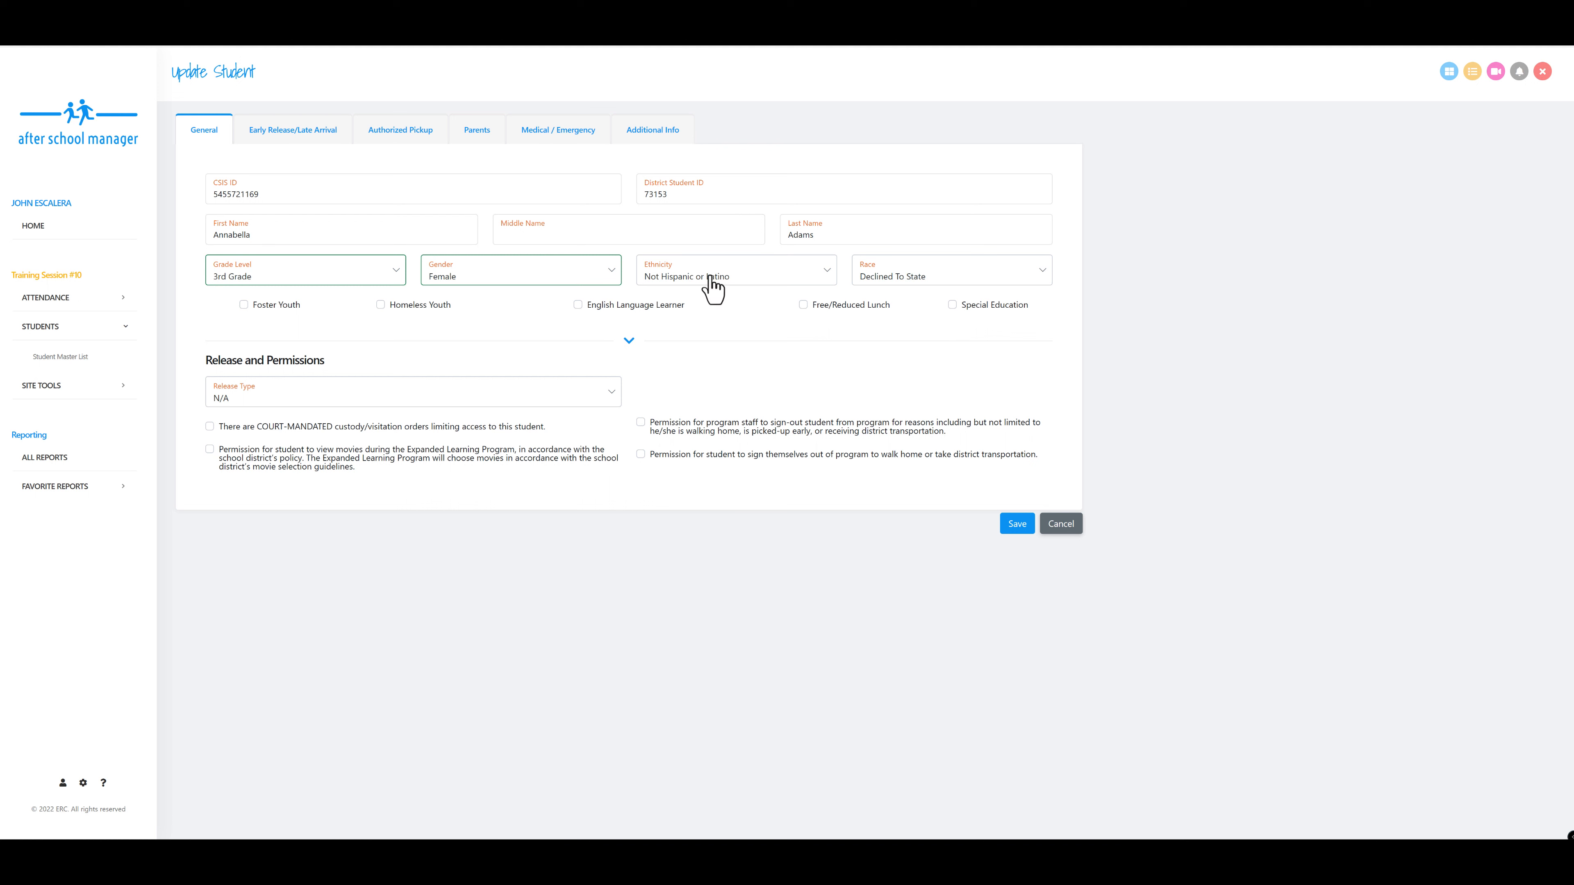
click(713, 277)
click(688, 299)
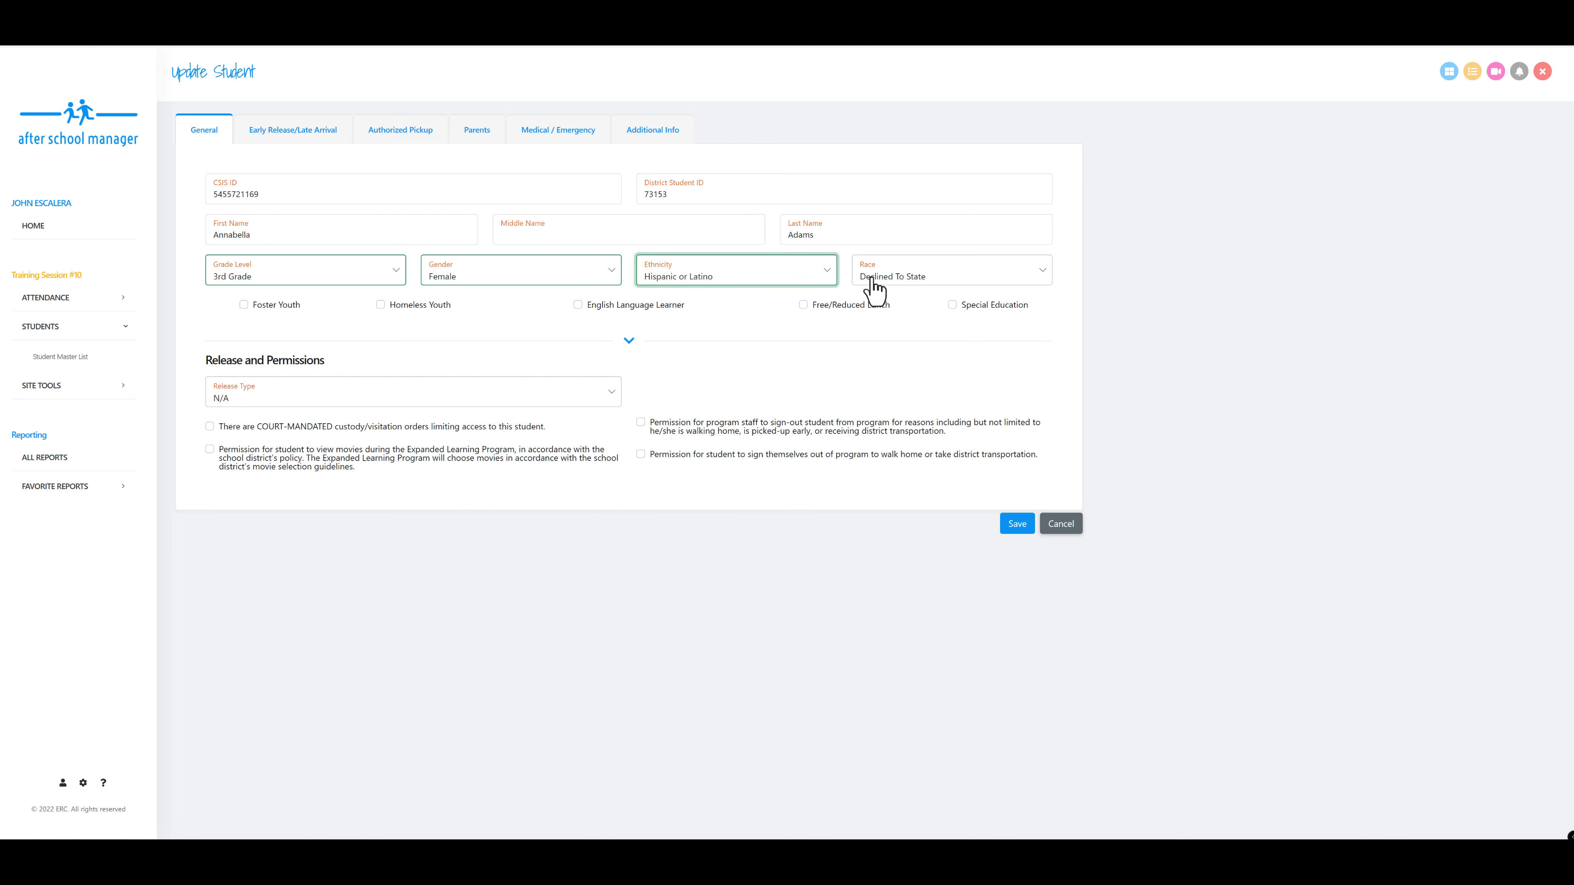
click(902, 279)
click(892, 355)
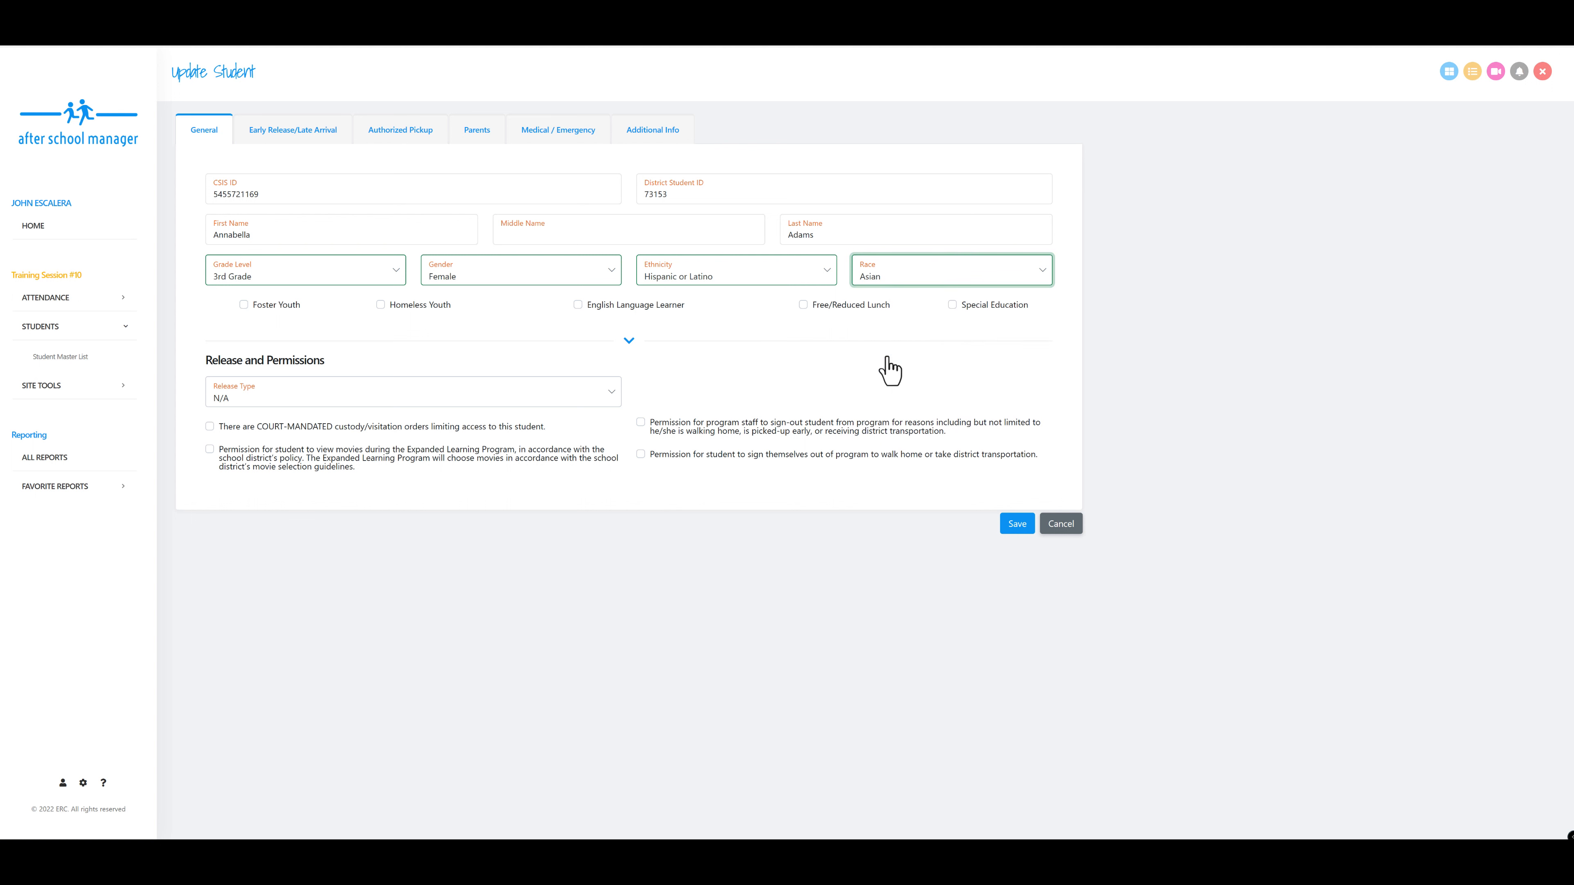
Step: Mark the student as an English Language Learner and set the release type to Walker
click(381, 306)
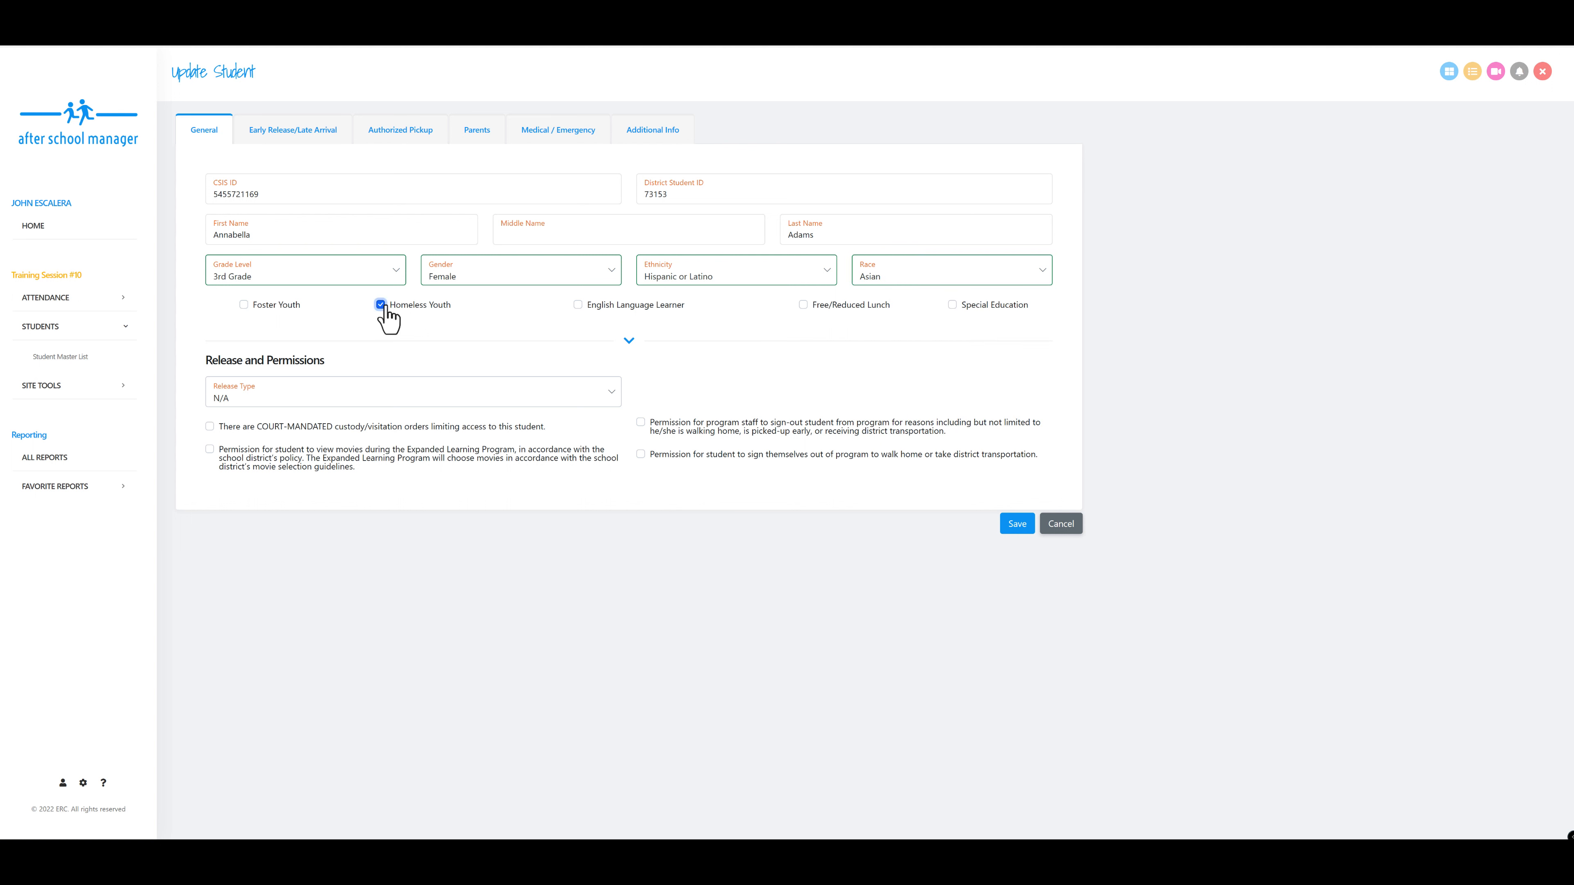
click(590, 306)
click(579, 391)
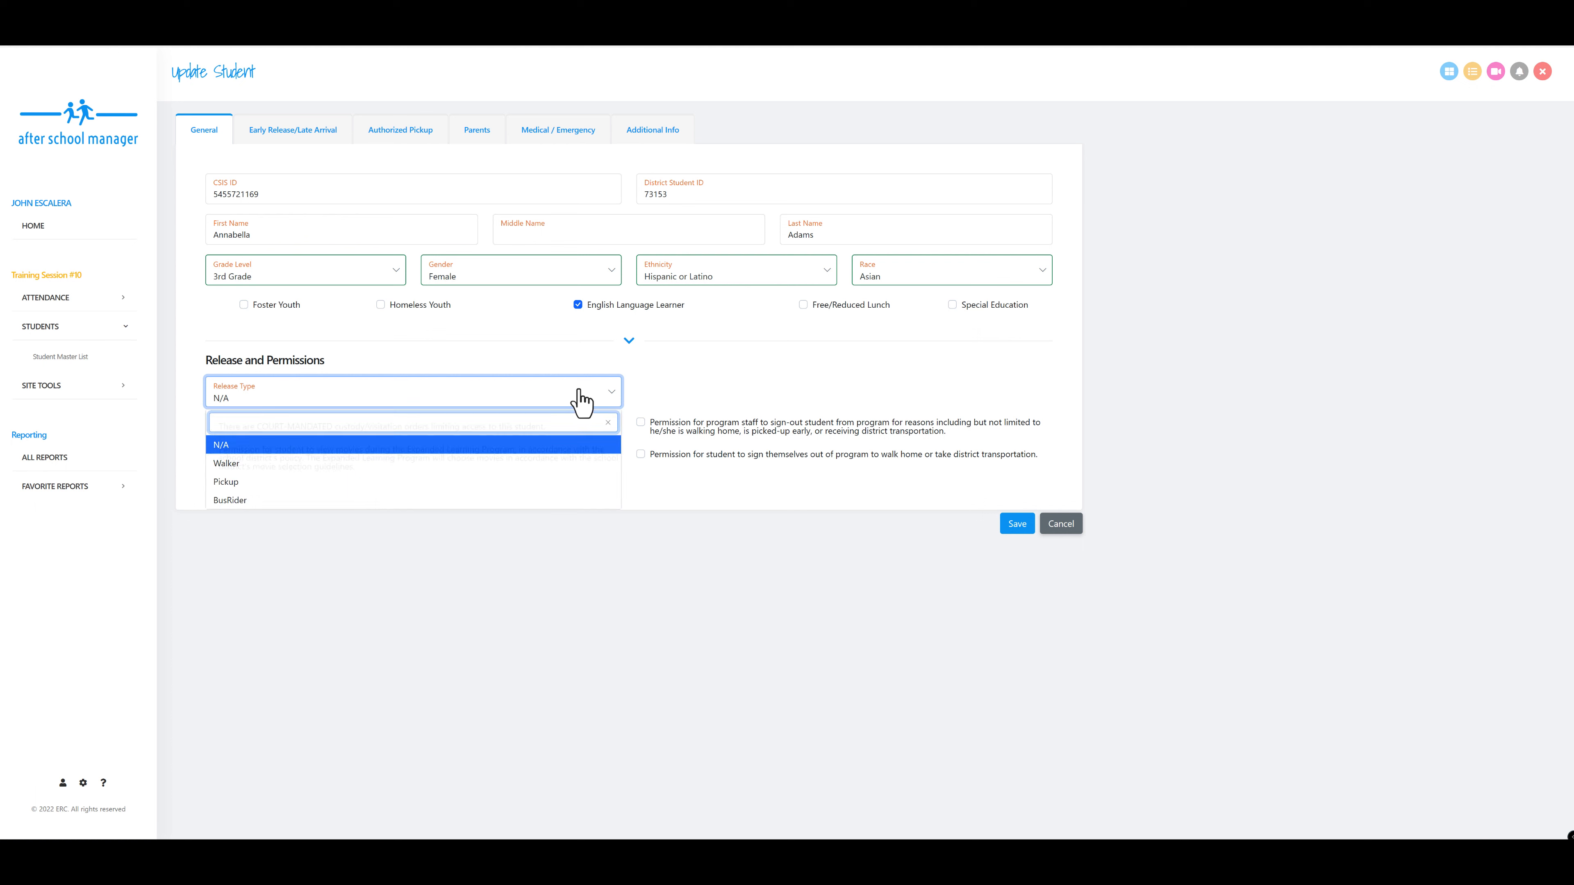
click(246, 465)
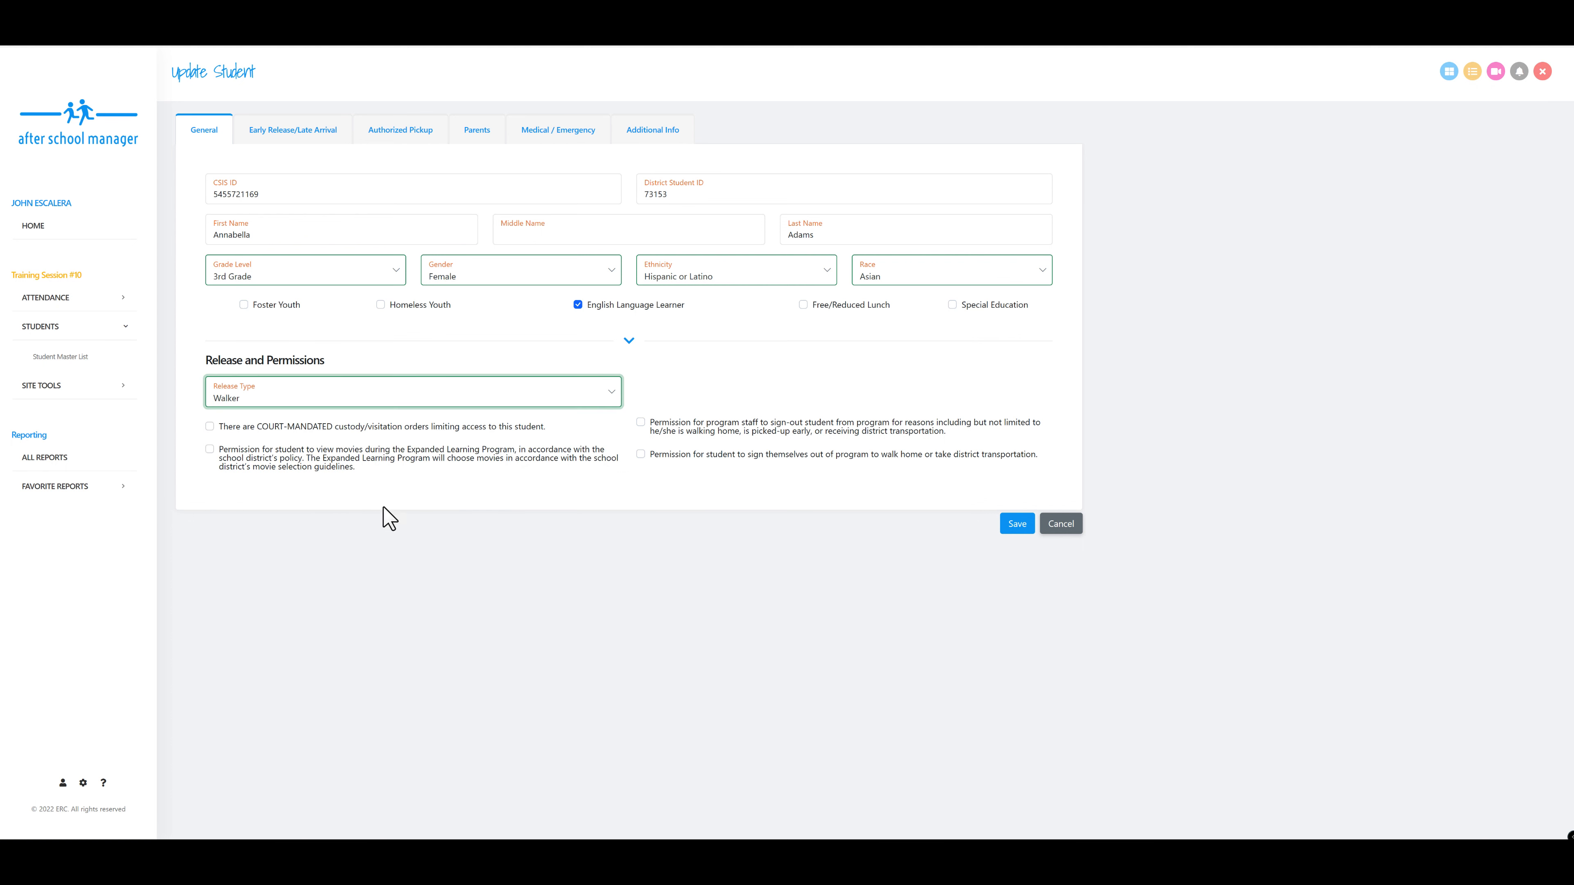
Step: Enter a Monday early release at 4:30 PM with the code Family Obligation and the reason Karate Practice
click(287, 131)
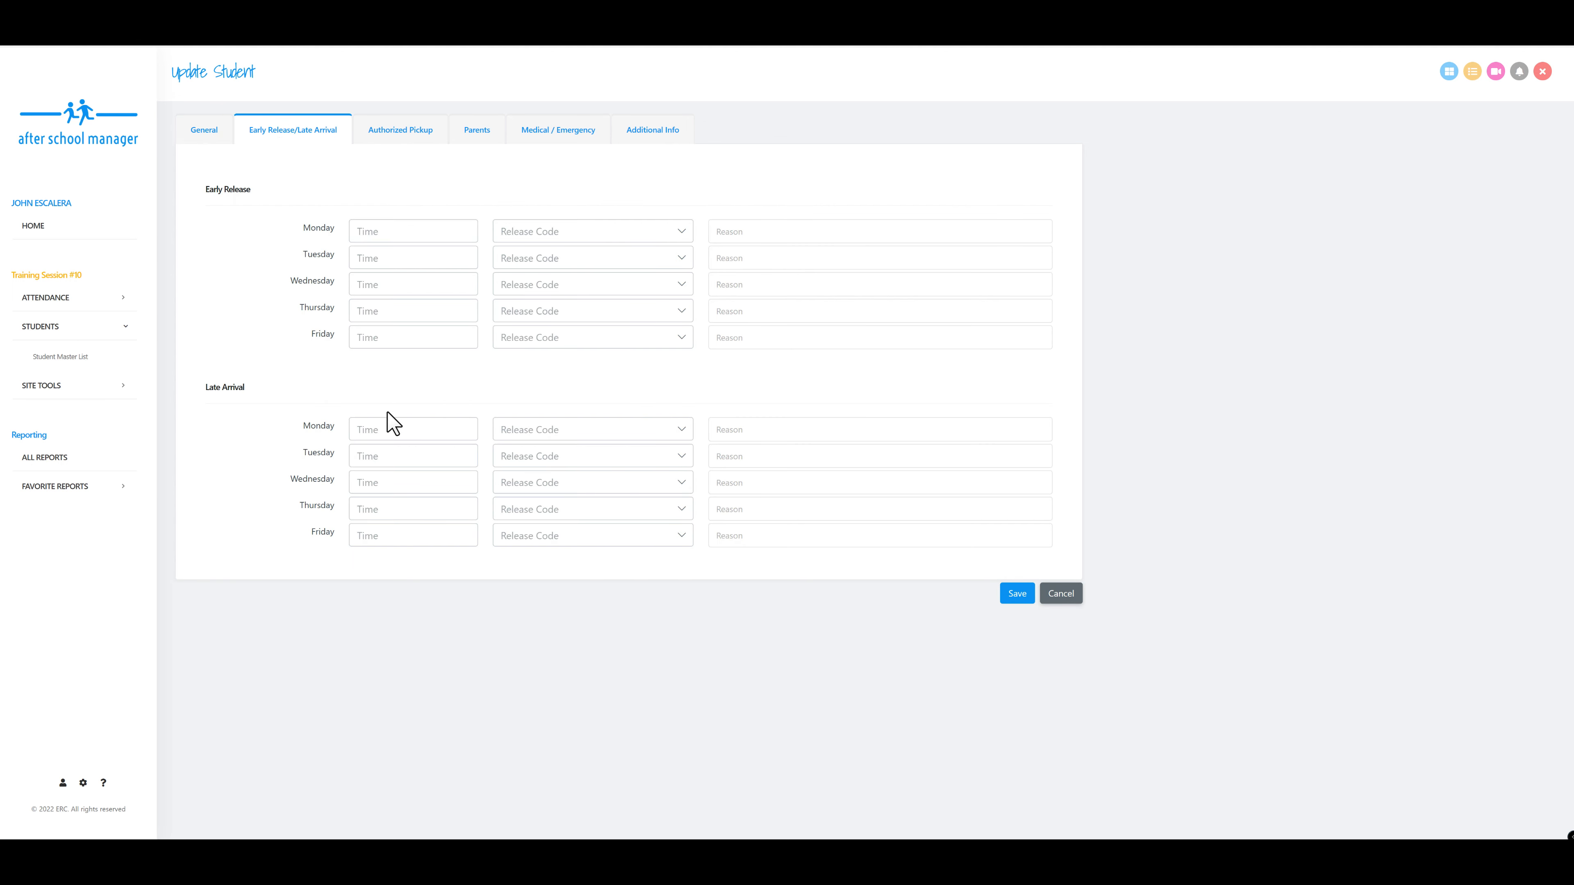
click(384, 229)
text(430)
key(Tab)
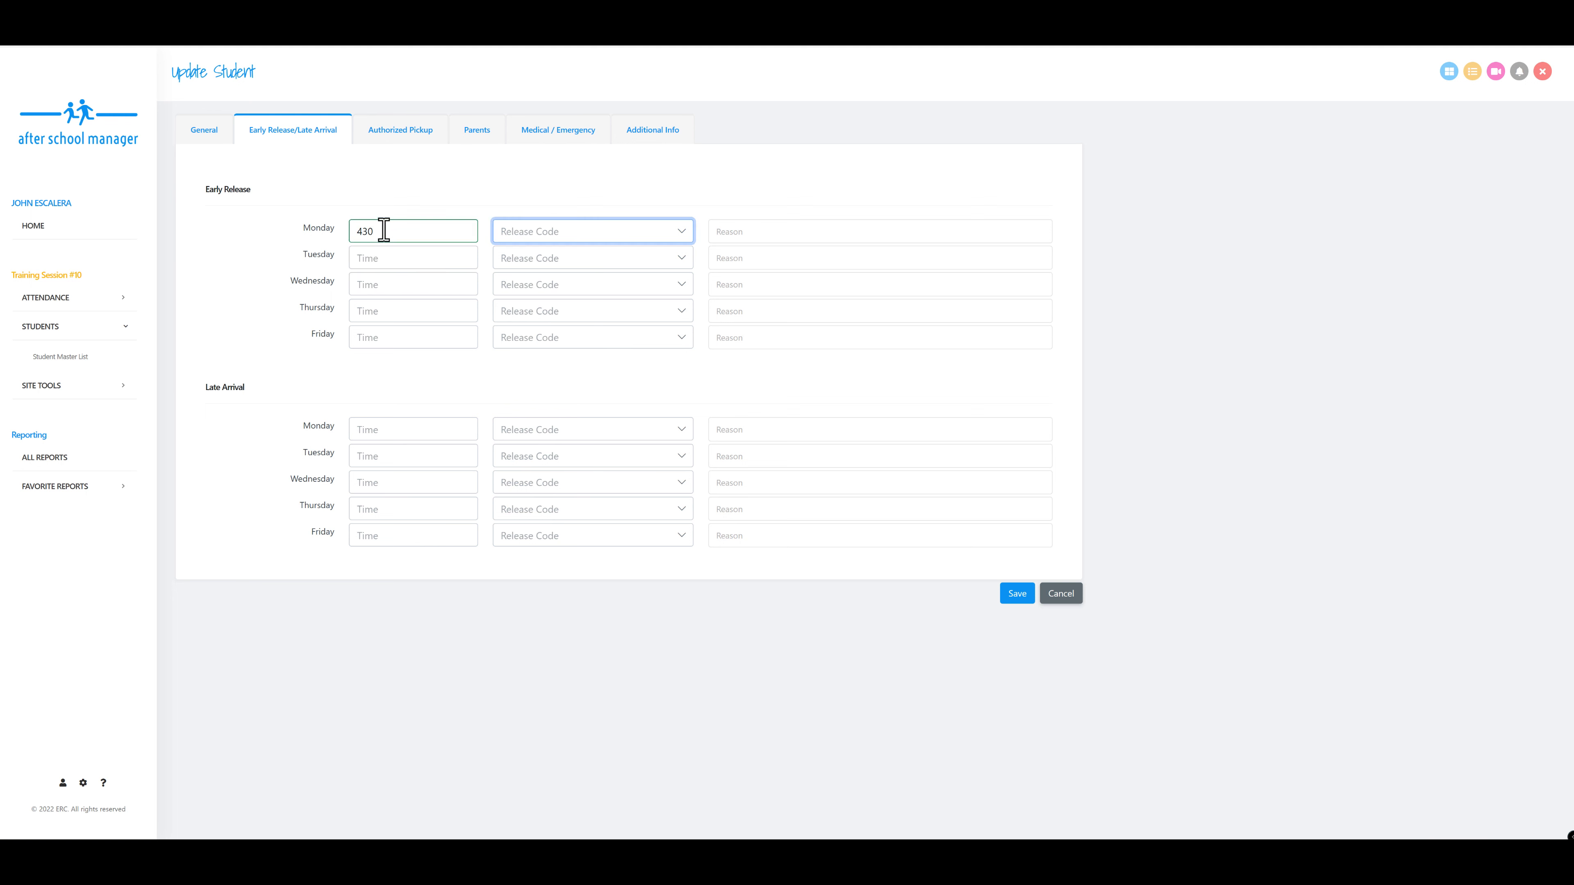
click(533, 233)
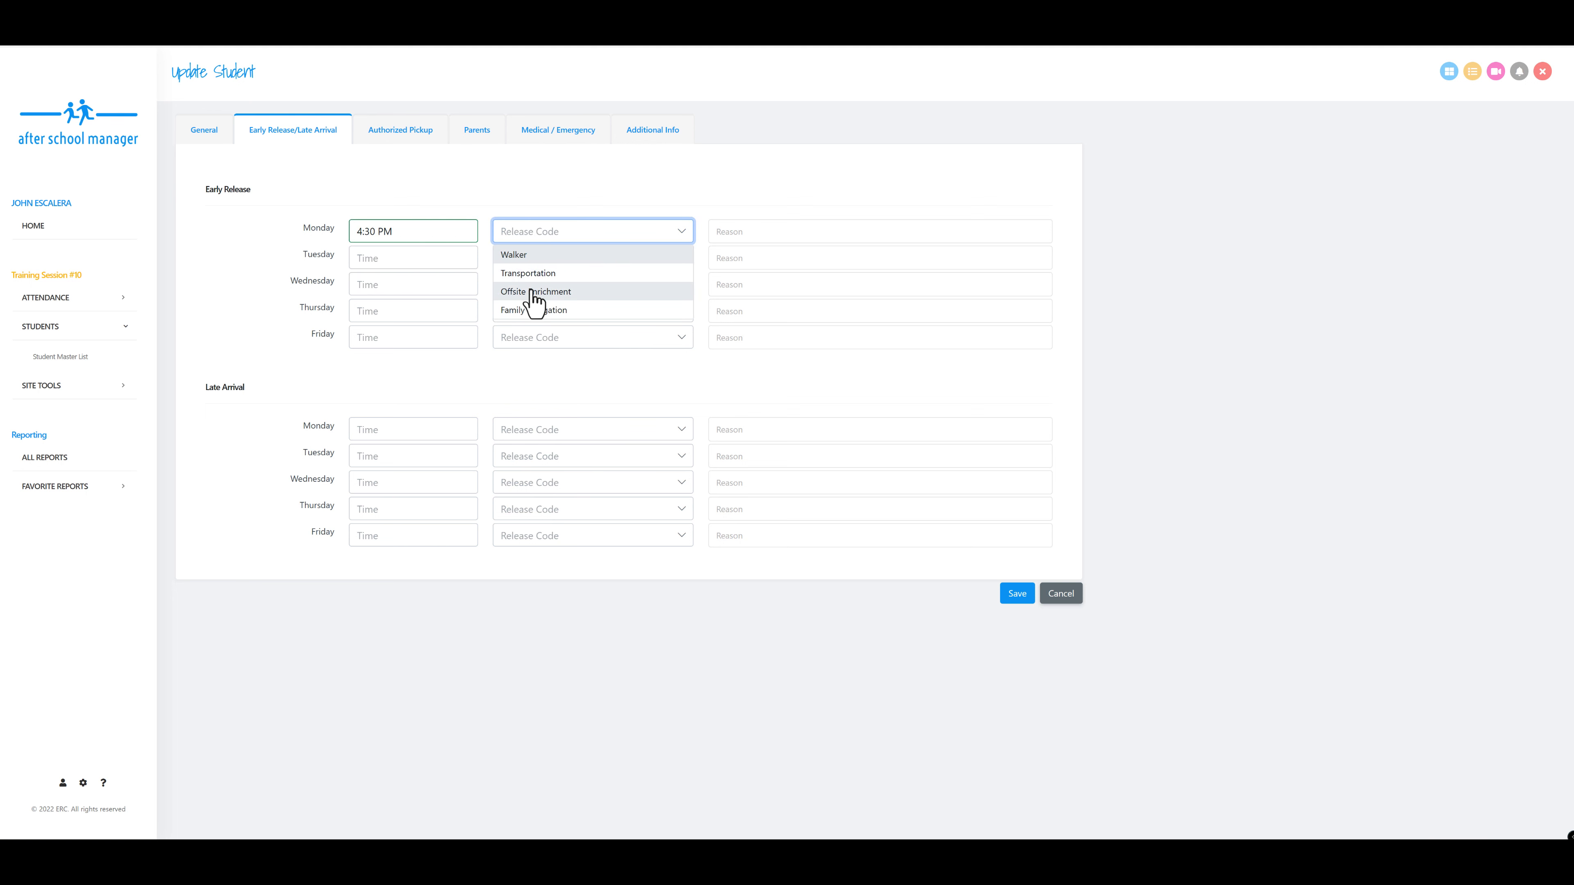
click(535, 312)
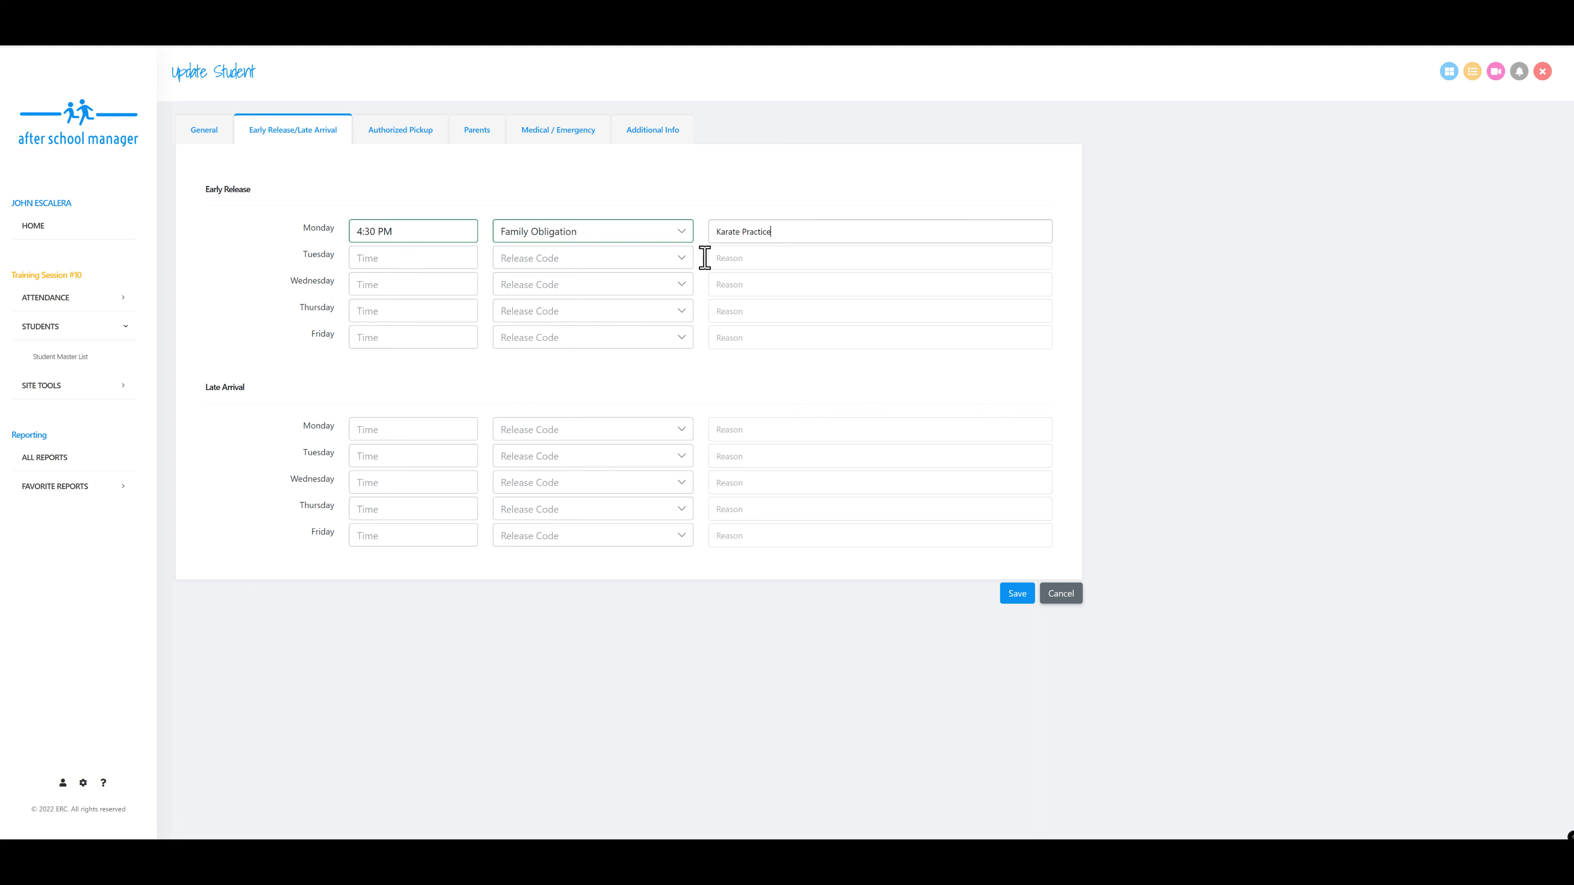
Step: Add an authorized pickup person for the student, entering the person's full name and the relationship Uncle
click(397, 134)
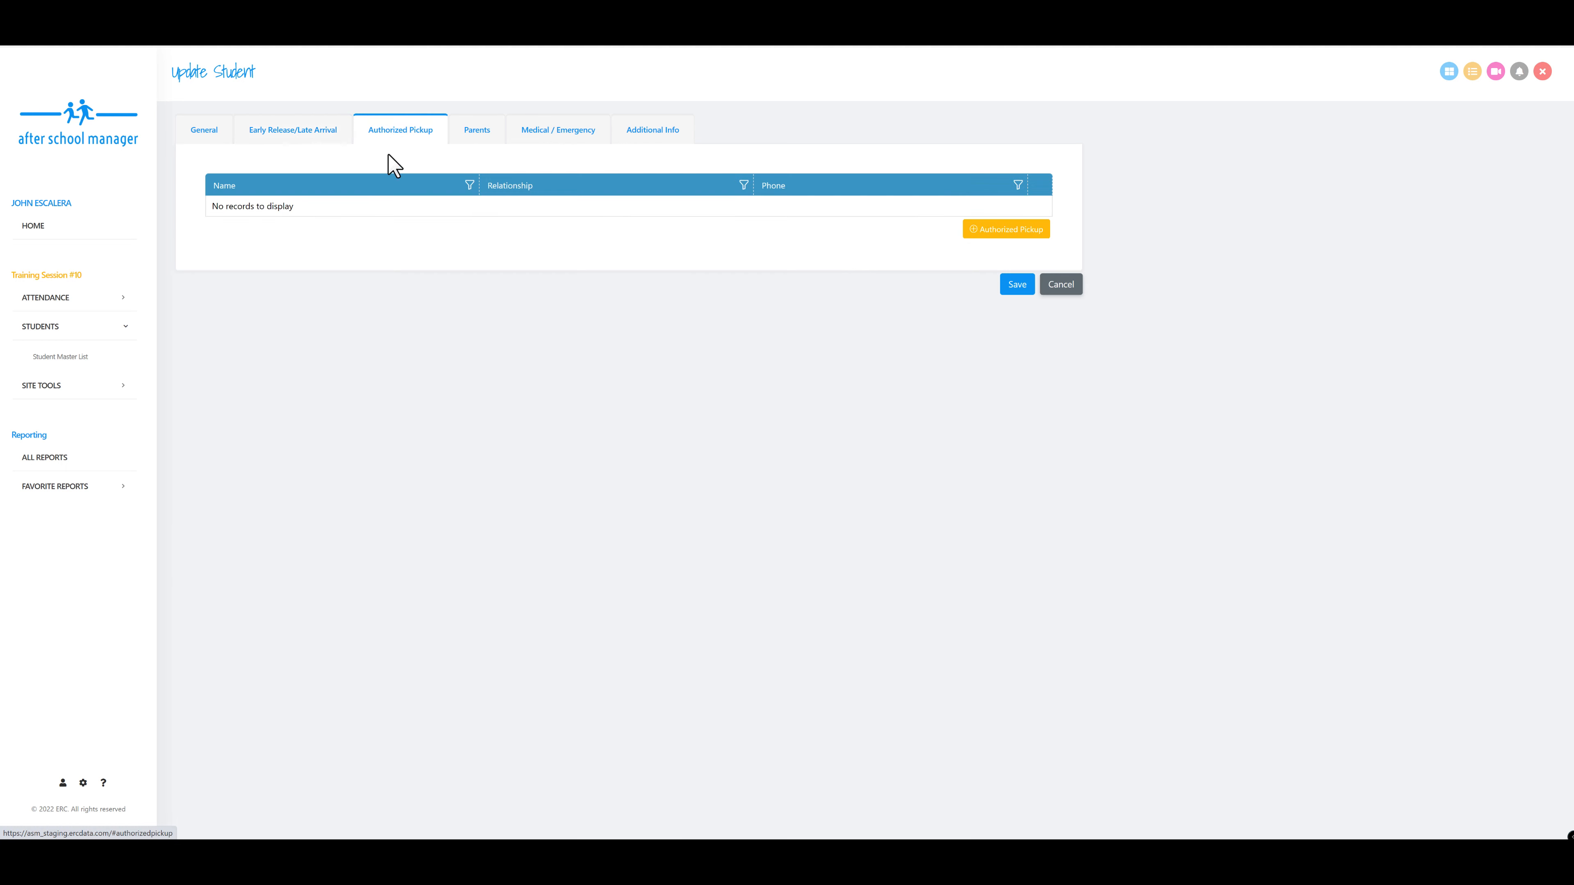
click(1014, 235)
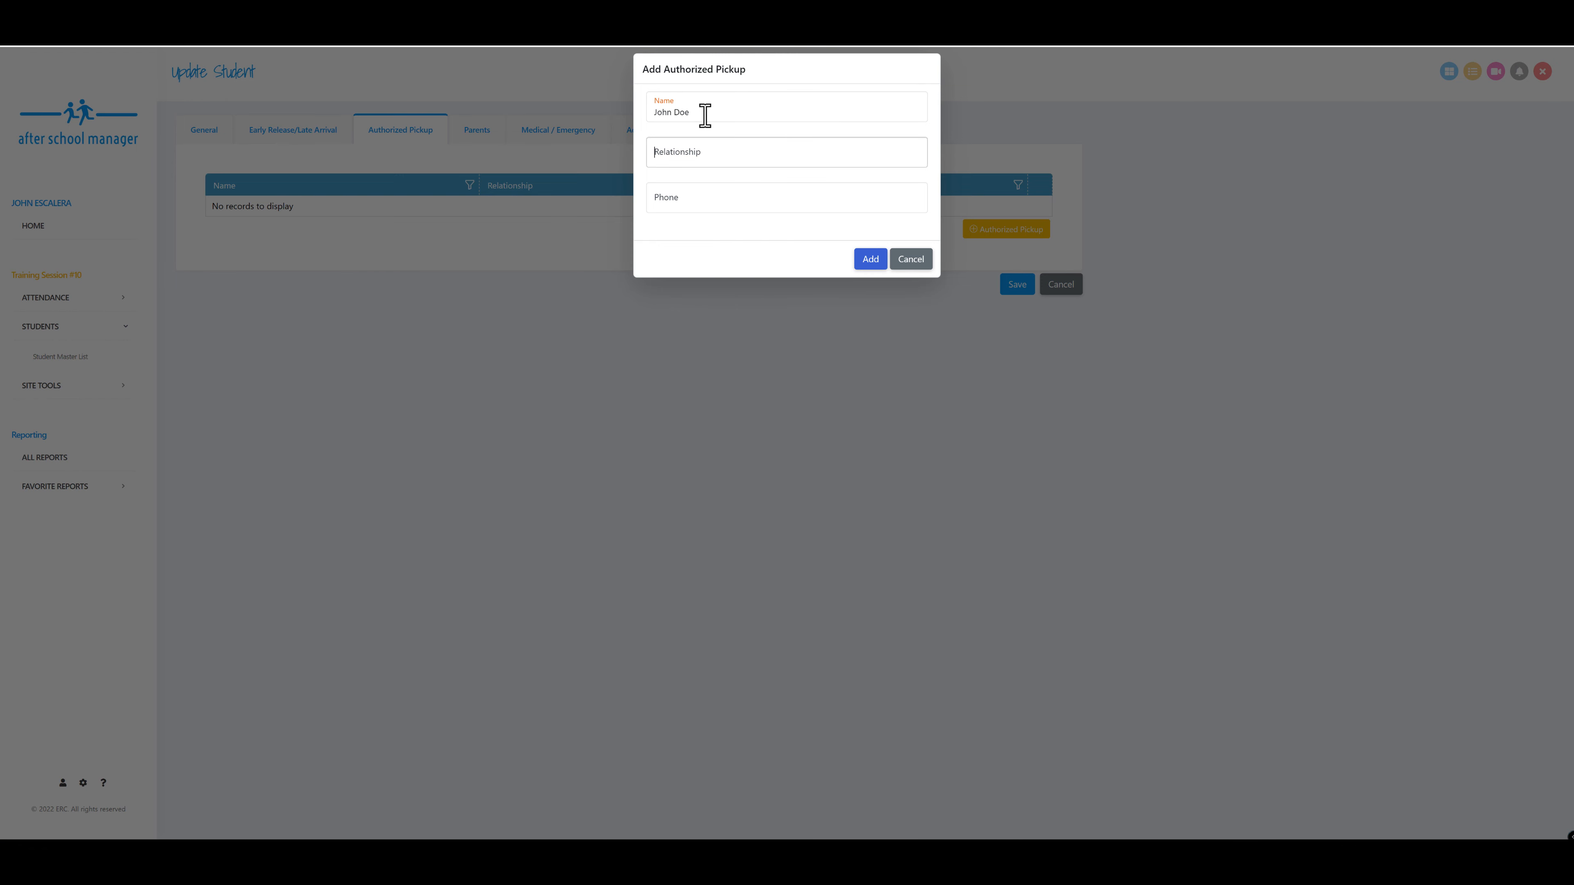
text(Uncle)
key(Tab)
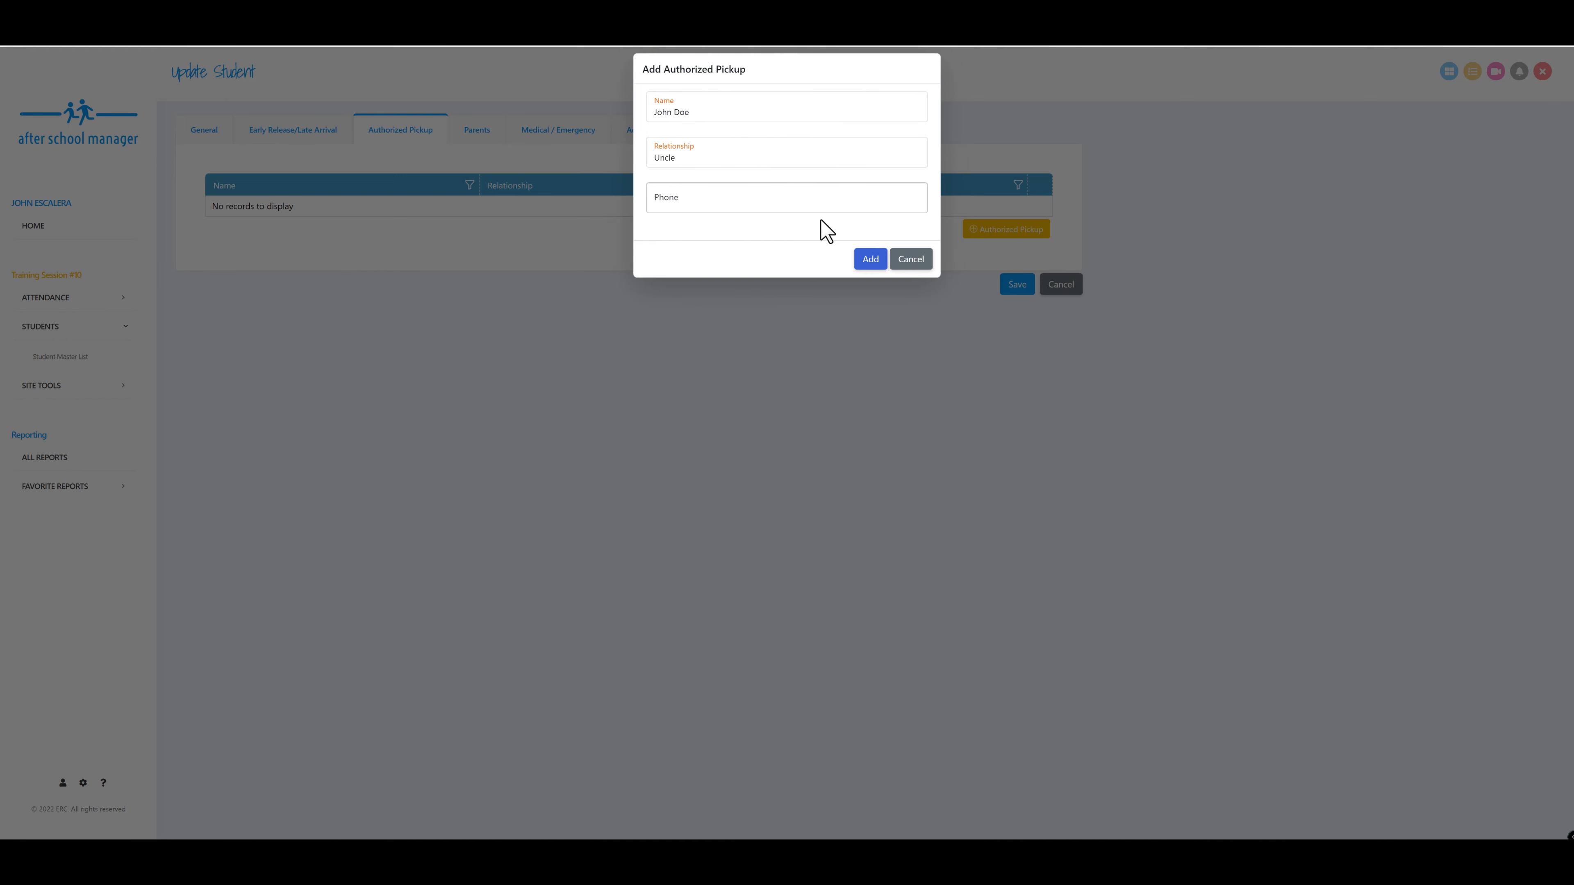
click(870, 258)
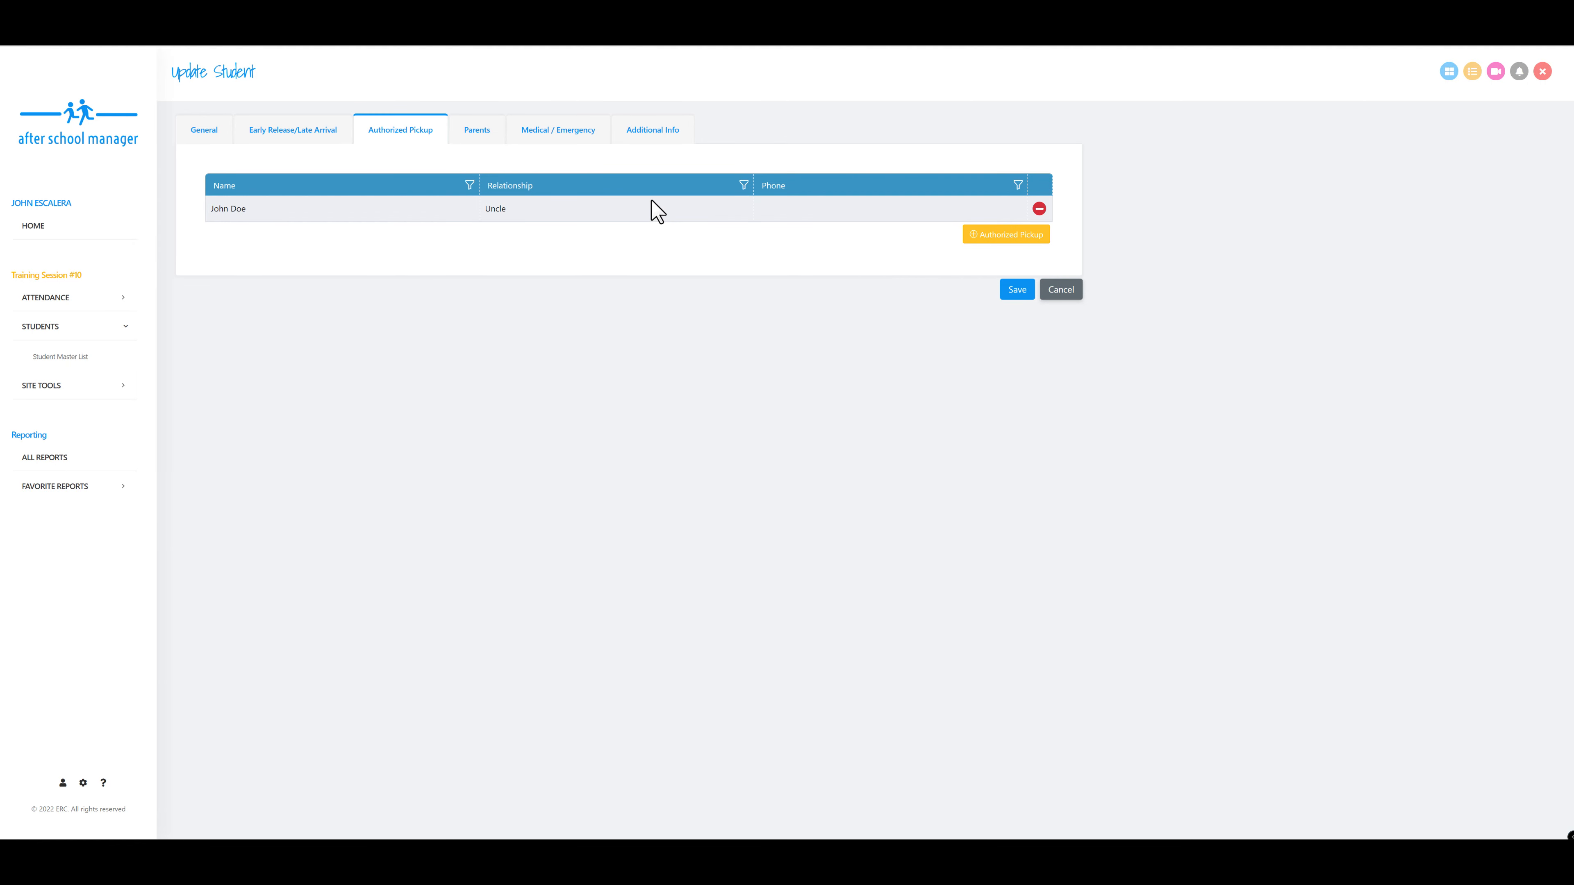
Step: Look over the fields of the student's Add Parent form without adding a parent
click(491, 143)
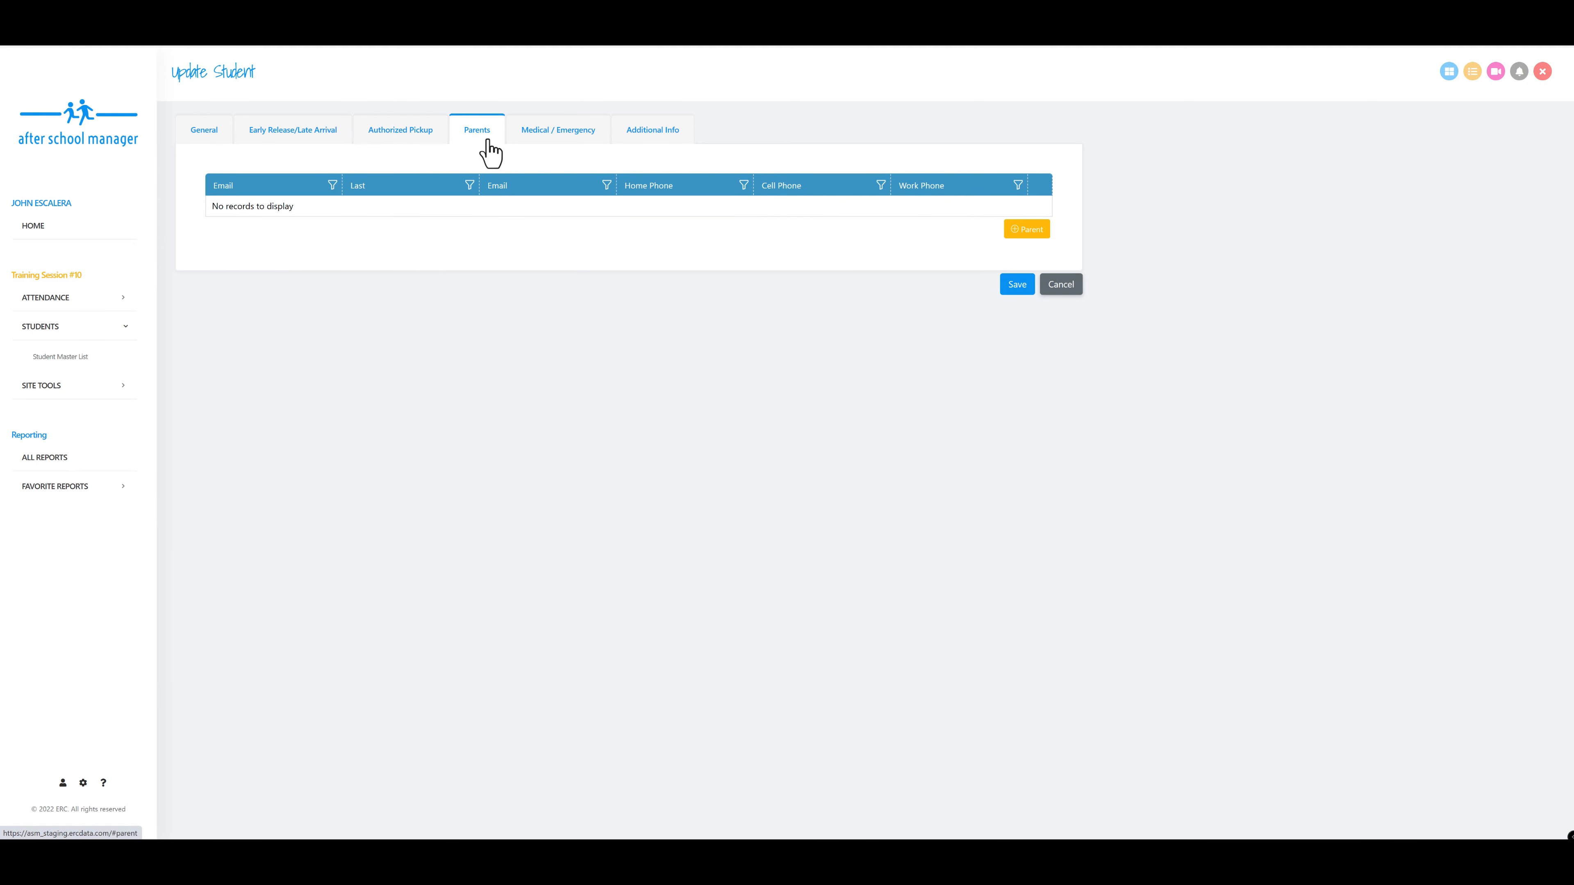
click(1026, 231)
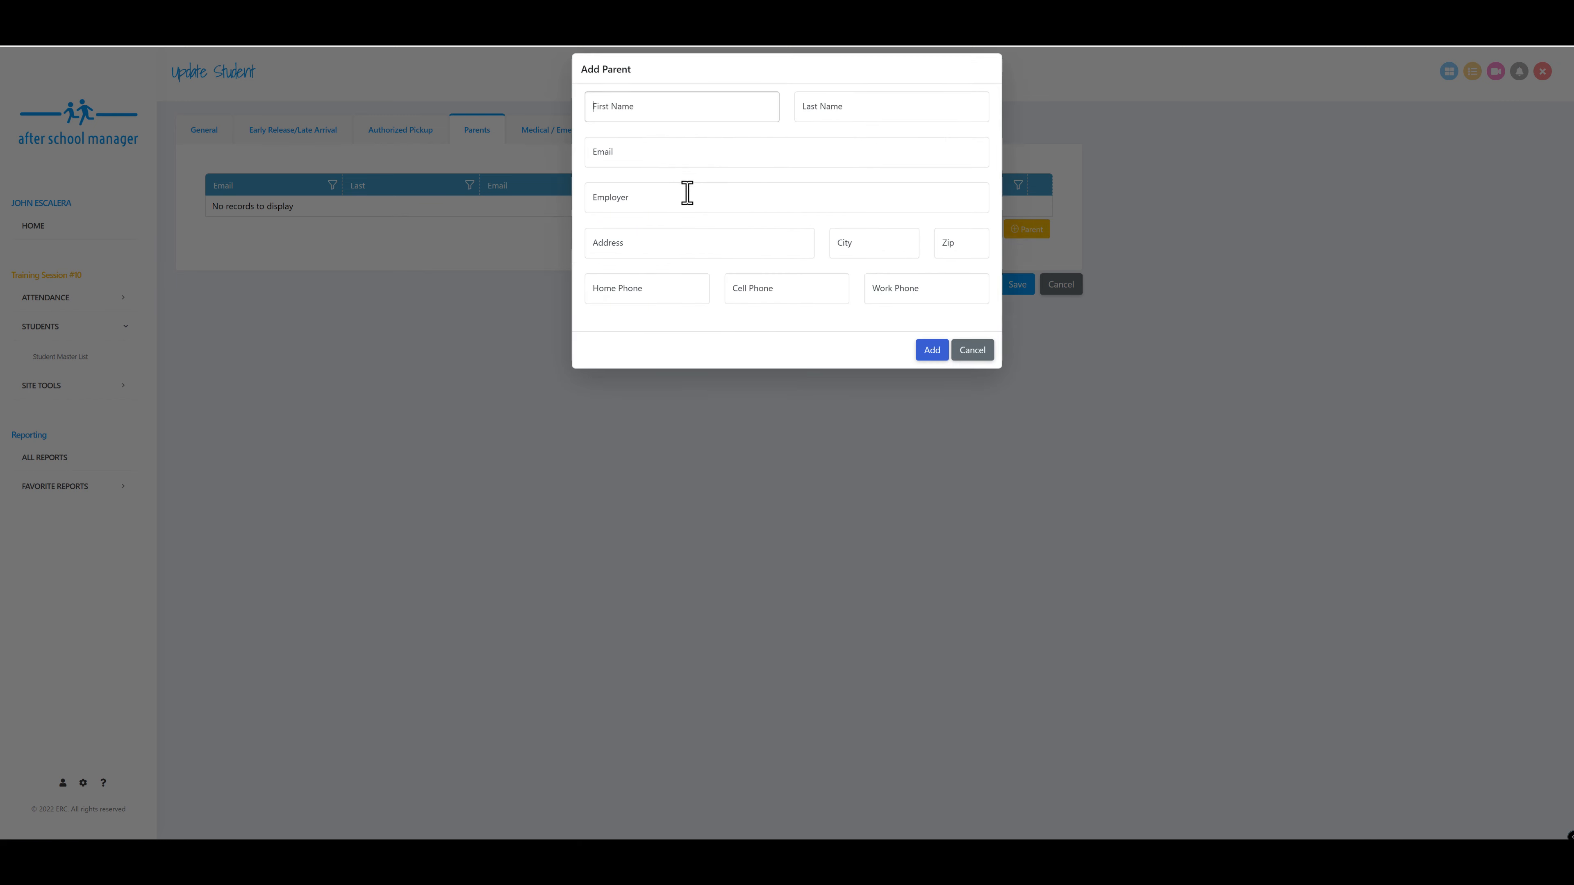
click(973, 351)
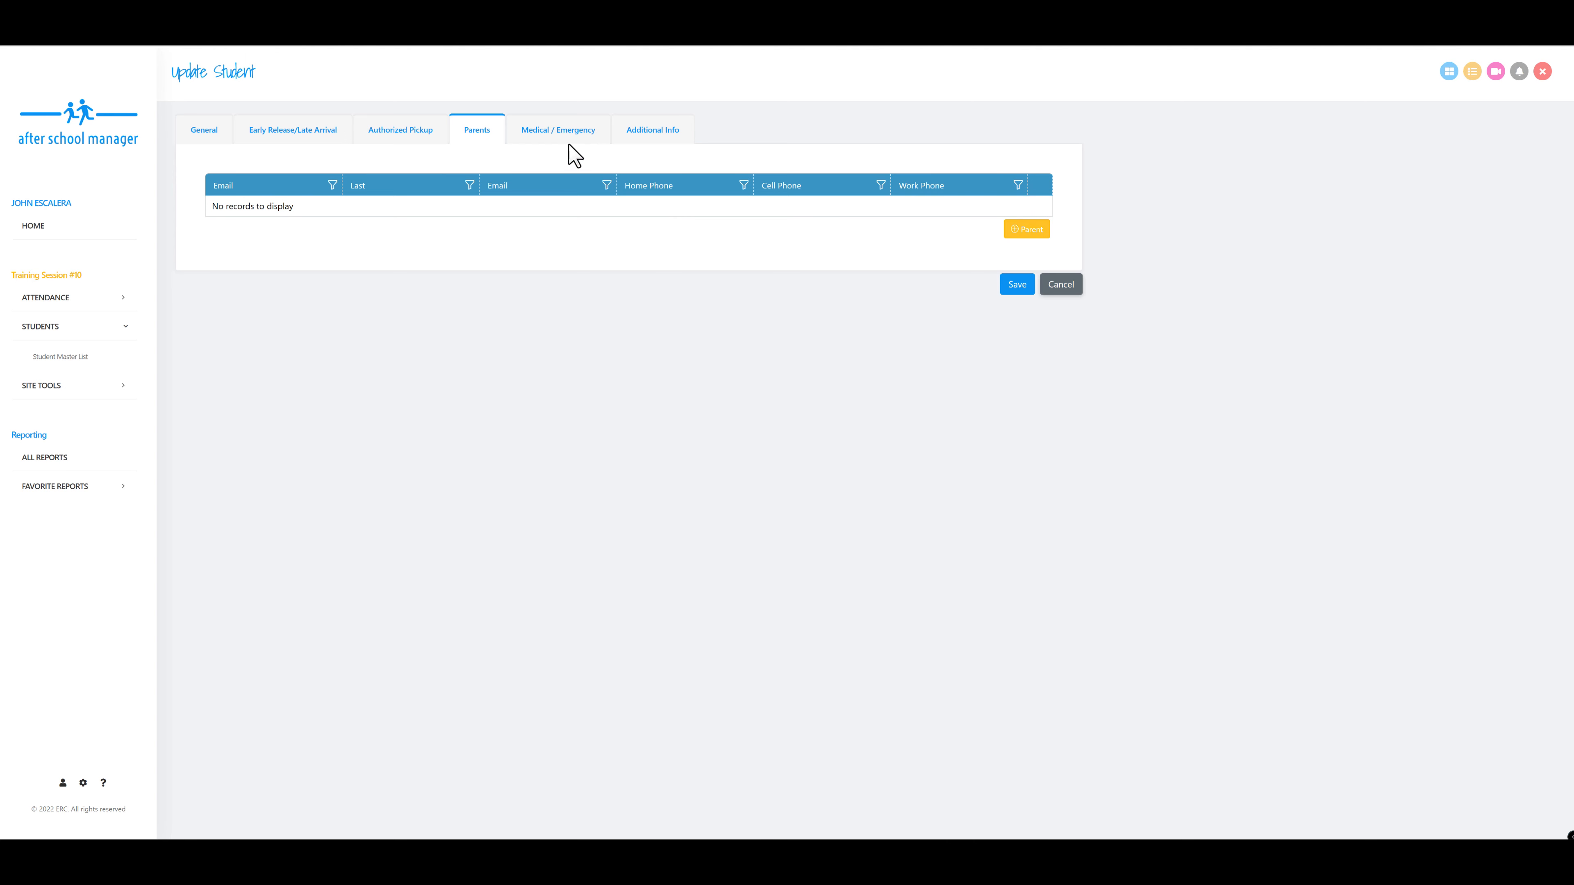
Step: Mark the student's Epi-pen allergy and current asthma, enter "eafeafae" as the medical condition explanation, and save the record
click(566, 140)
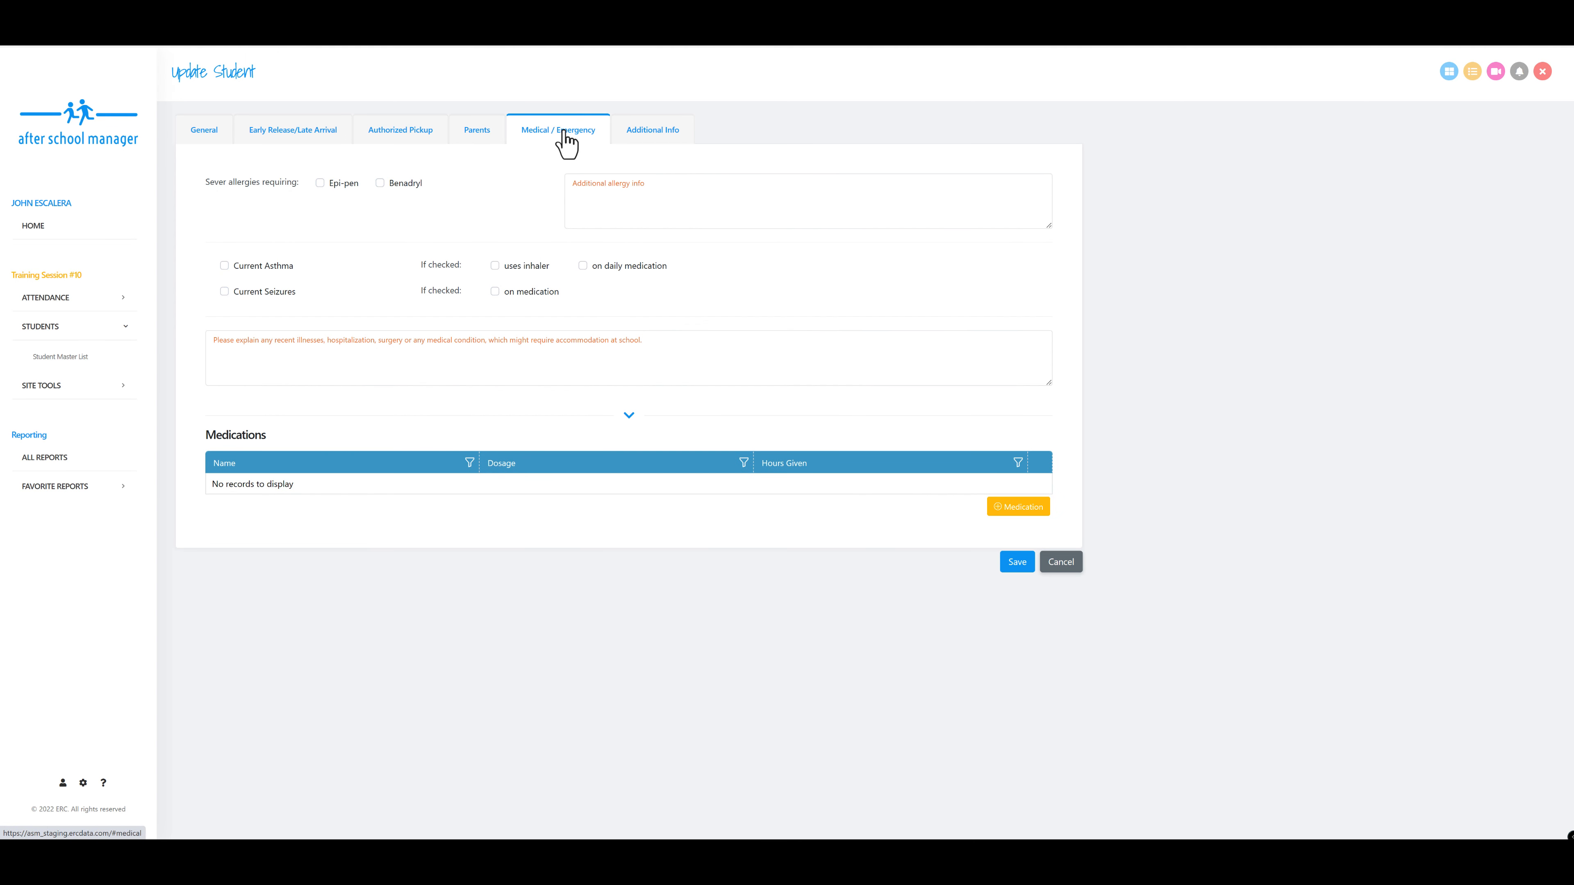
click(321, 183)
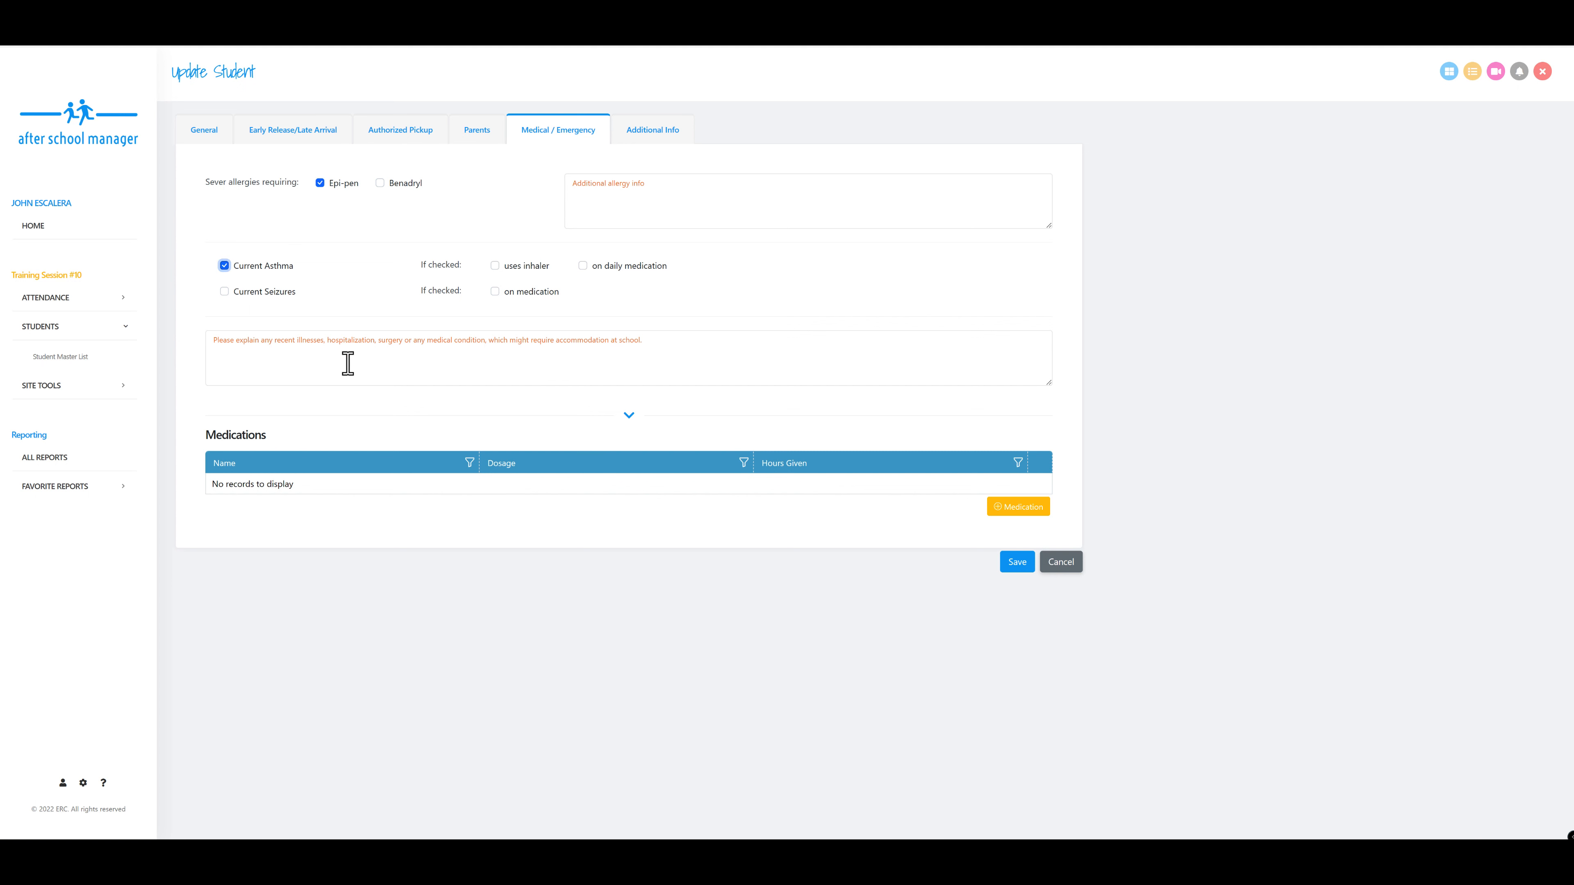
click(361, 364)
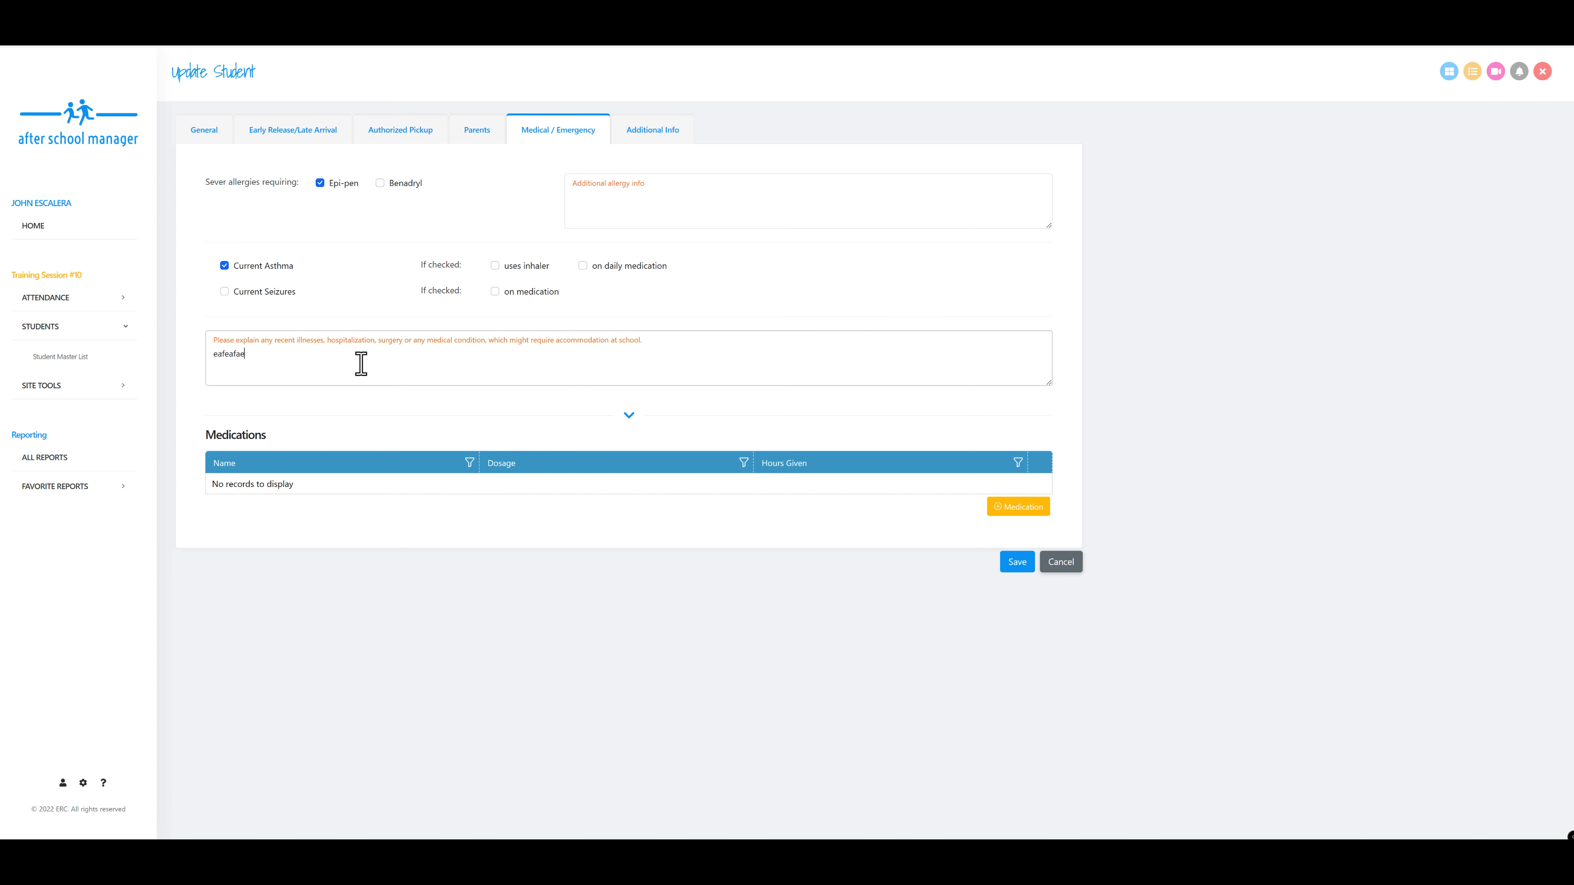
click(1029, 508)
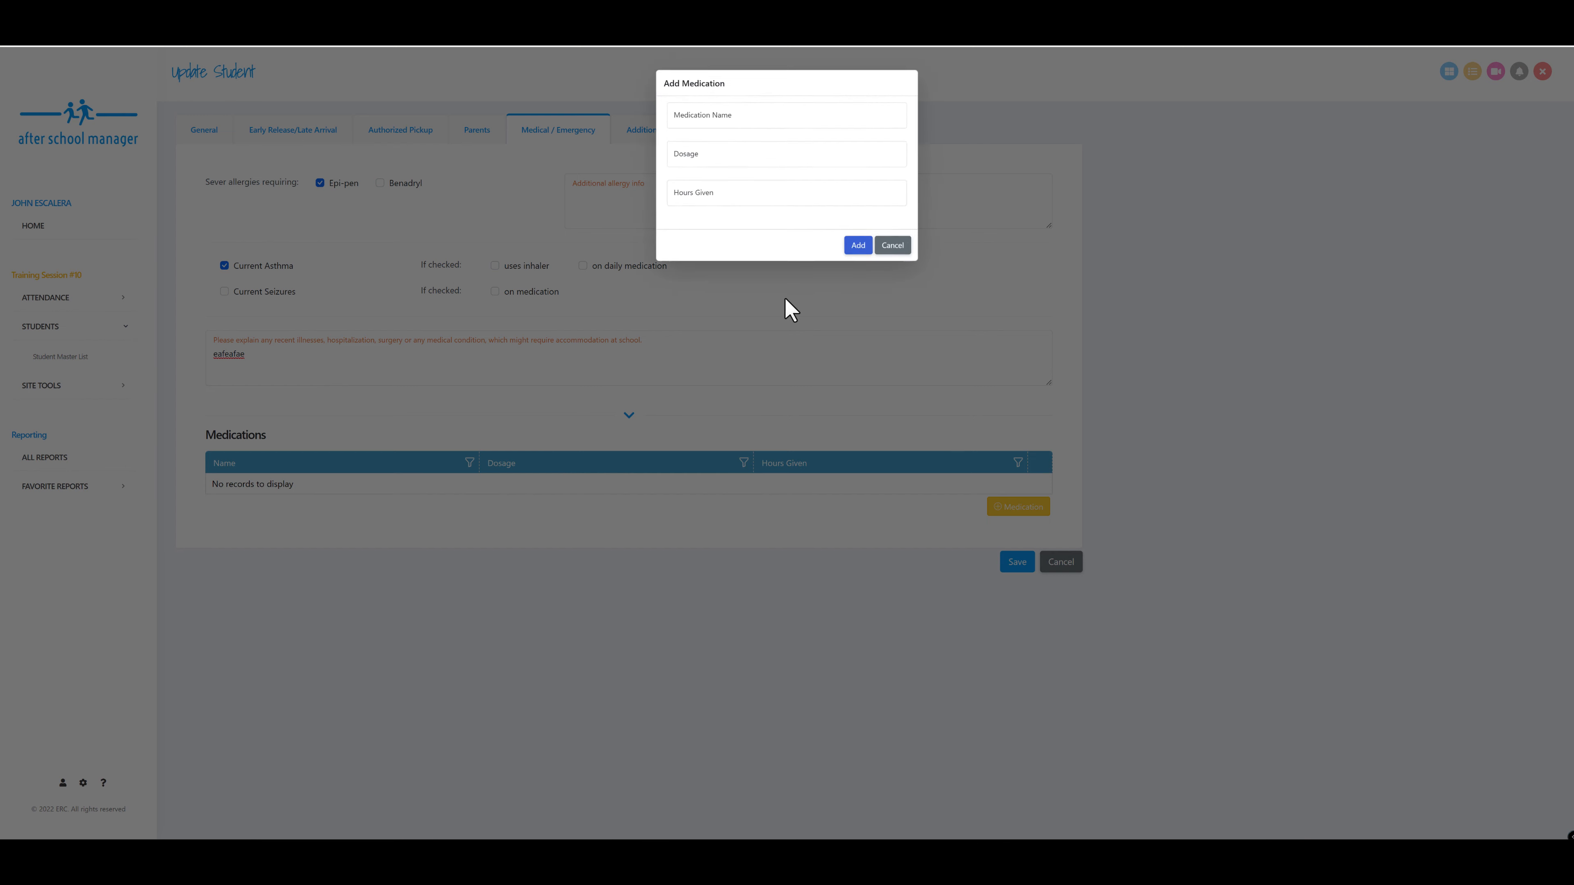
click(912, 262)
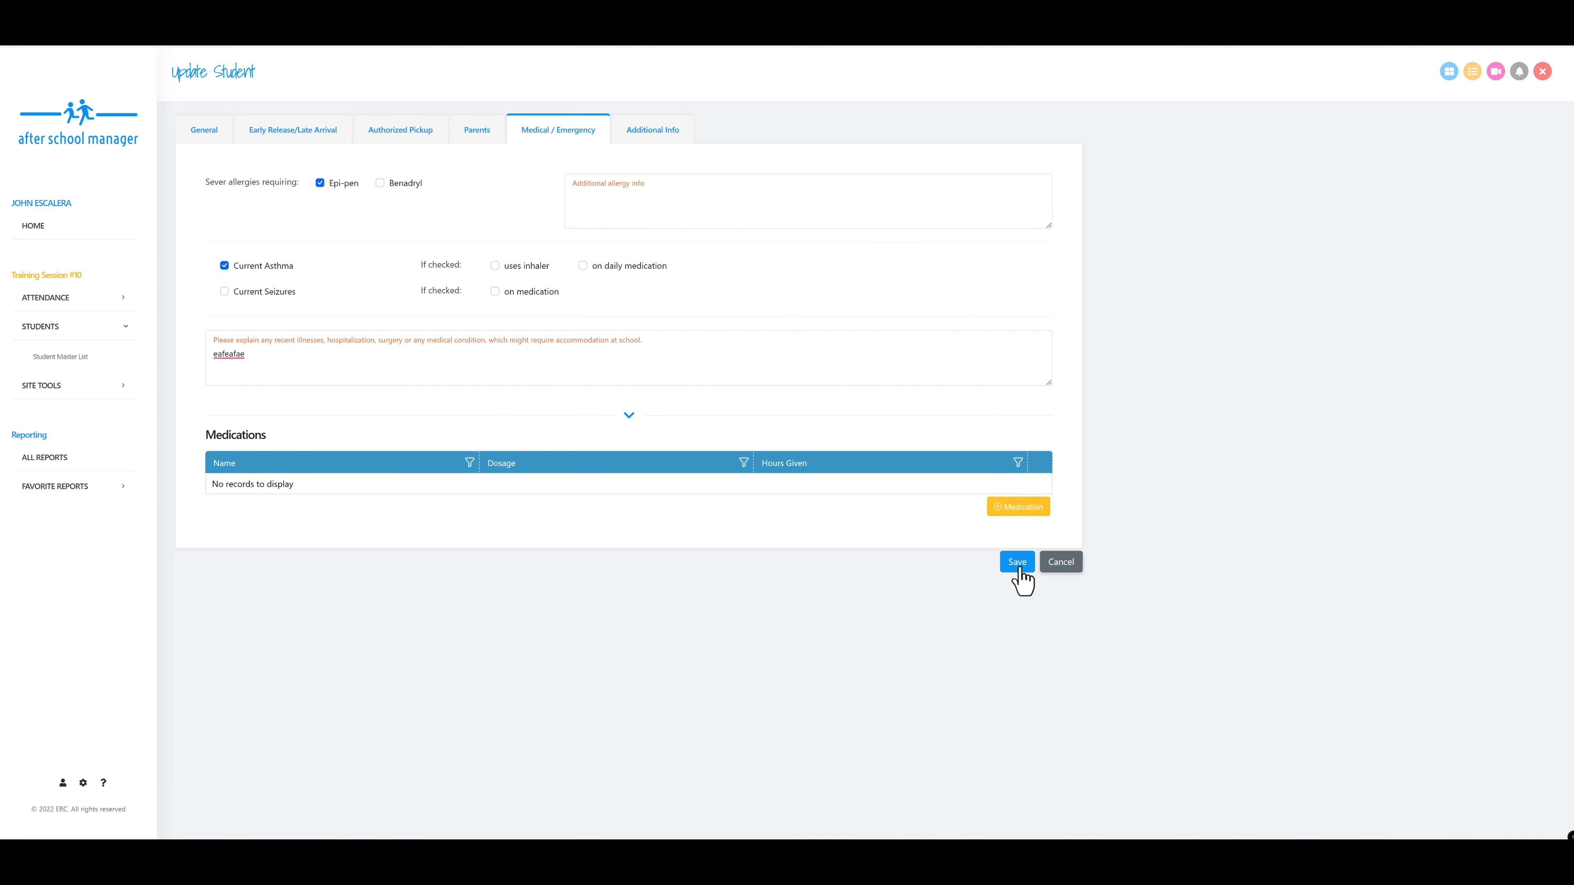
click(1016, 564)
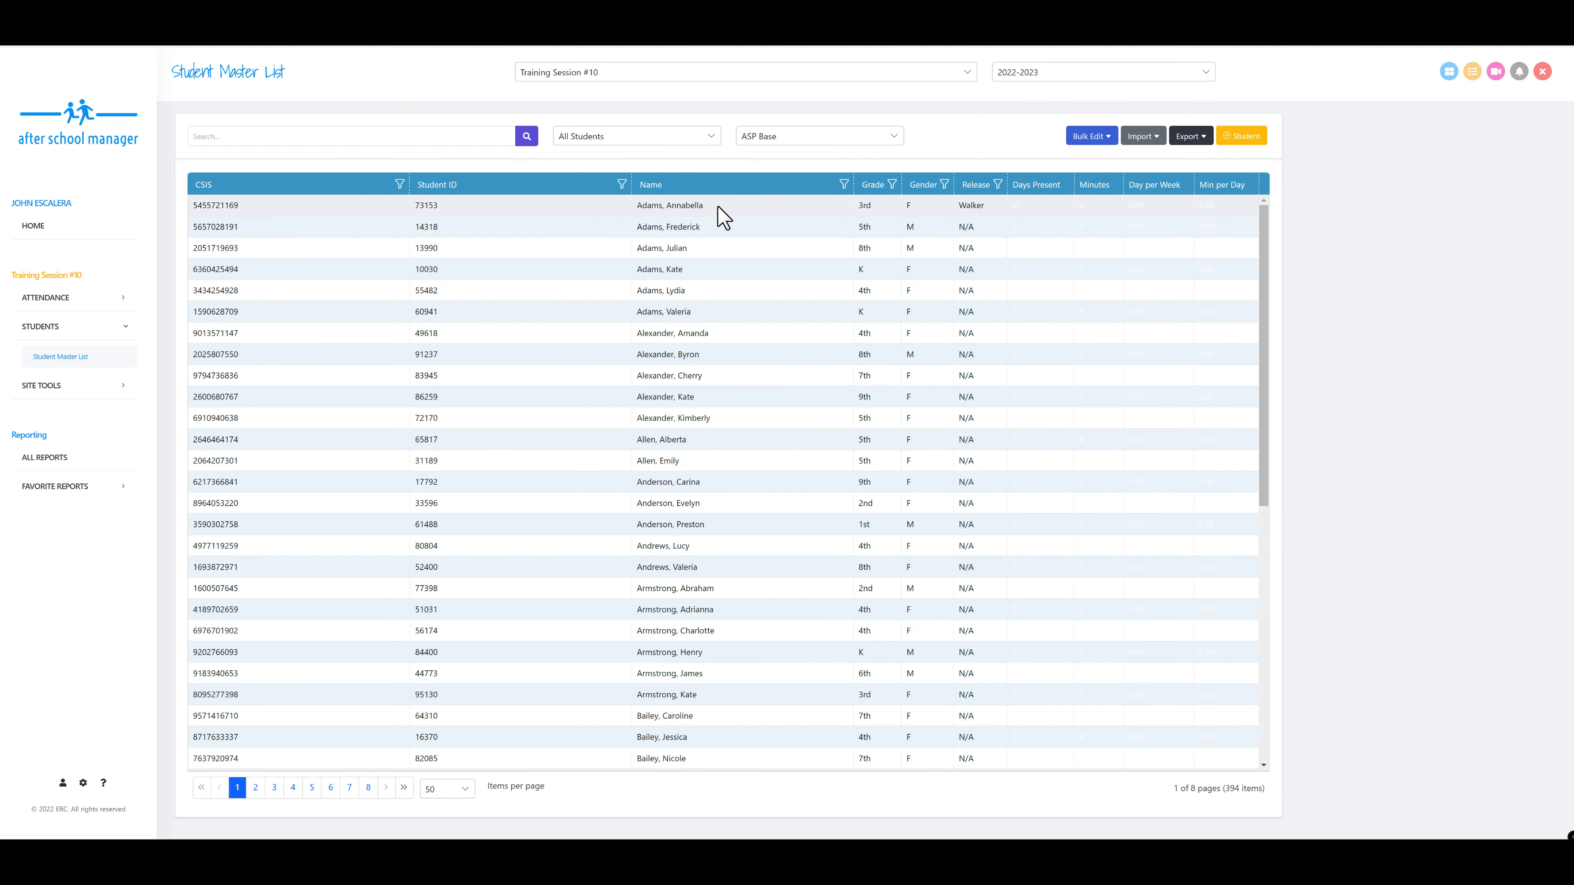
Step: Look over the blank Add New Student form and leave it without creating a student
click(1240, 138)
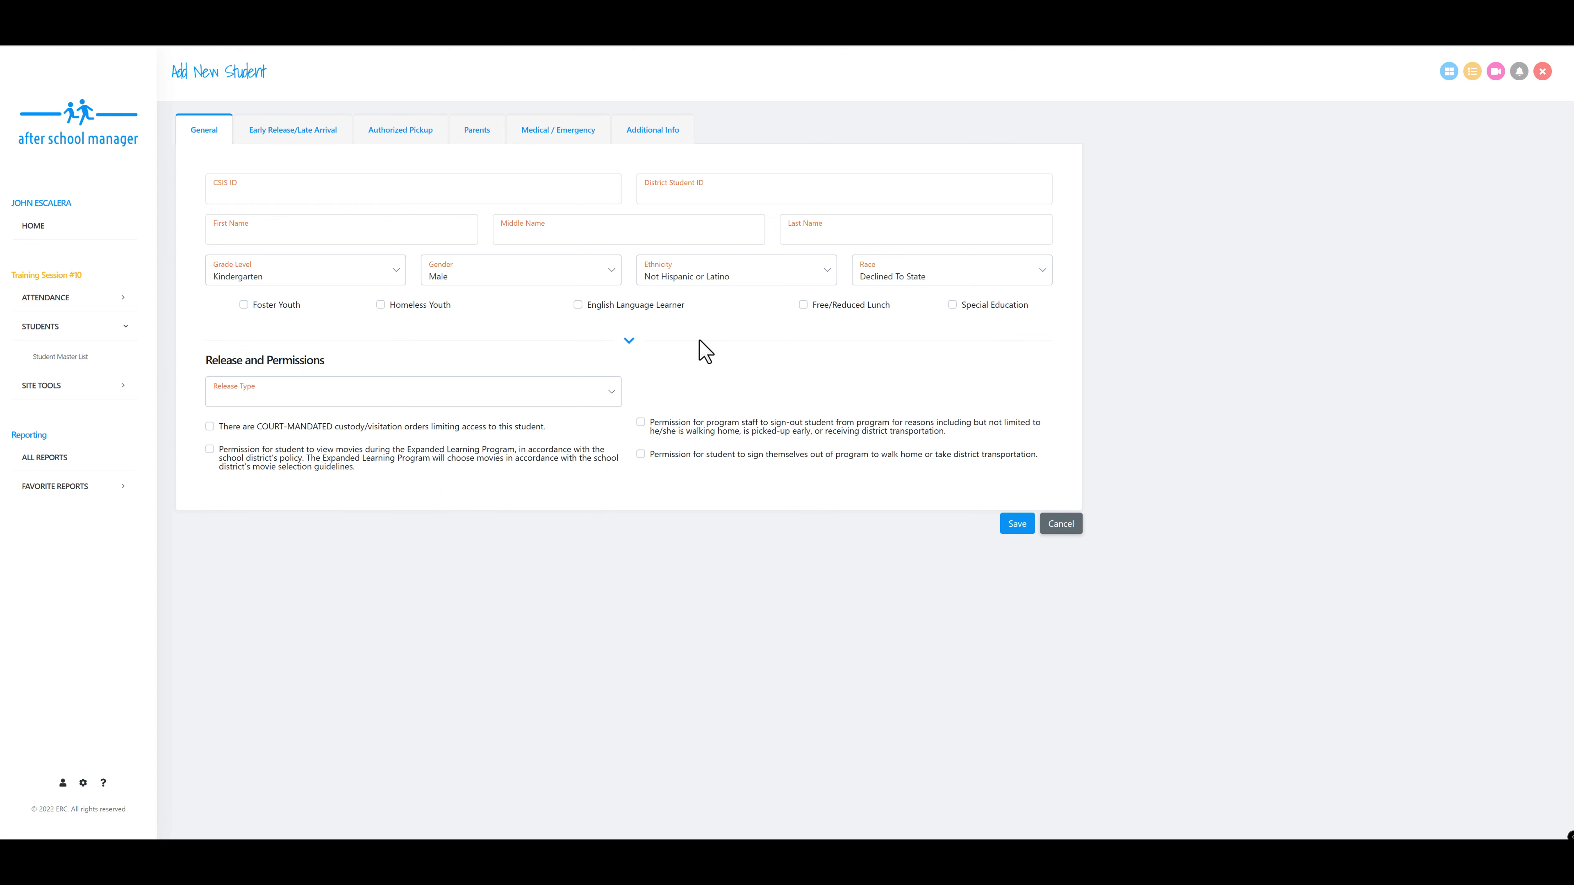
click(1056, 525)
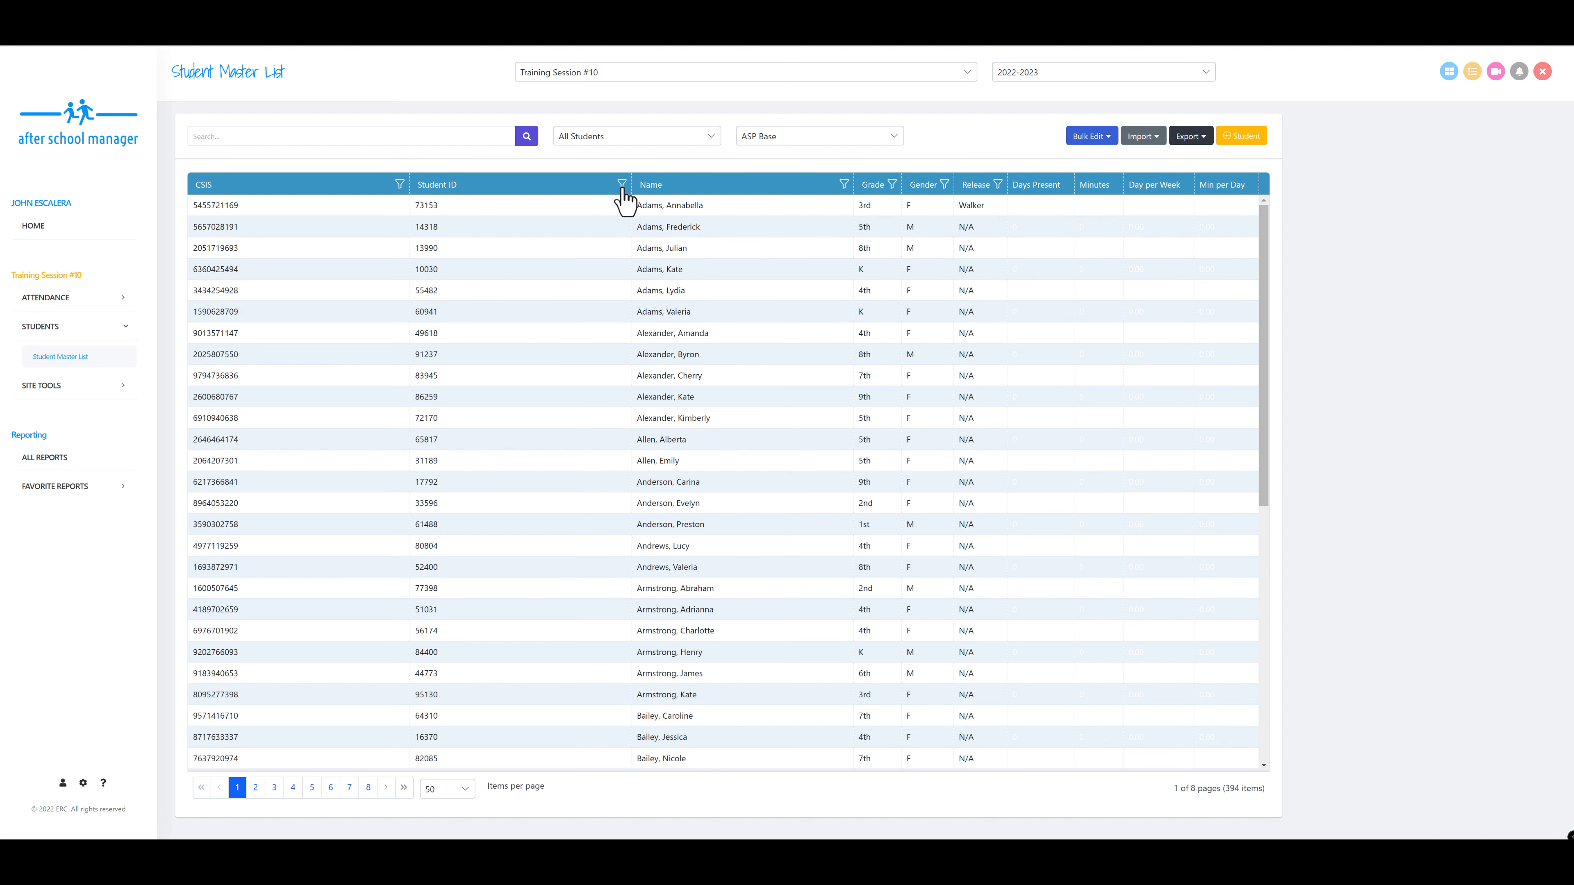
Step: Filter the student list to release type Walker, check the matching students, and clear the filter
click(998, 186)
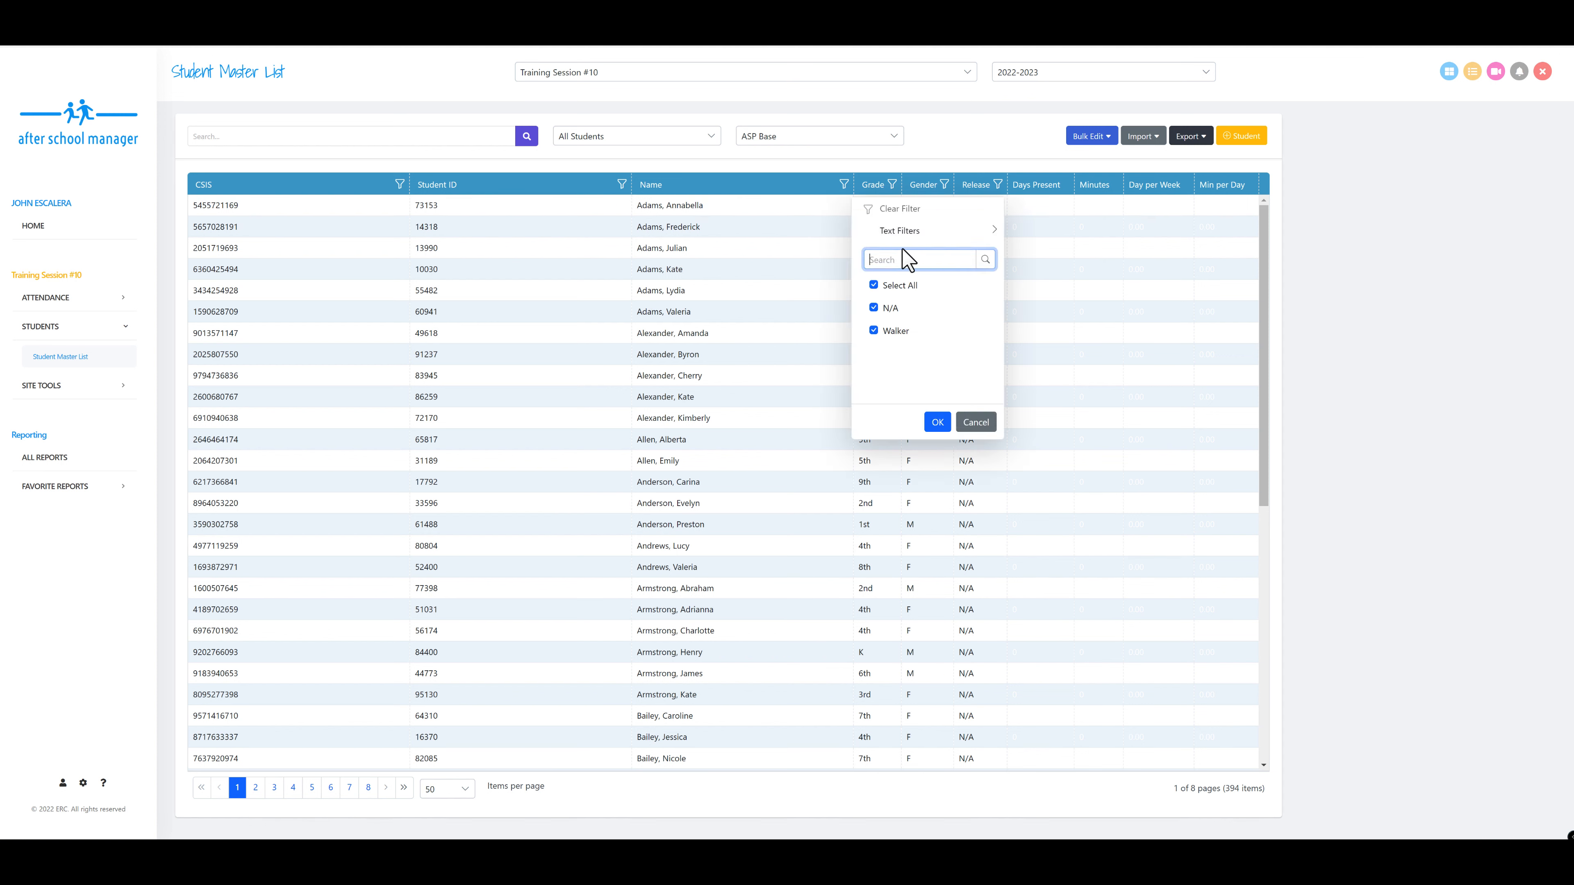
click(874, 286)
click(874, 332)
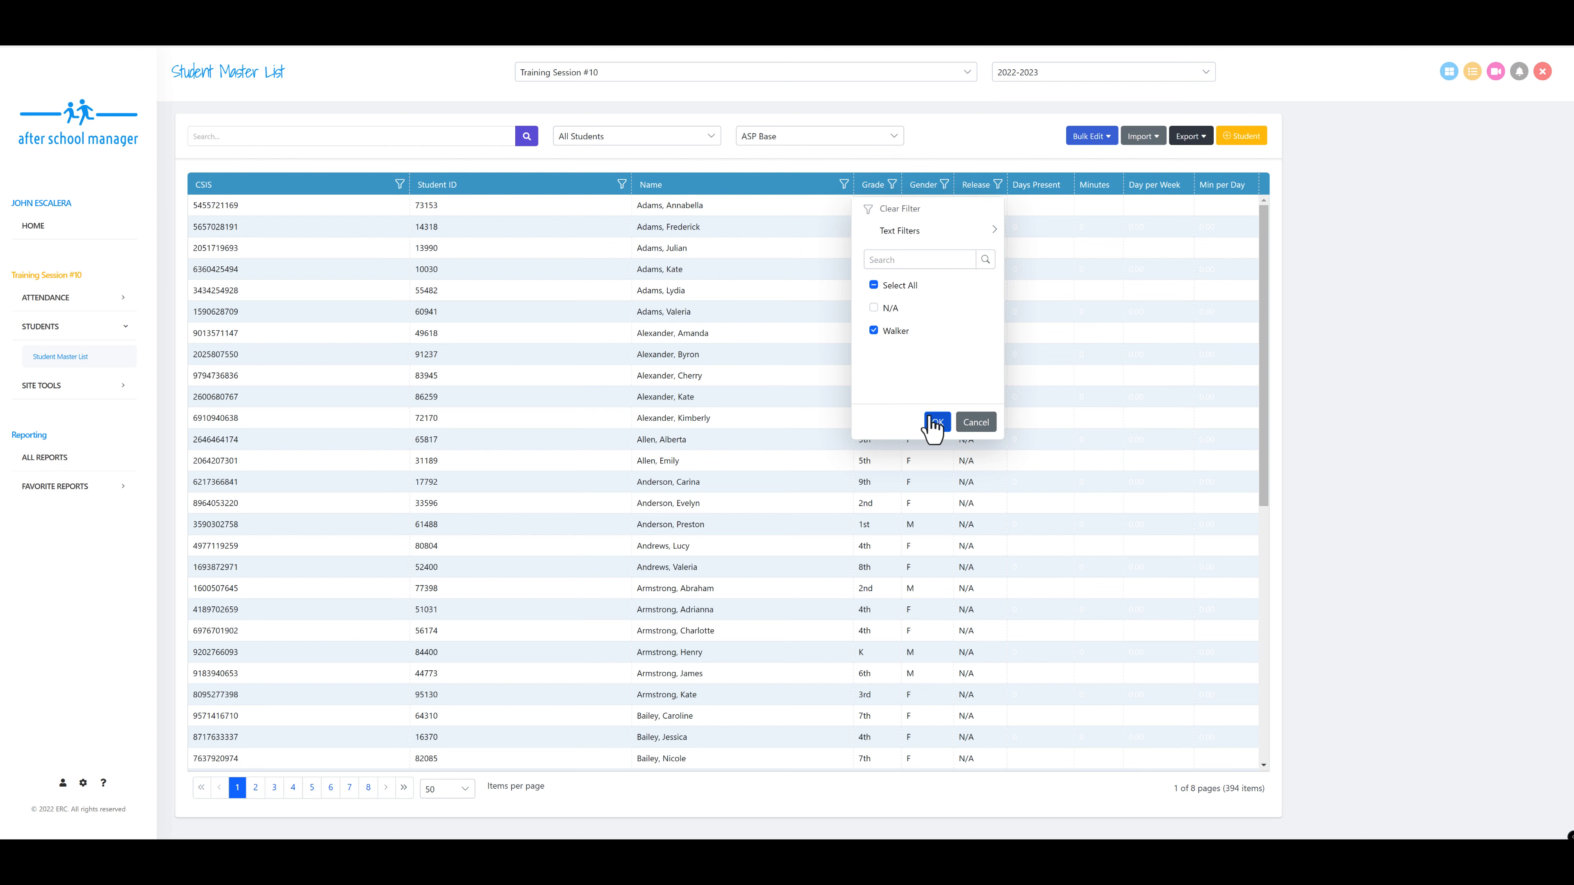
click(937, 422)
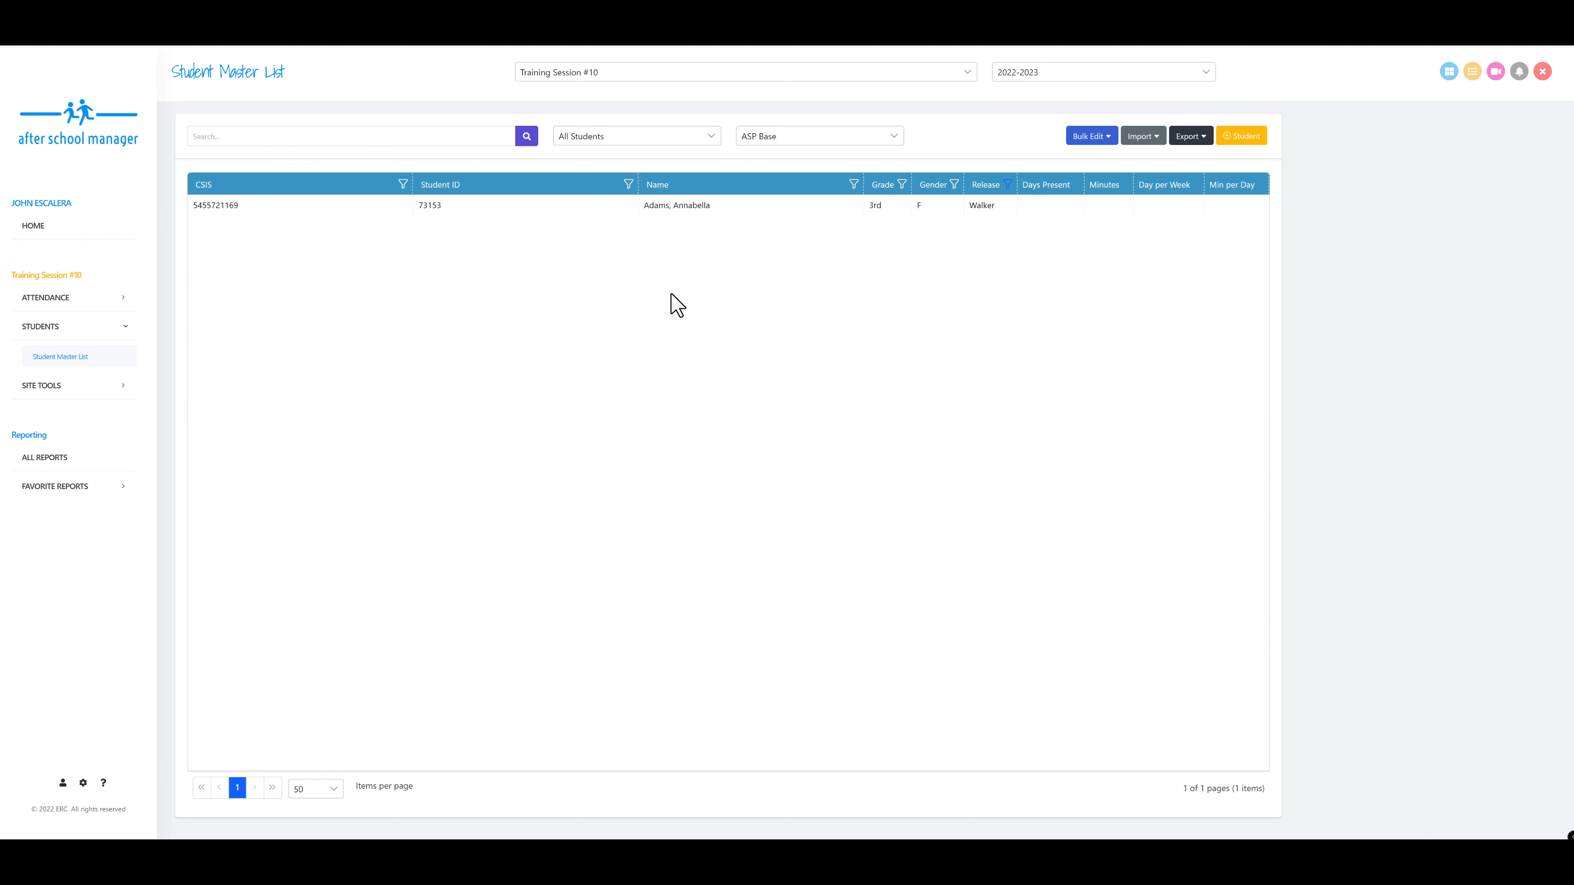
click(1009, 184)
click(1014, 210)
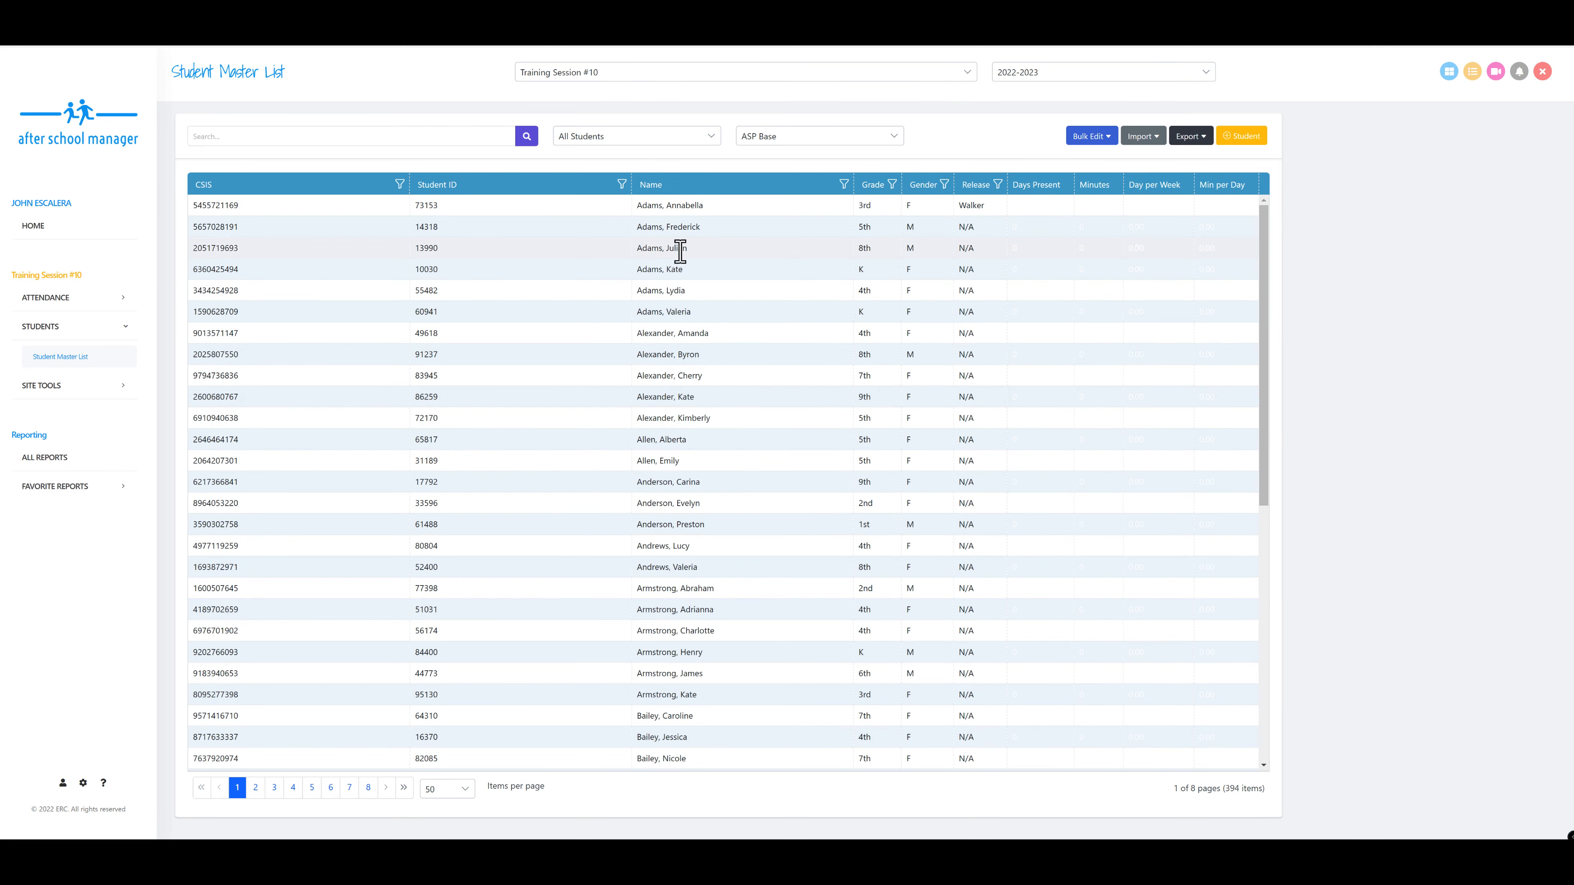
Step: Set the second listed student's release type to Walker and save the record
click(656, 227)
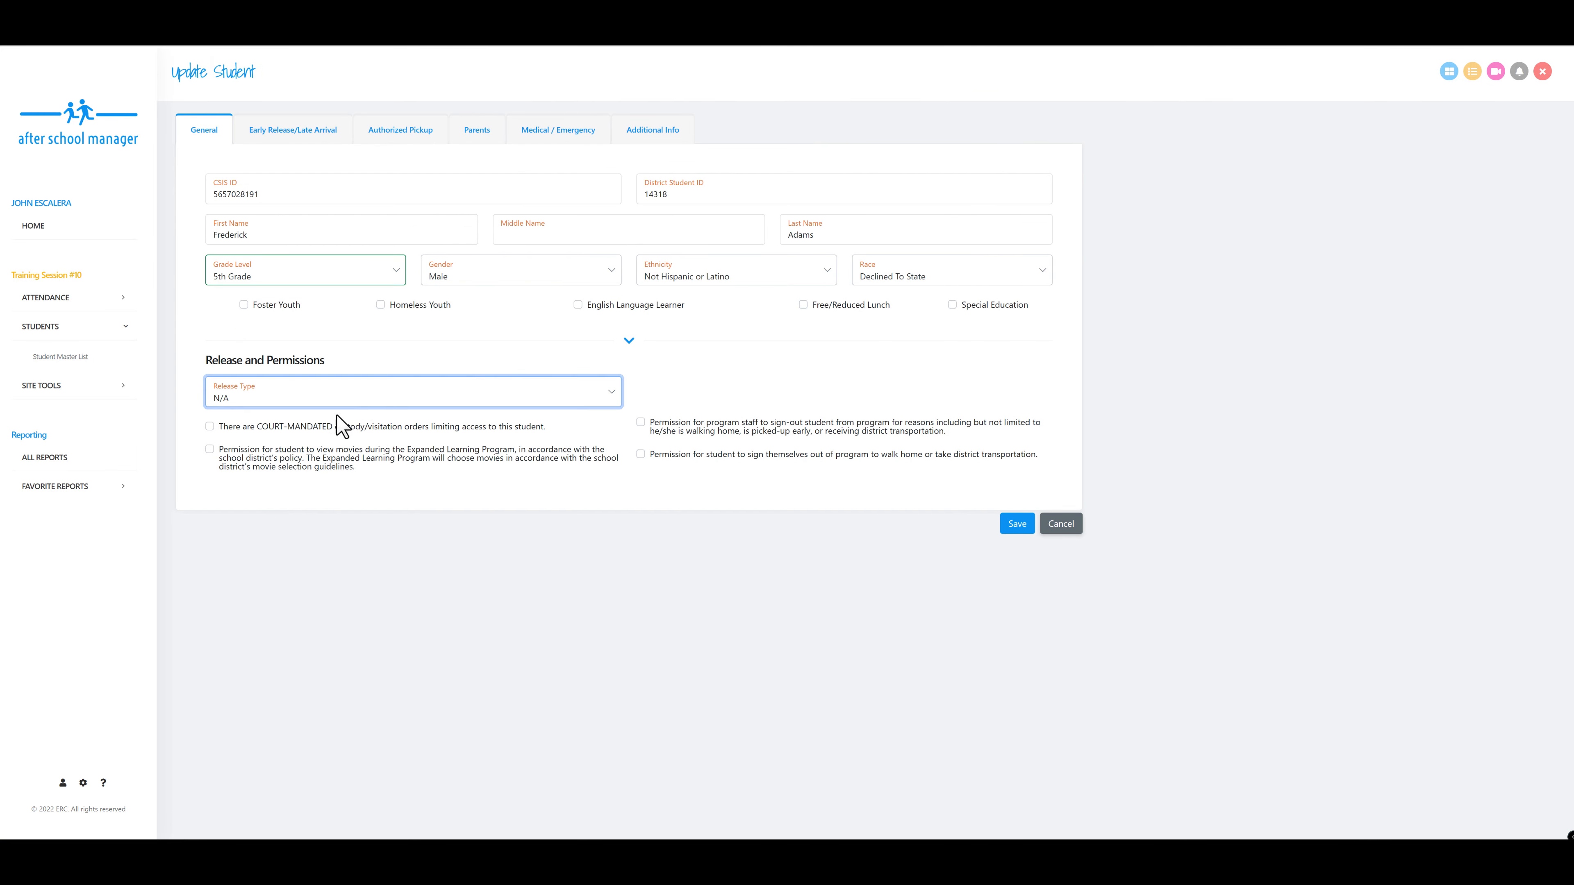
click(339, 402)
click(428, 470)
click(1022, 524)
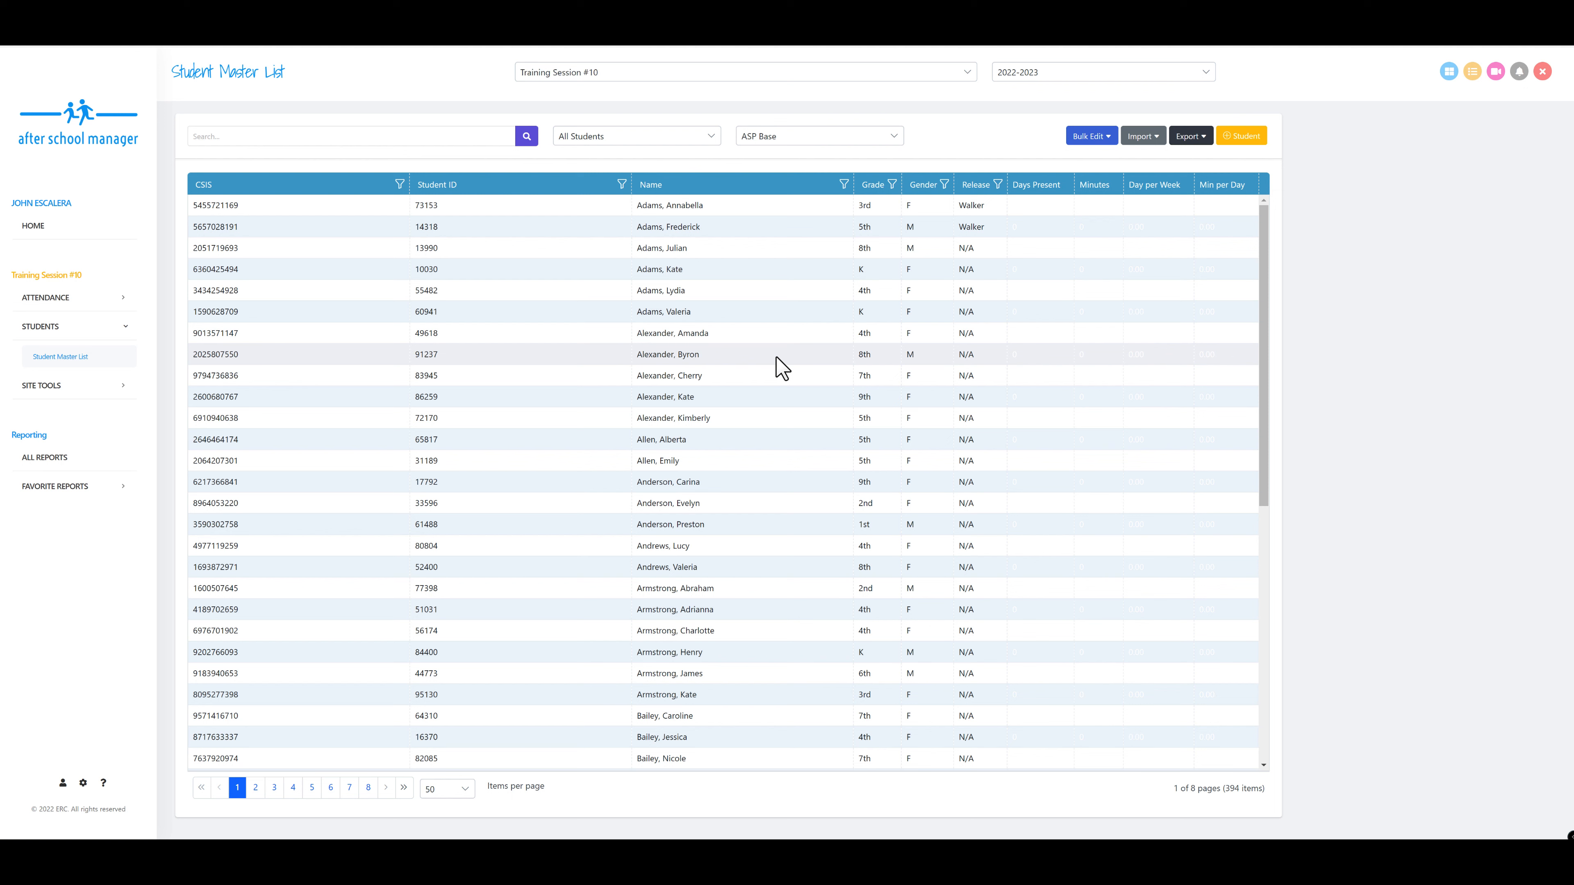
Step: Start a bulk edit of release types and move three N/A students, one in 7th grade and two in 5th, to Pickup
click(1093, 148)
click(1097, 161)
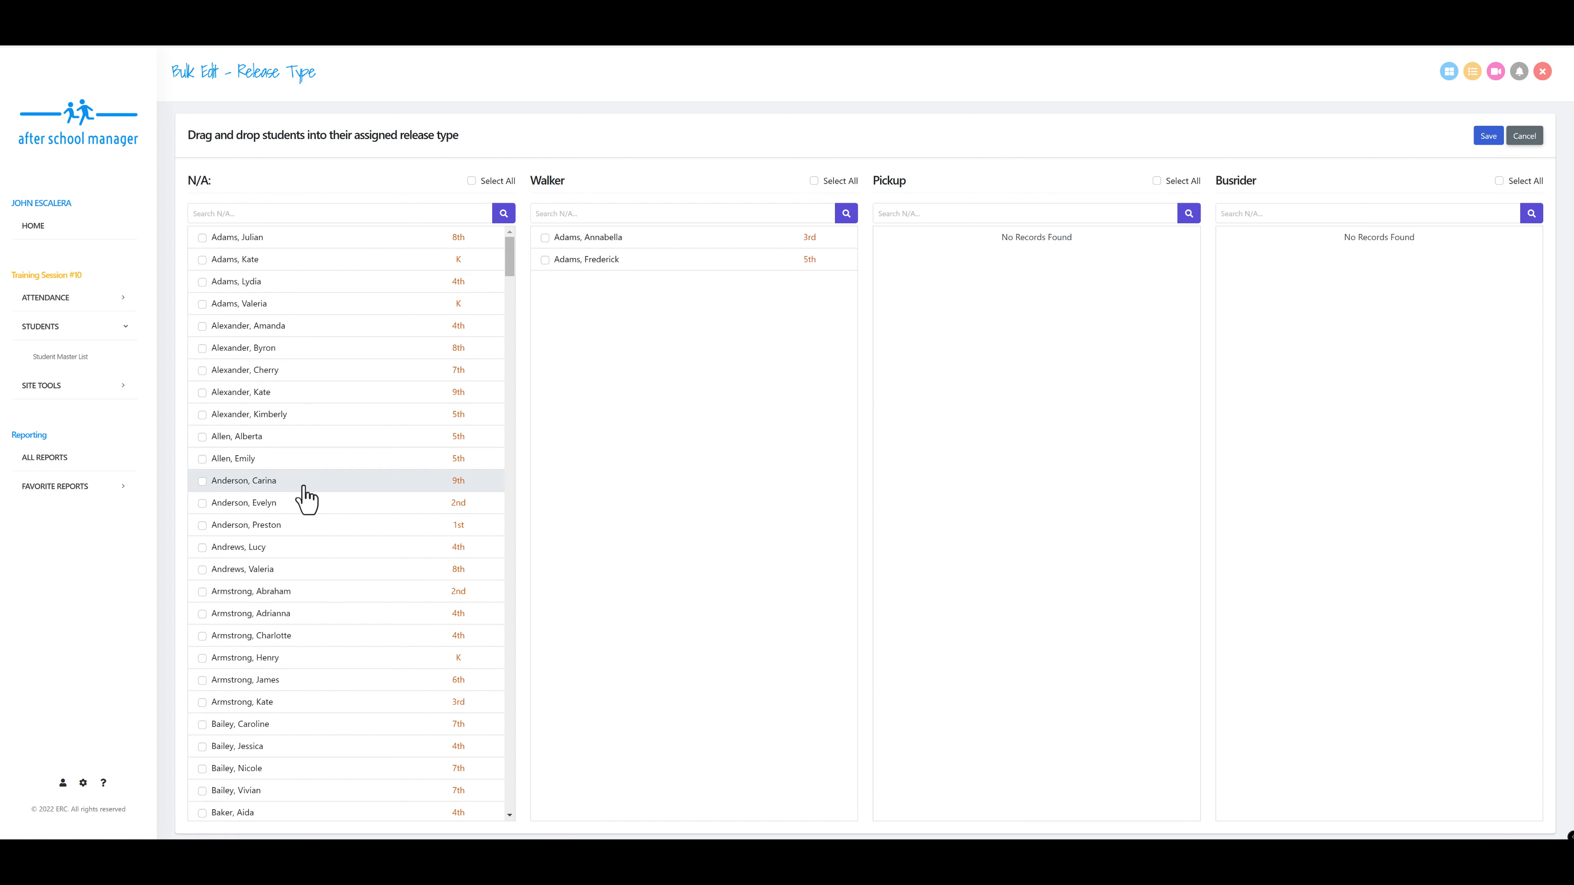
double_click(901, 180)
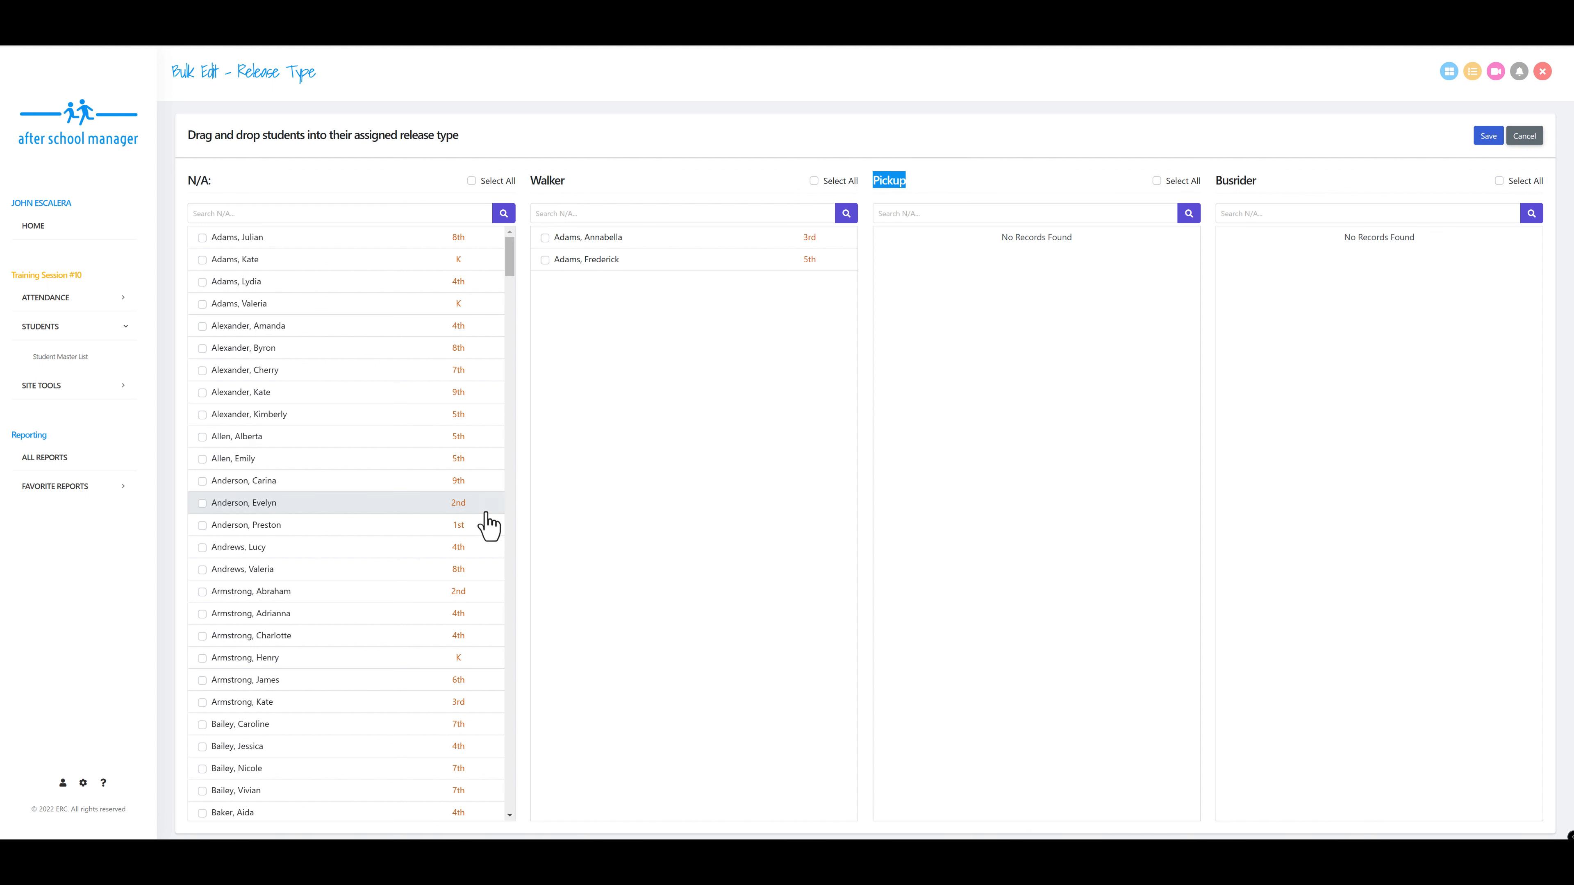
click(284, 371)
click(267, 412)
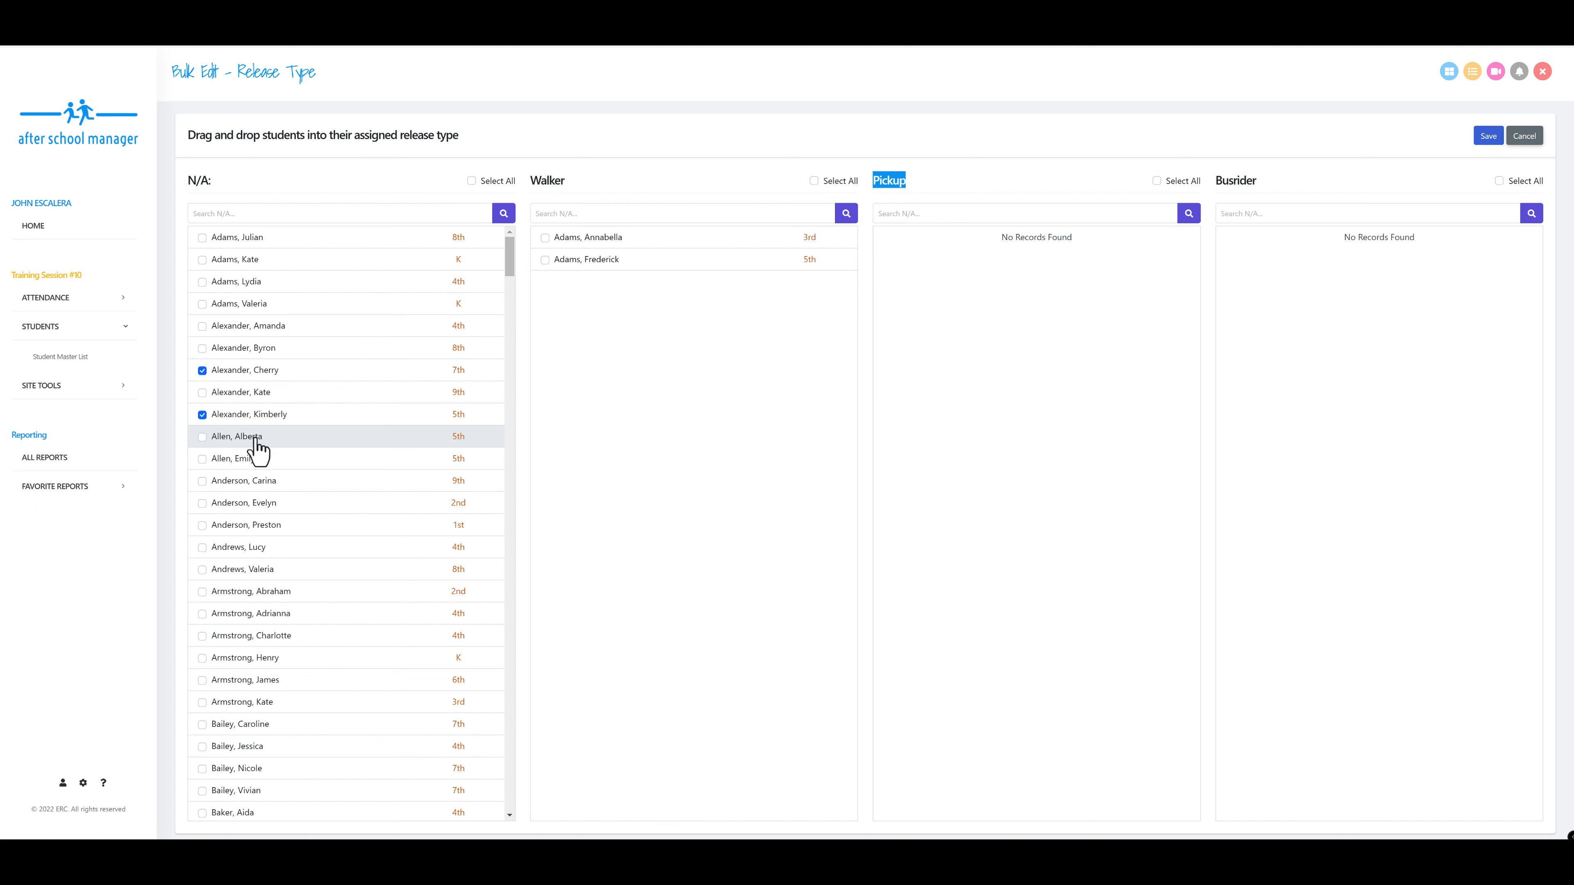
click(254, 438)
drag(253, 375, 1067, 391)
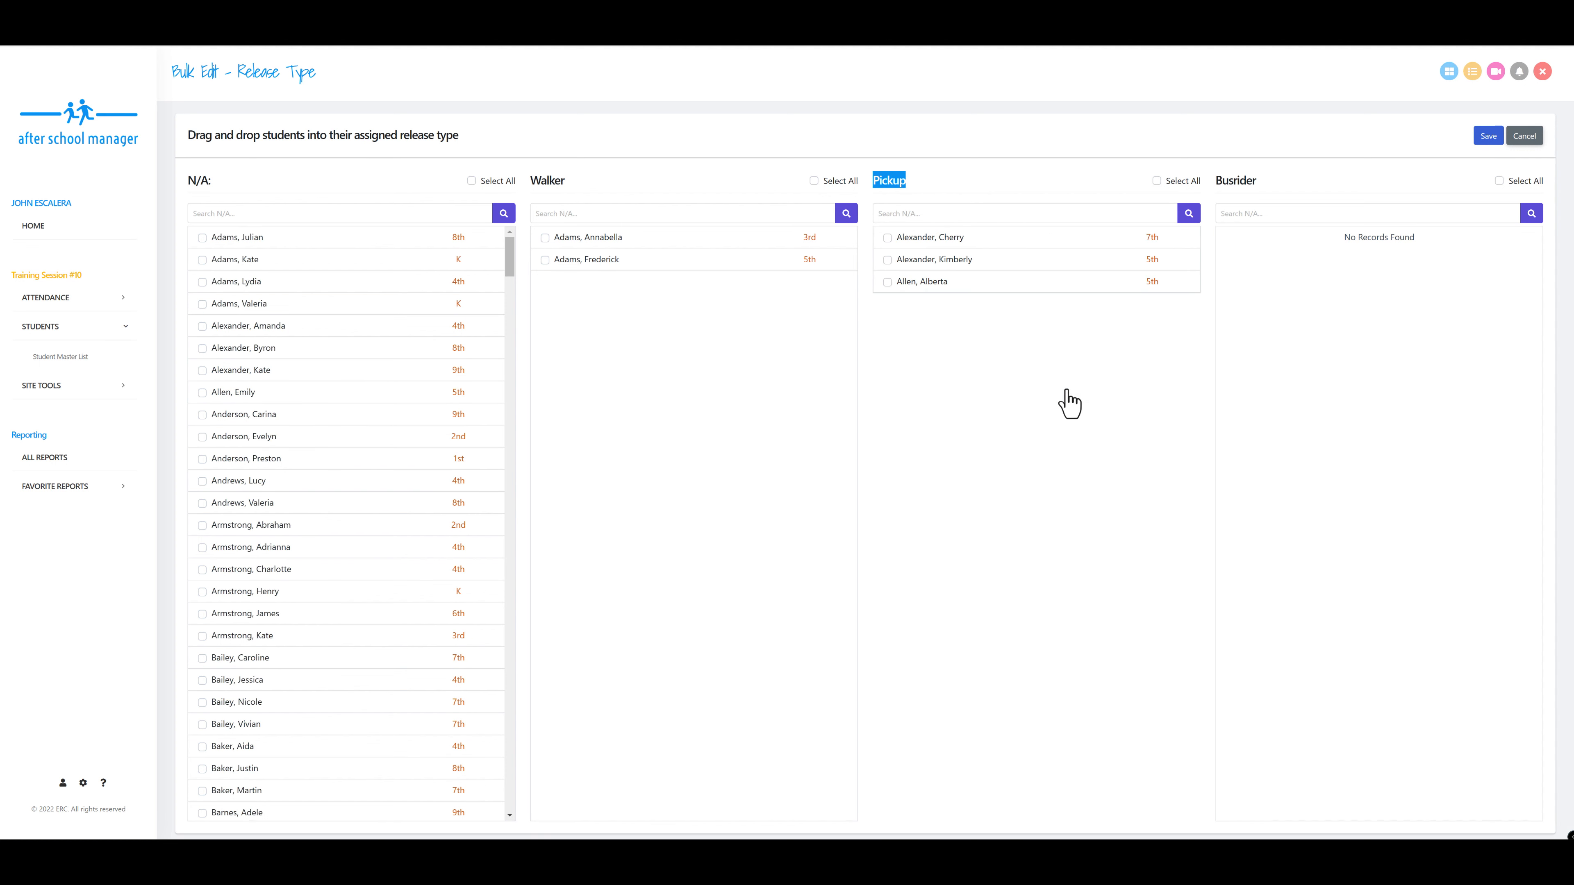
Step: Move four N/A students, one 4th grader, one 8th grader and two 9th graders, to the Busrider release type
click(298, 397)
click(290, 460)
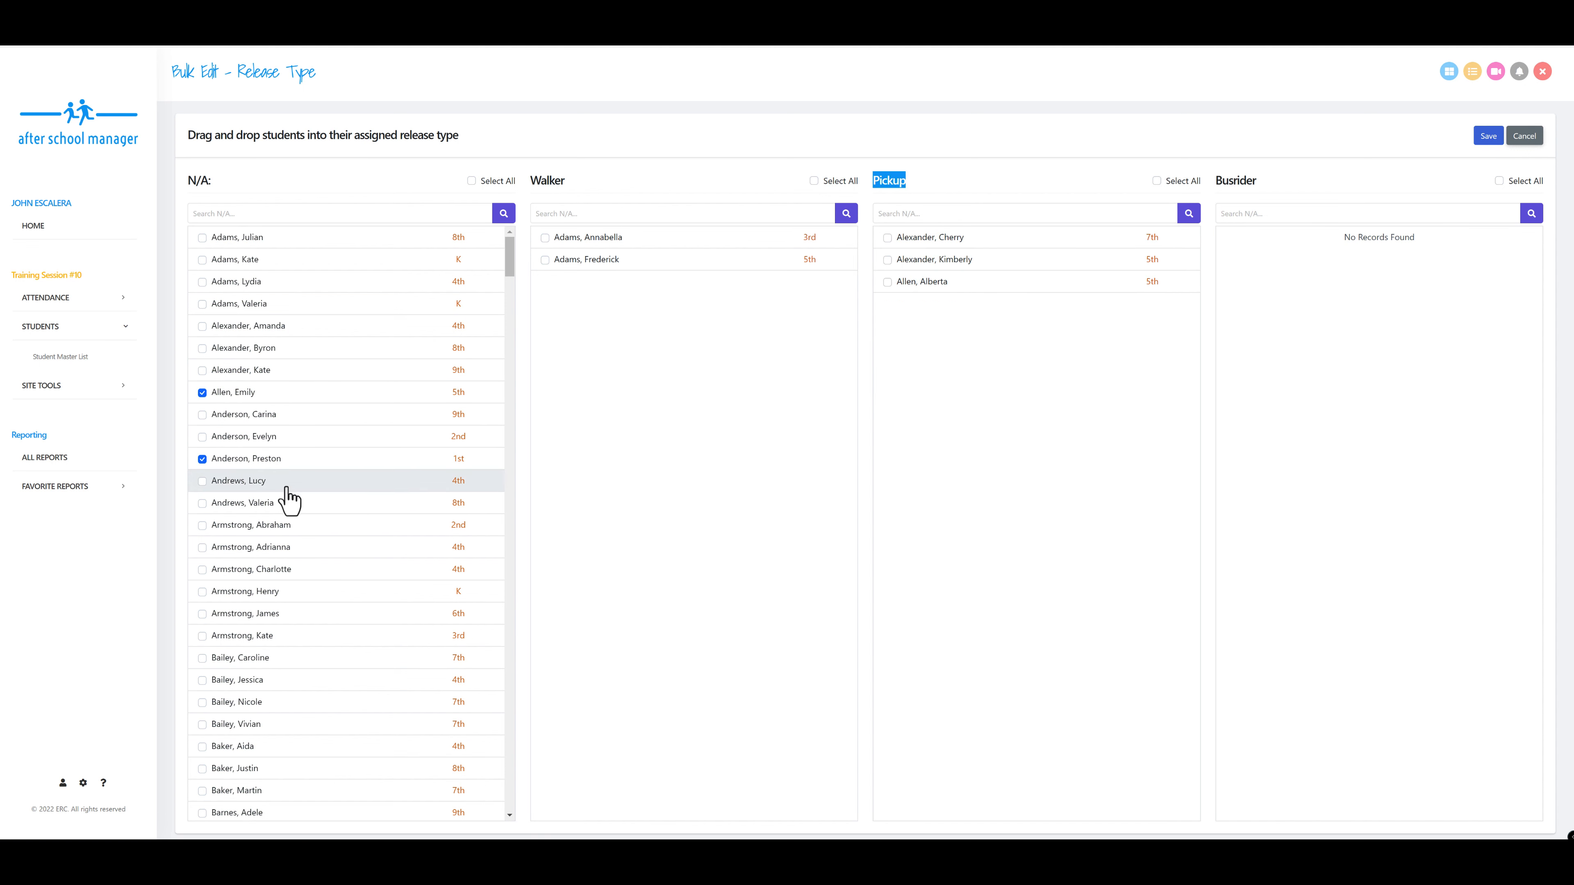
click(286, 482)
click(288, 371)
drag(285, 350, 1328, 415)
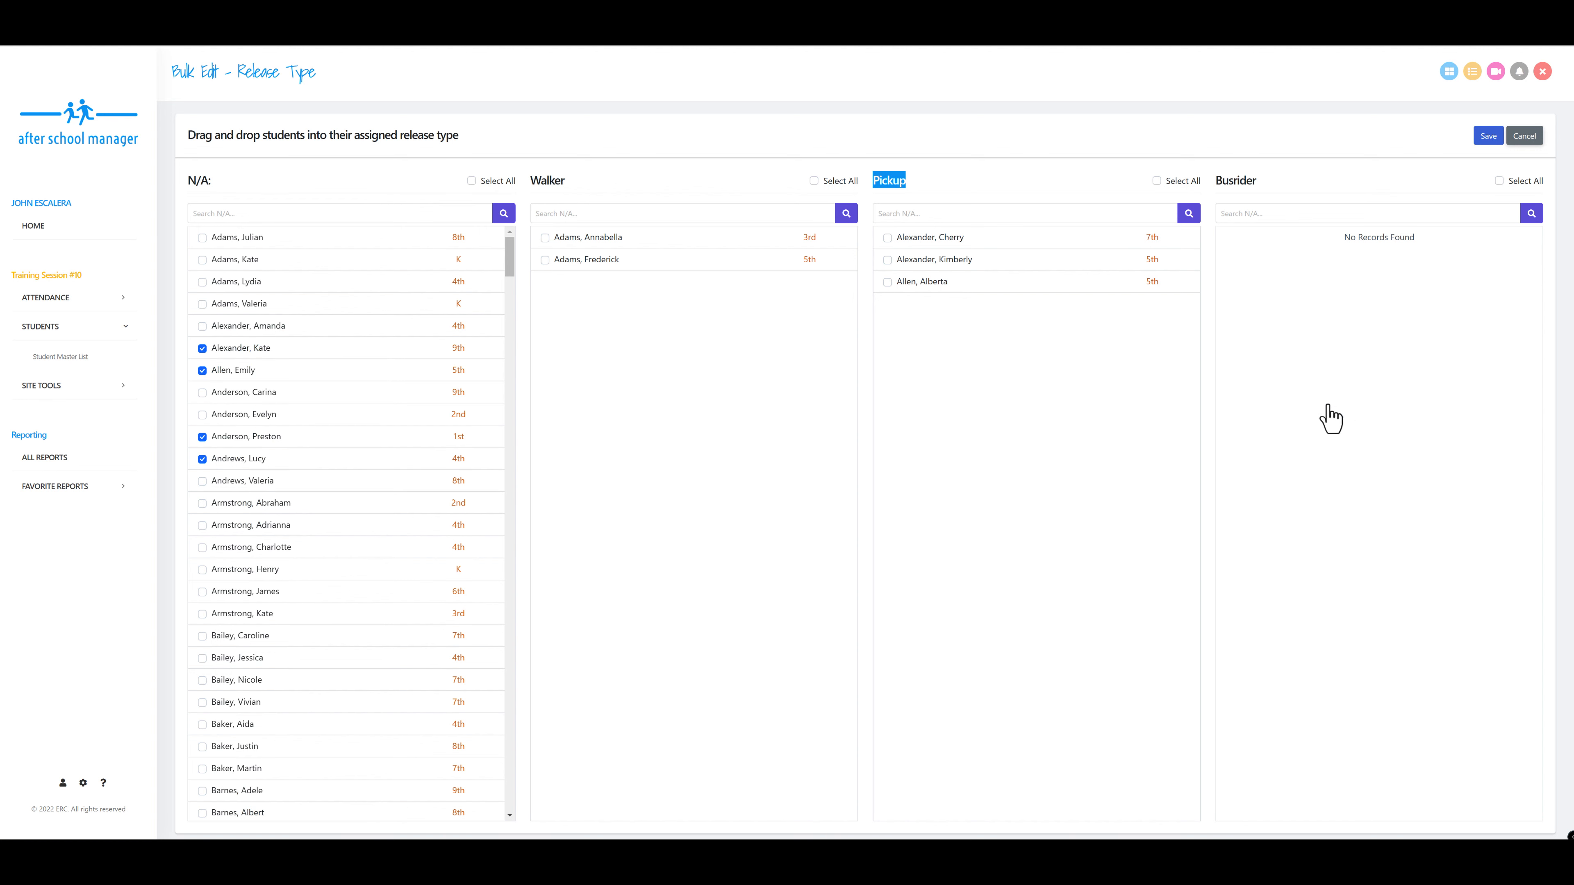
click(221, 391)
click(234, 347)
click(238, 326)
drag(238, 328, 1339, 376)
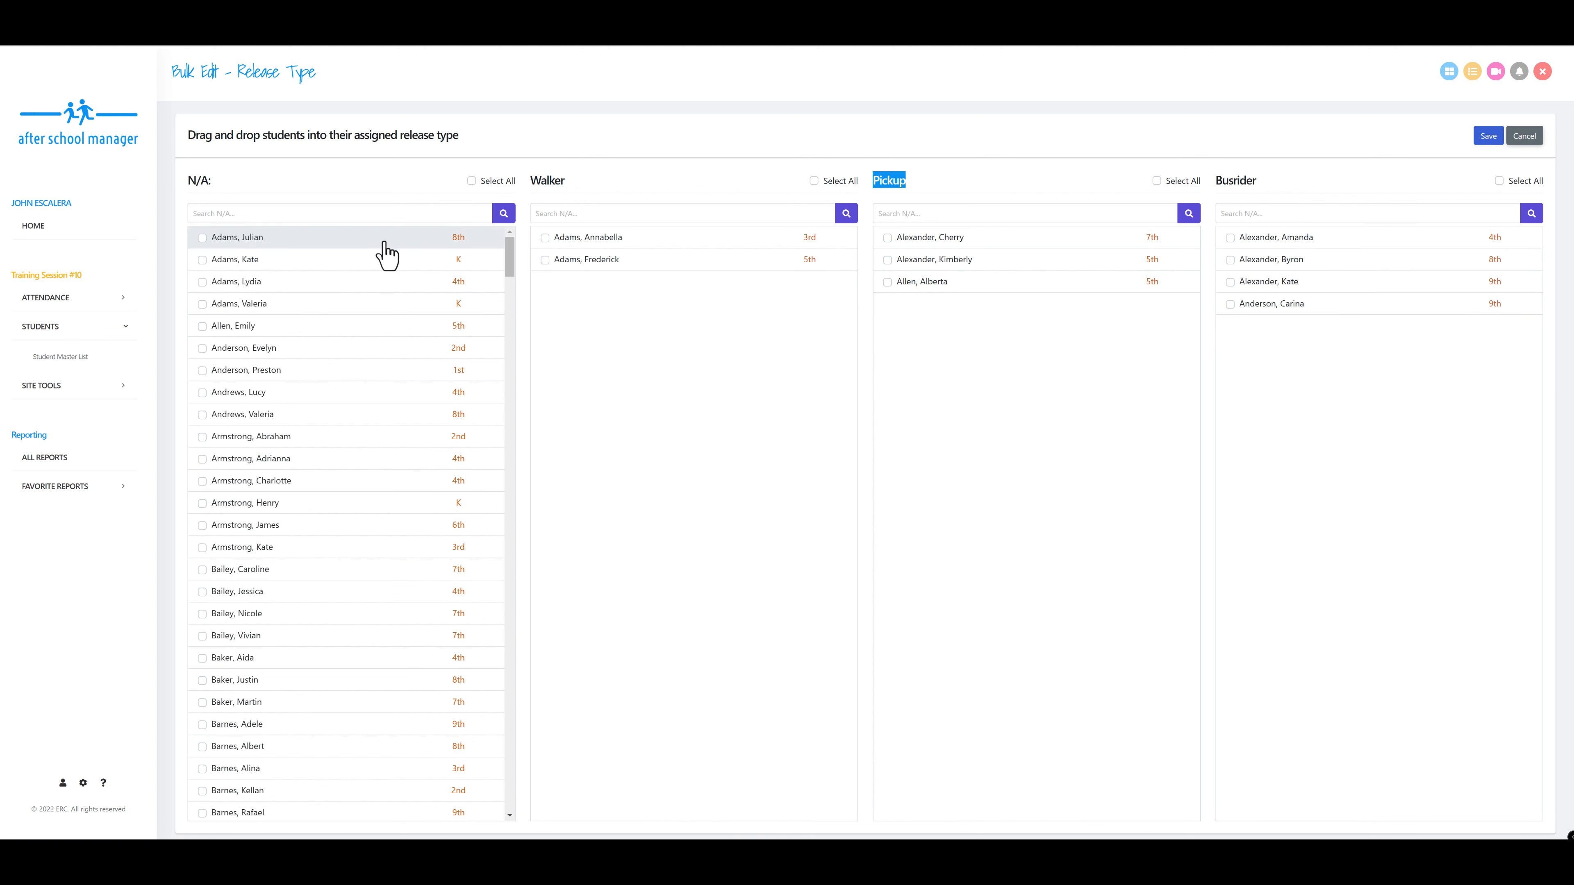
Step: Search the N/A students for "kinder" and move all matching students to the Pickup release type
click(386, 217)
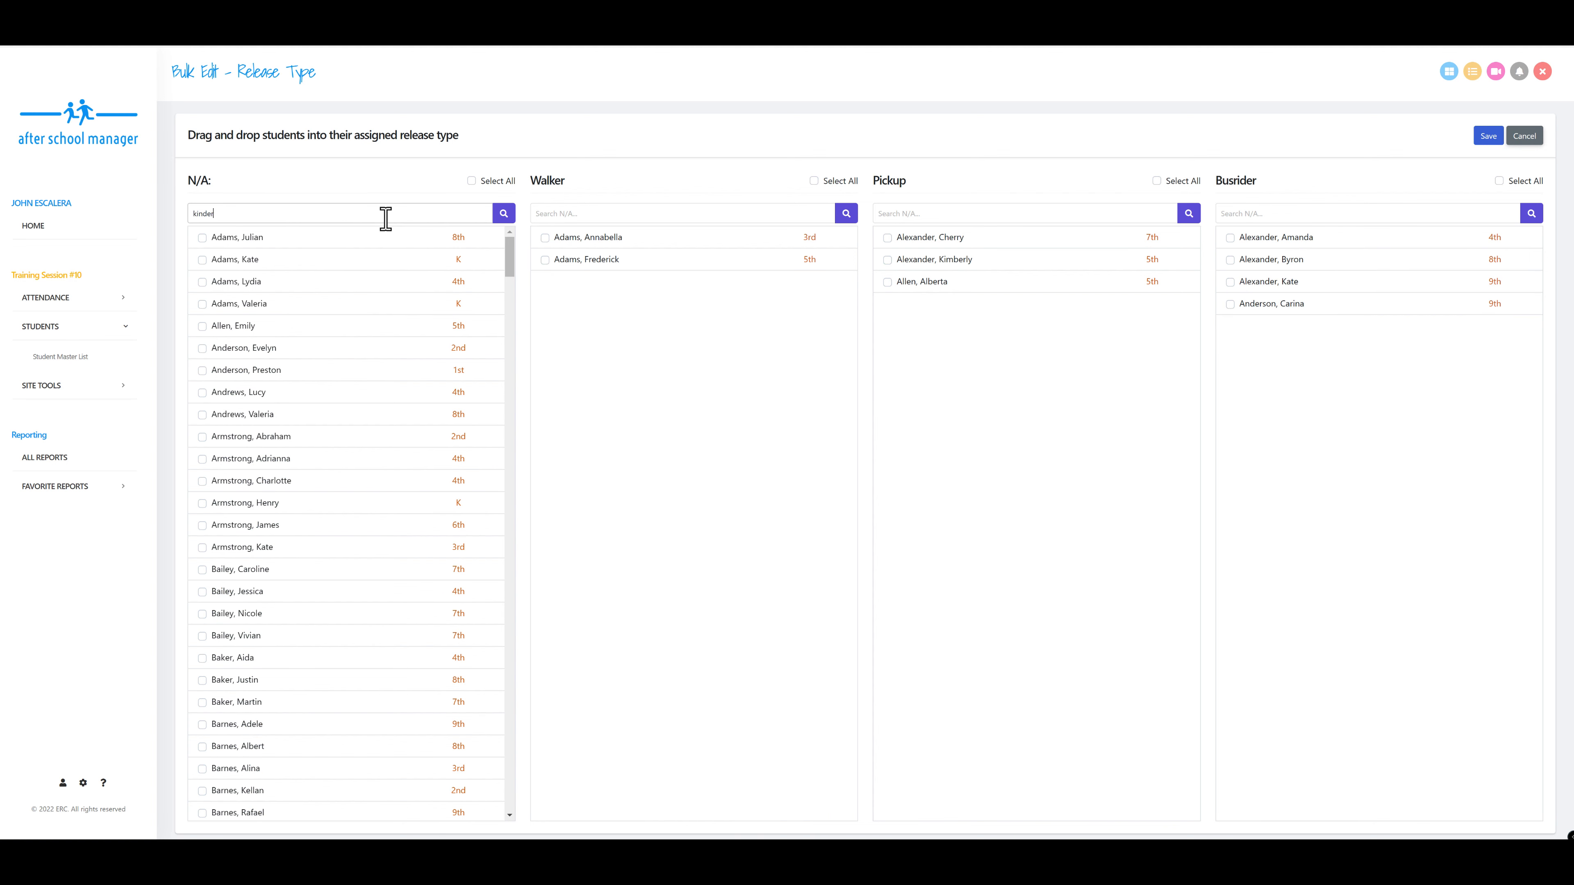
text(kinder)
key(Return)
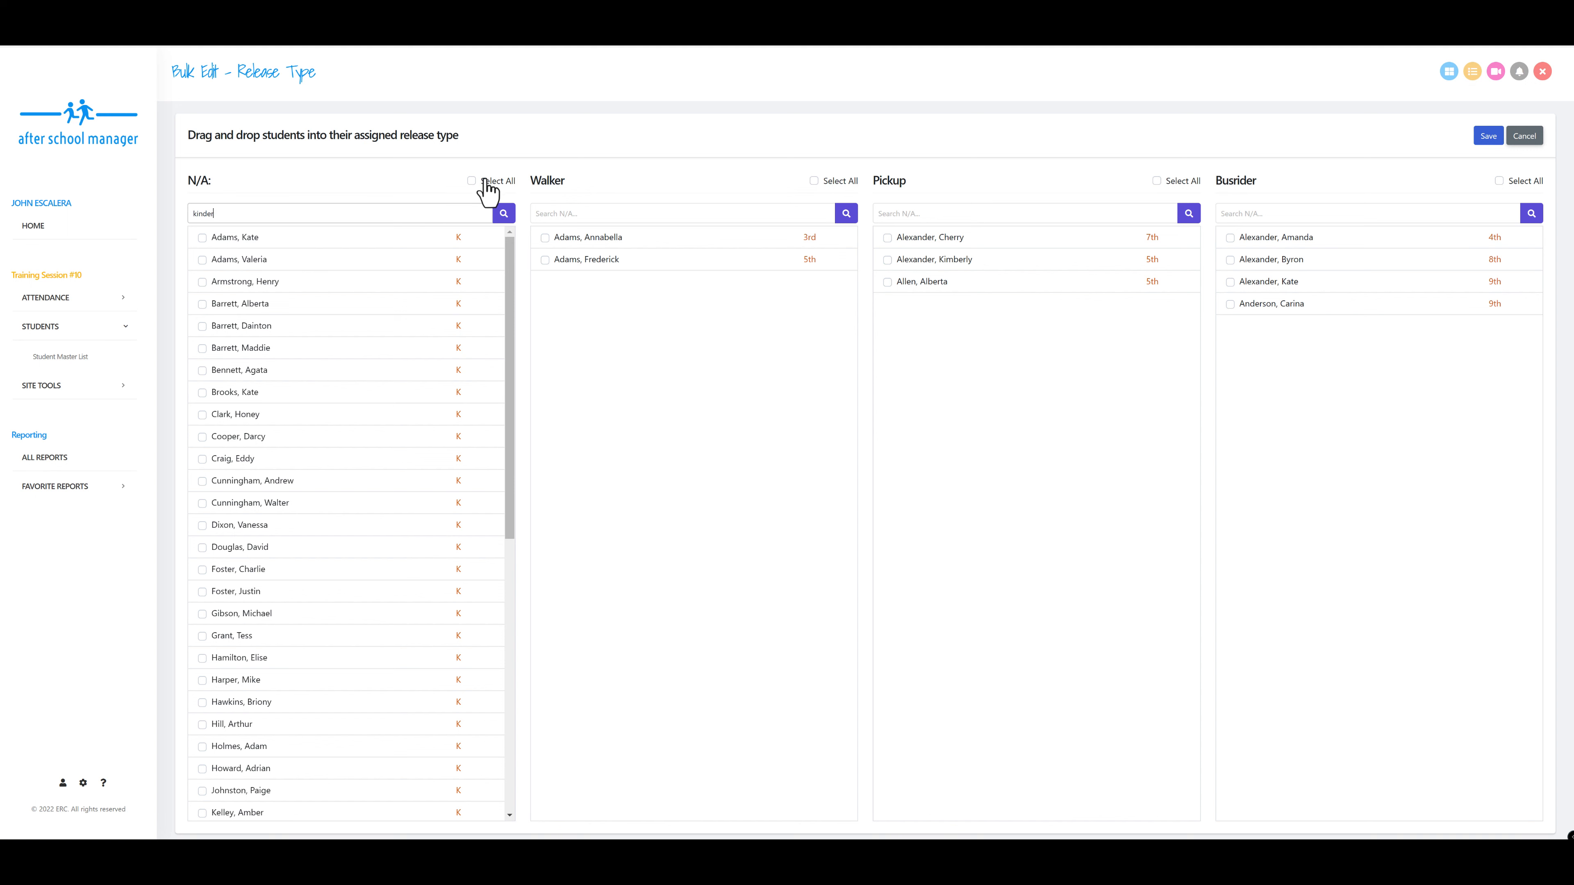
click(471, 180)
drag(317, 365, 1014, 485)
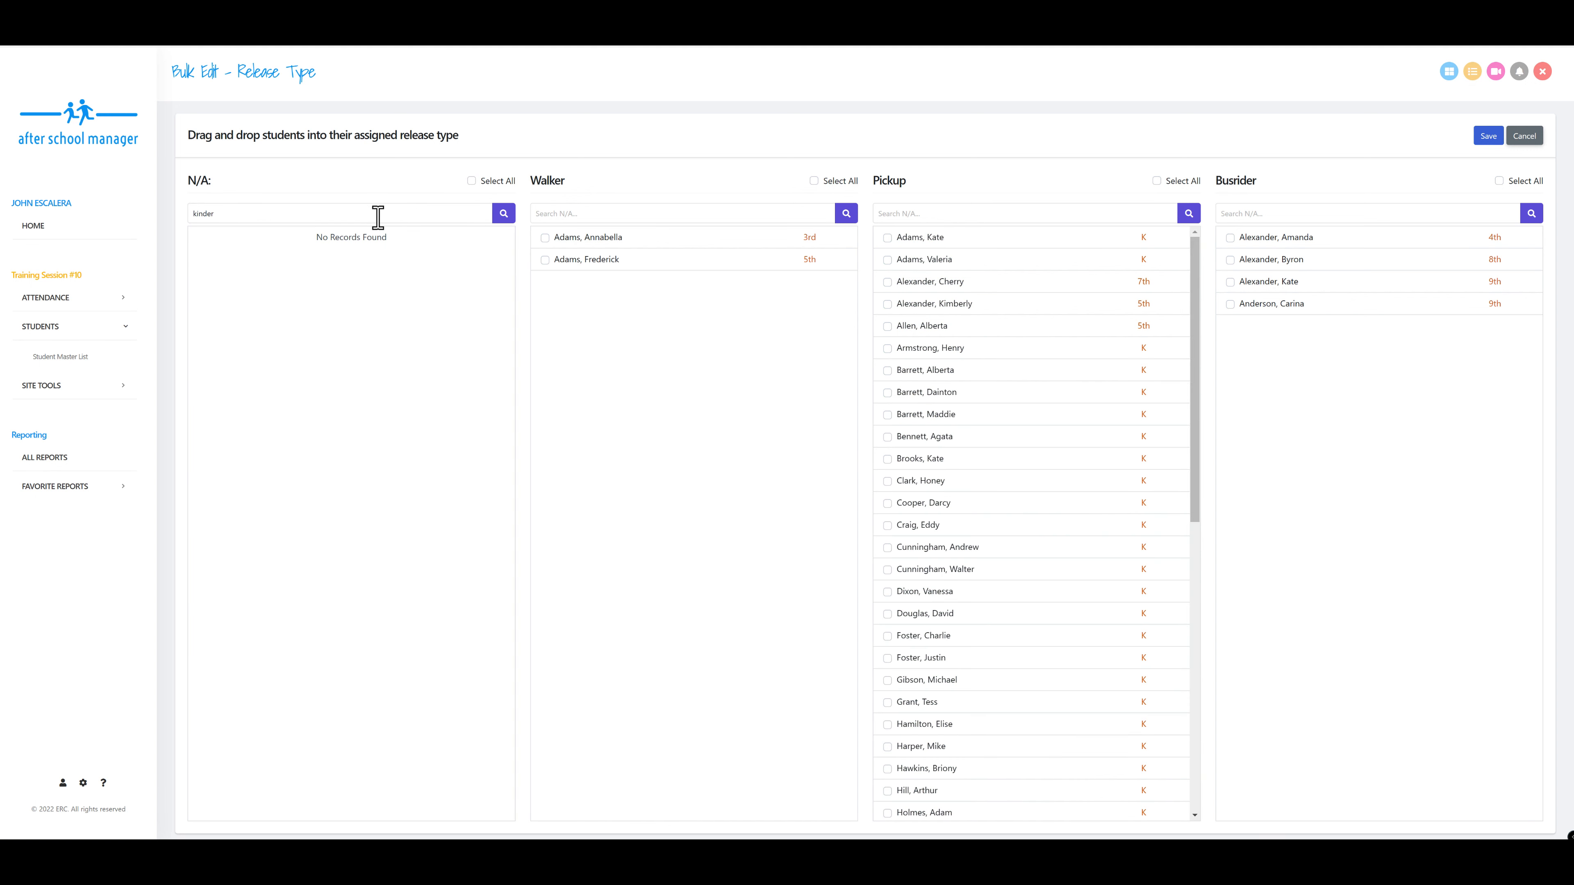
Step: Move four N/A students from grades 1st, 4th, 5th and 6th to Walker and save the bulk edit
click(304, 348)
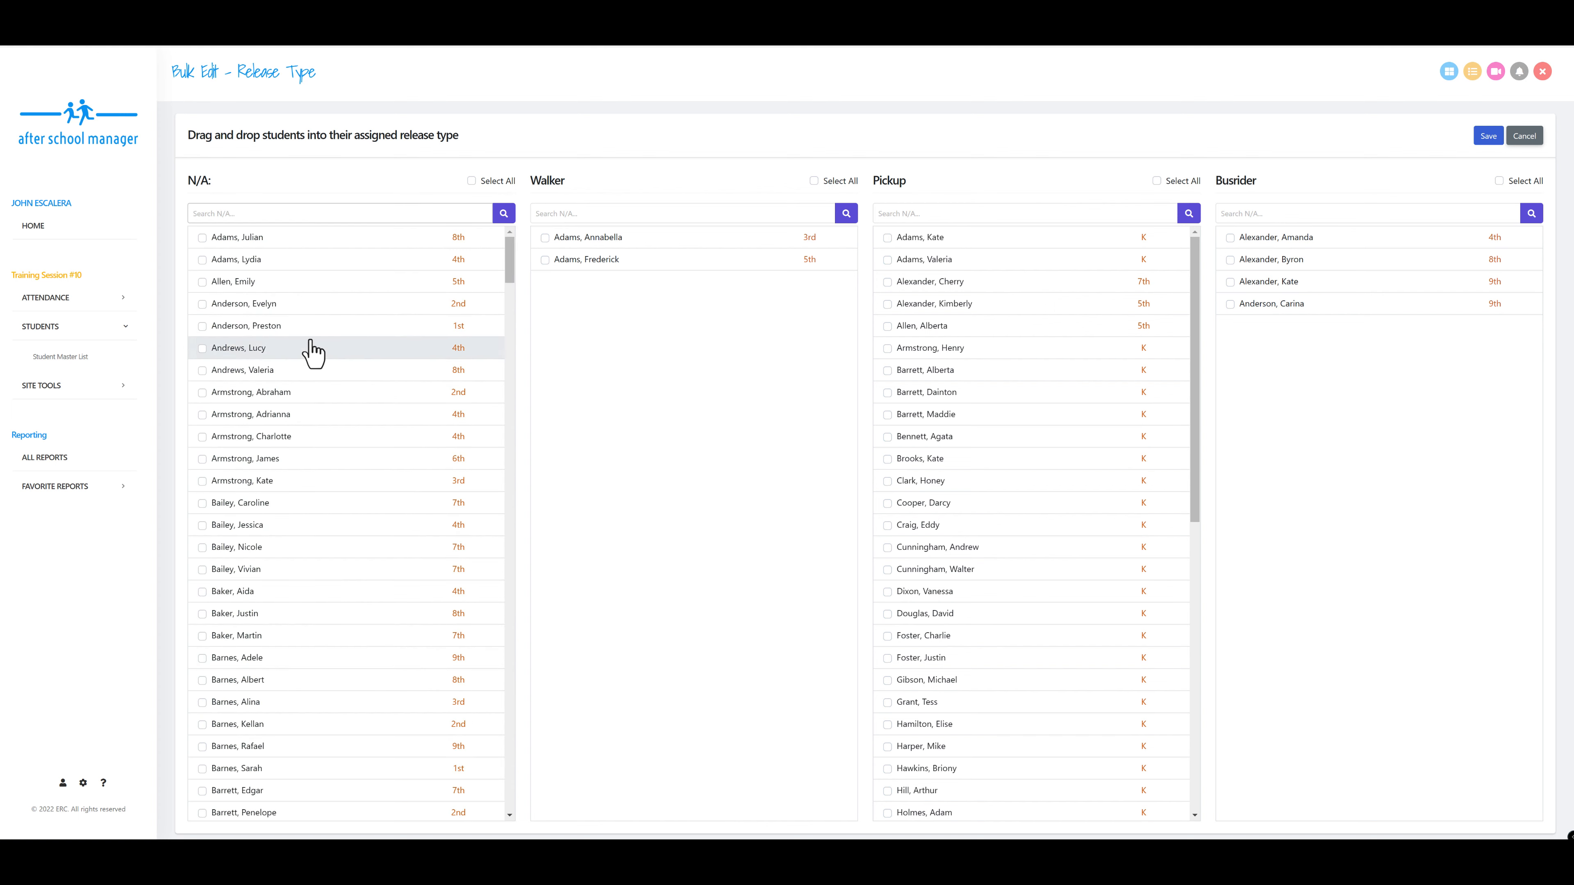
click(303, 459)
click(294, 328)
click(289, 286)
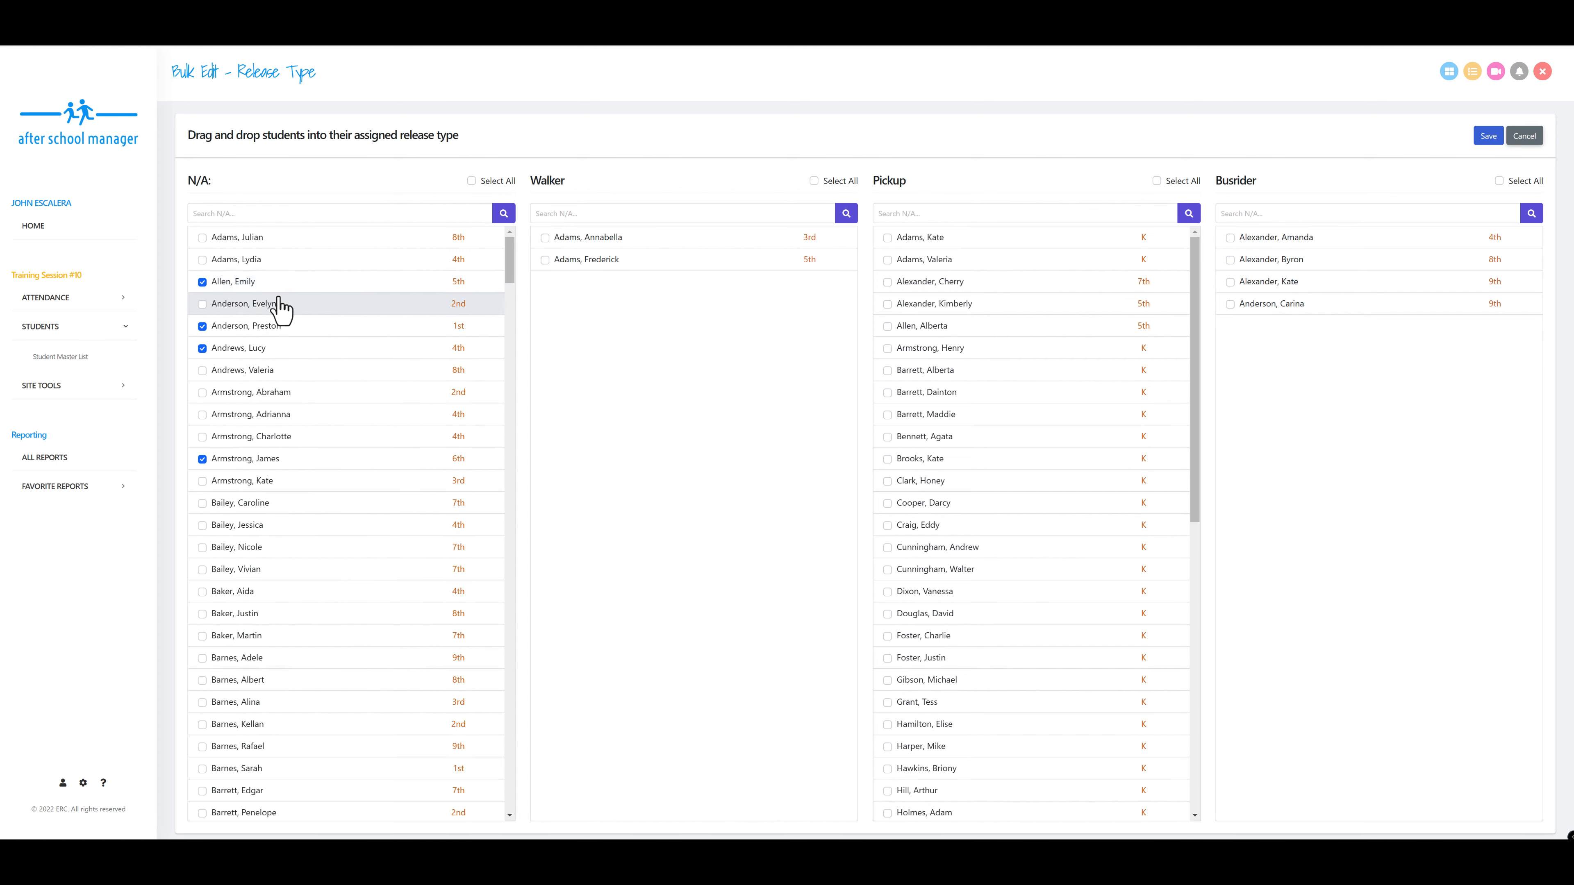
drag(289, 287, 681, 380)
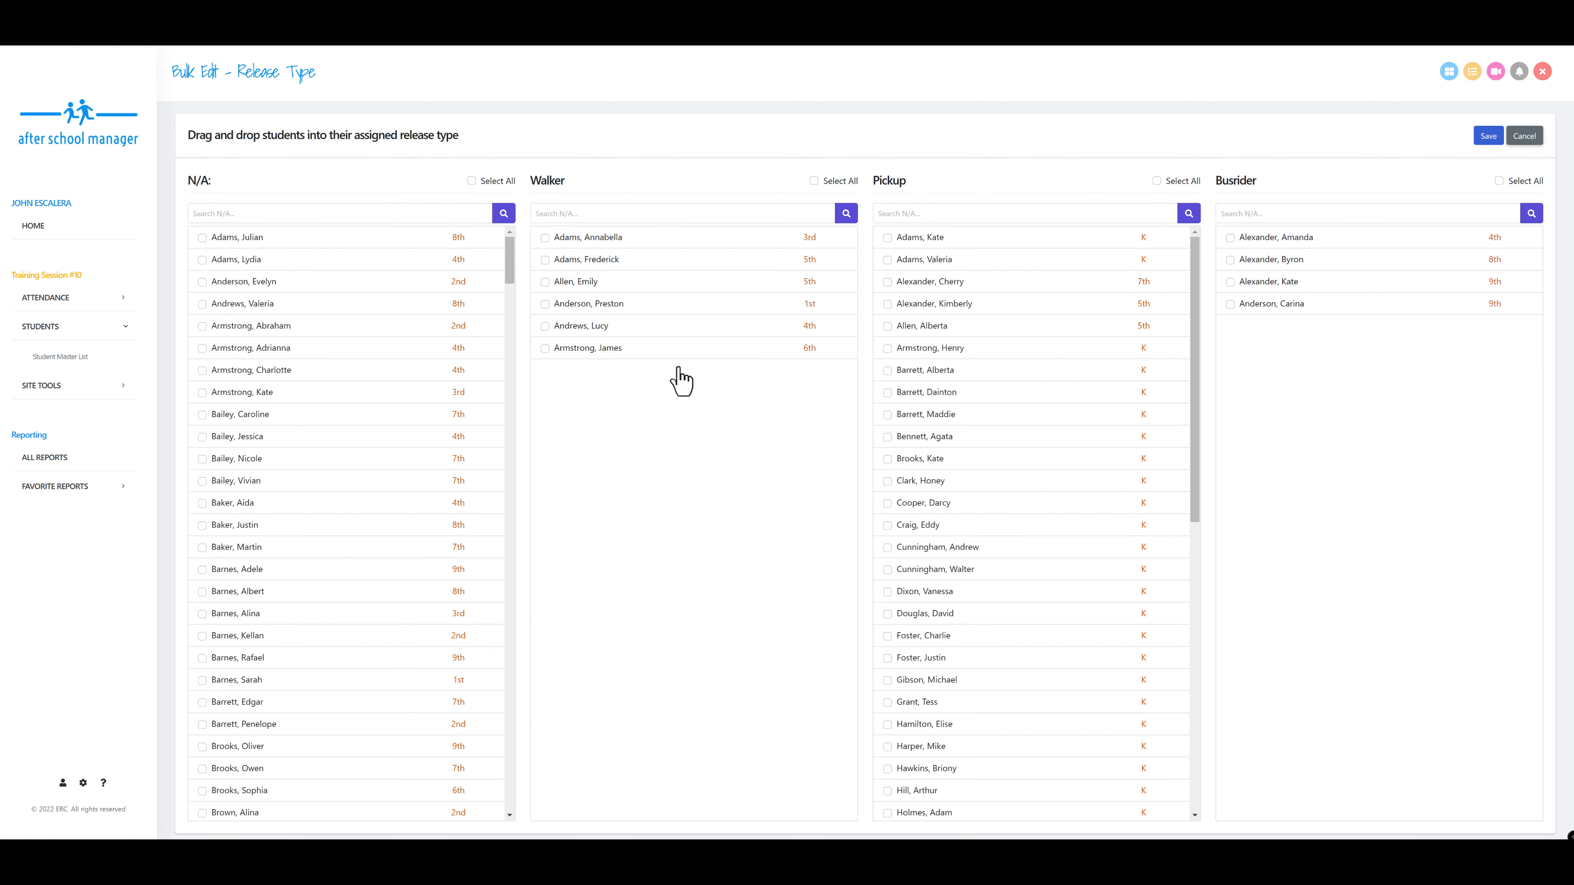
click(1488, 137)
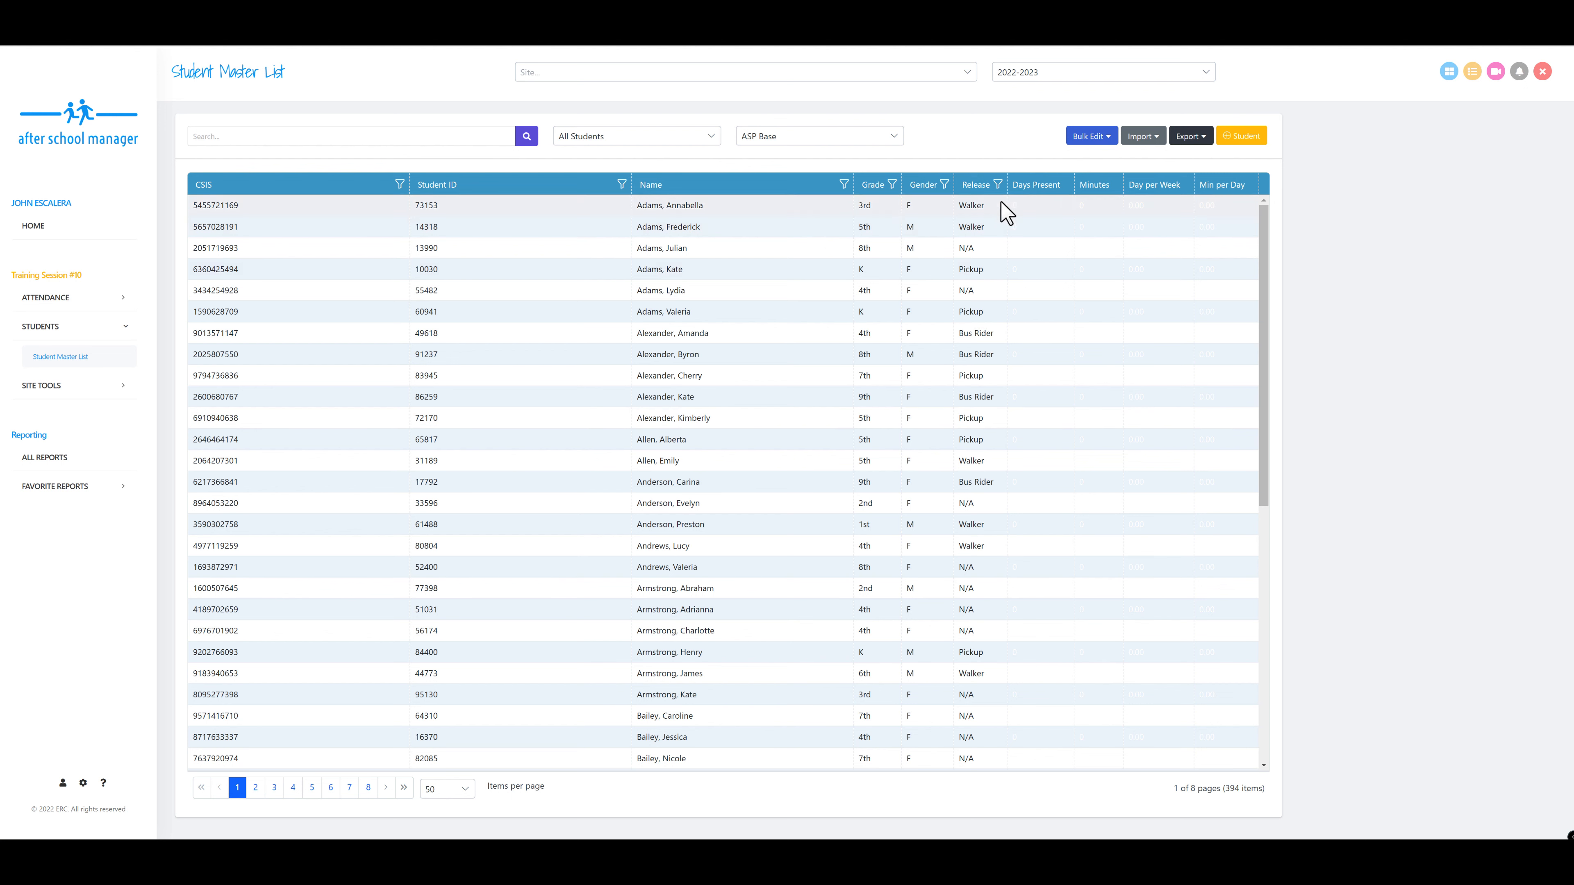
Step: Filter the student list to show only students with release type Walker
click(997, 185)
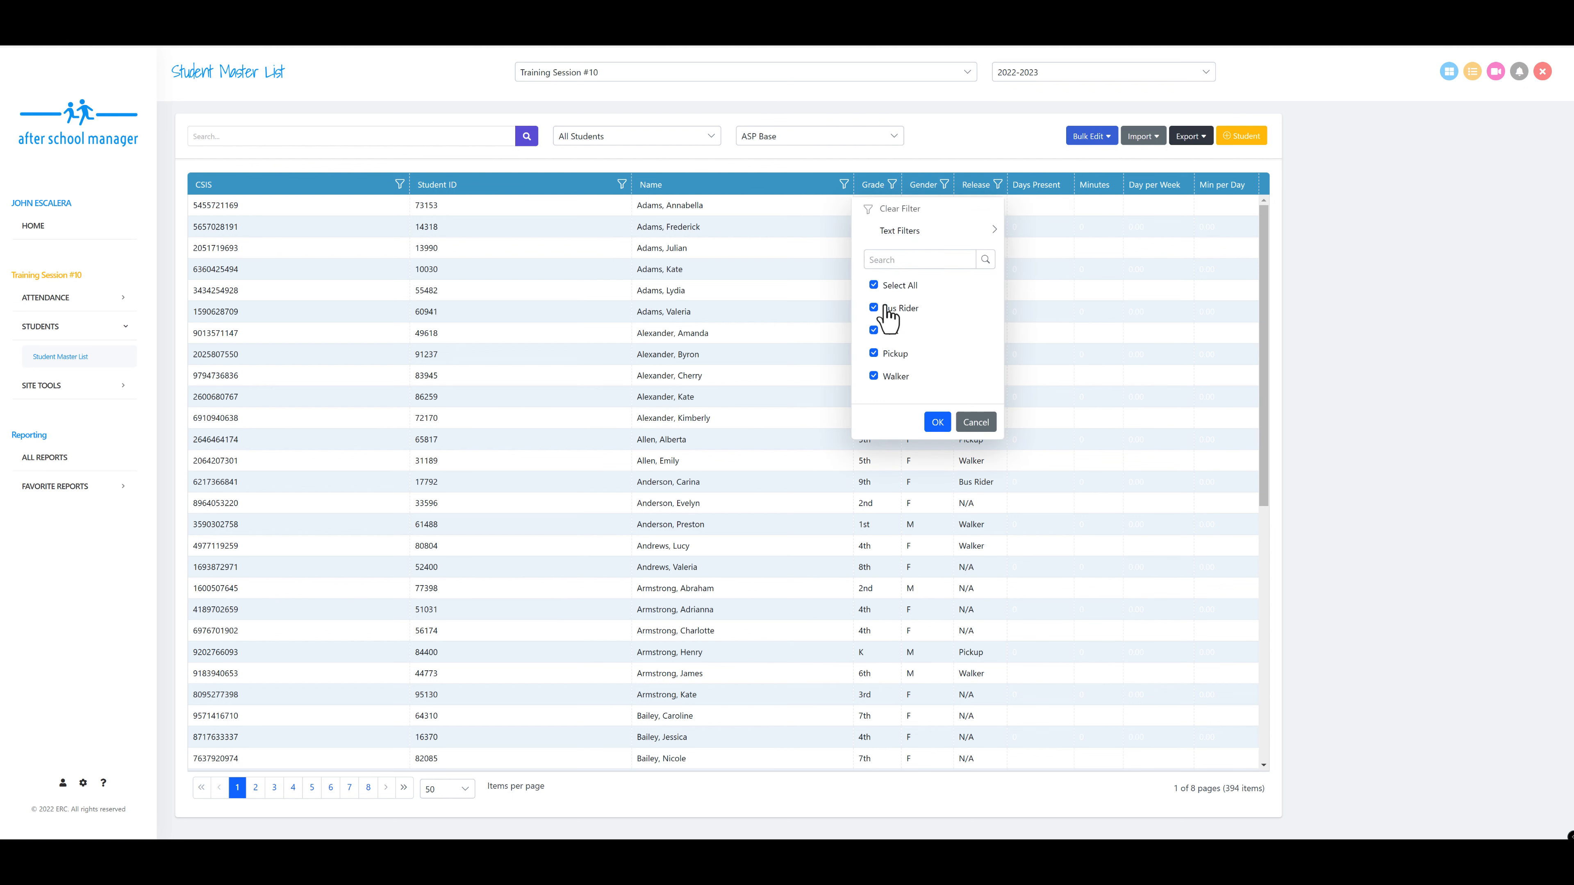
click(874, 286)
click(874, 377)
click(937, 422)
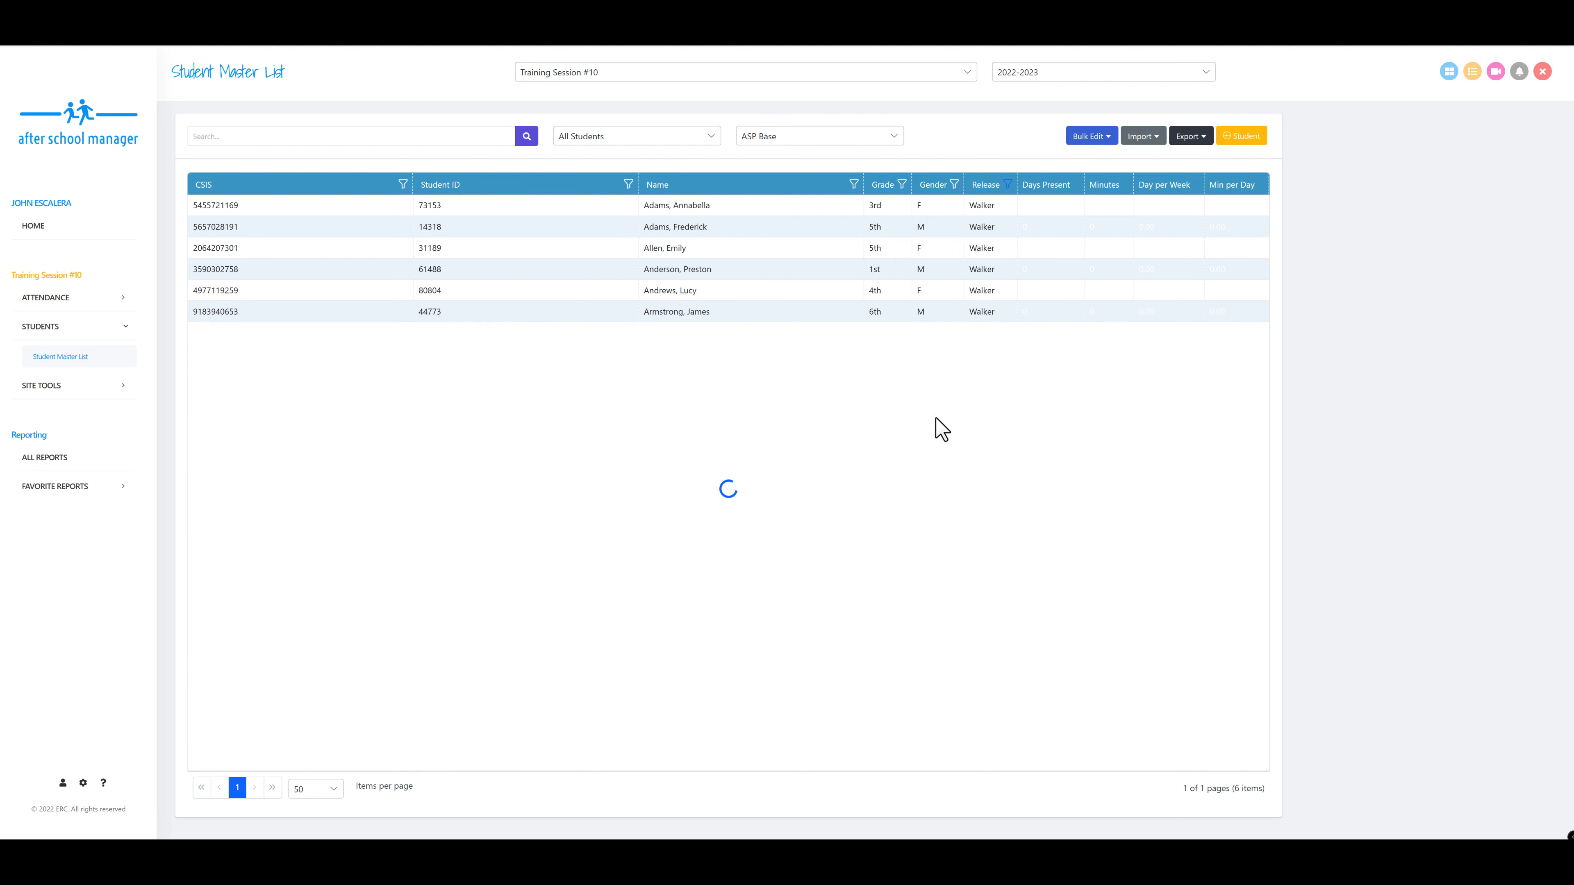
Step: Switch the release type filter from Walker to Bus Rider and view the available export formats
click(1007, 184)
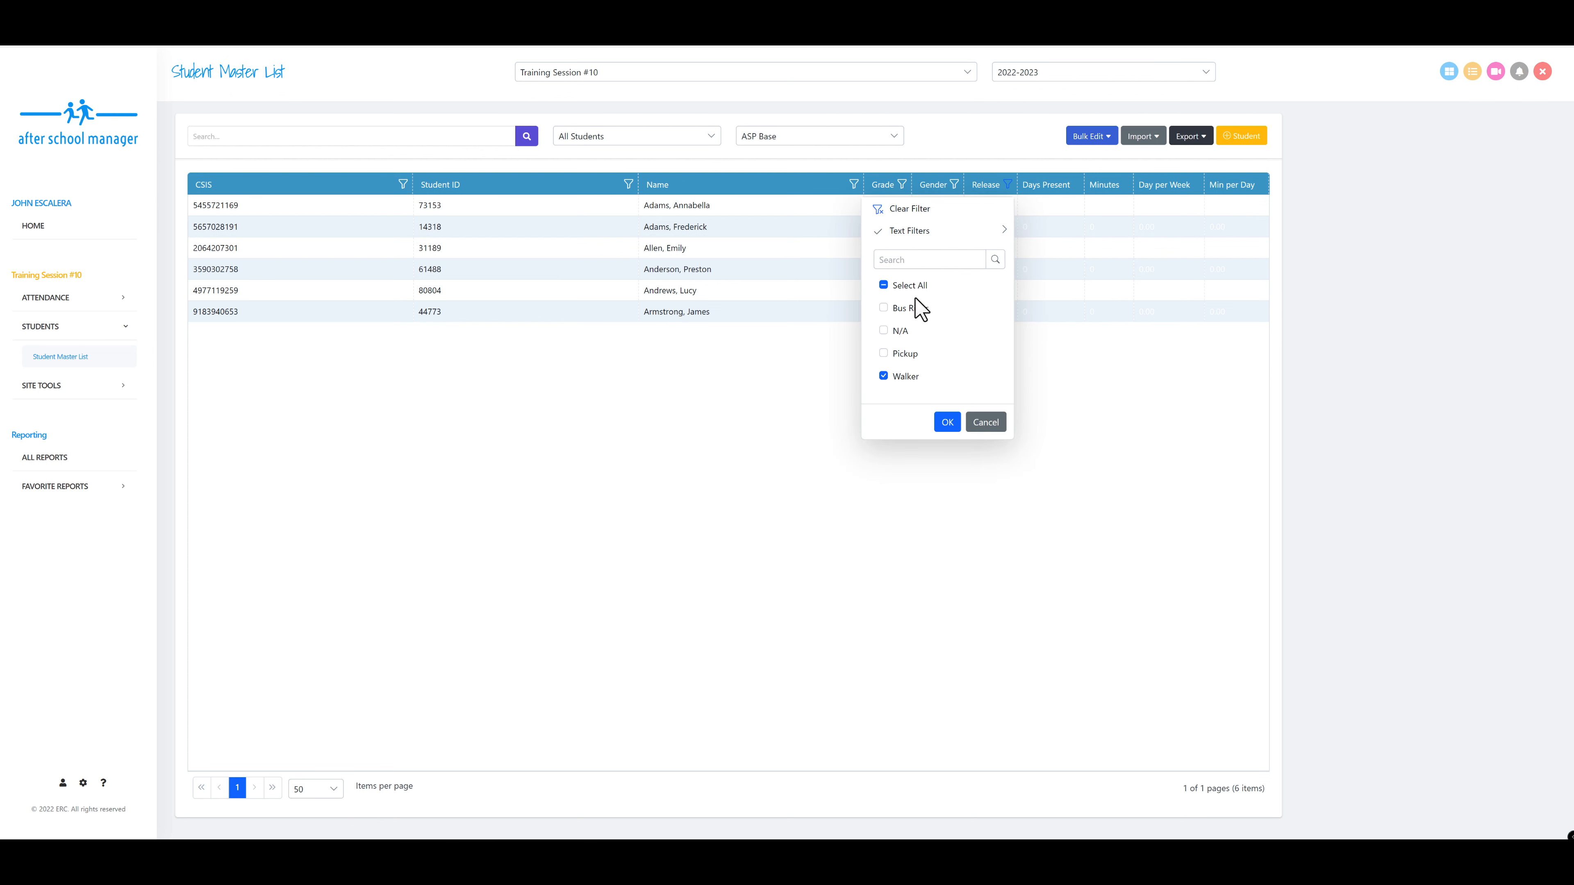
click(904, 309)
click(899, 376)
click(947, 423)
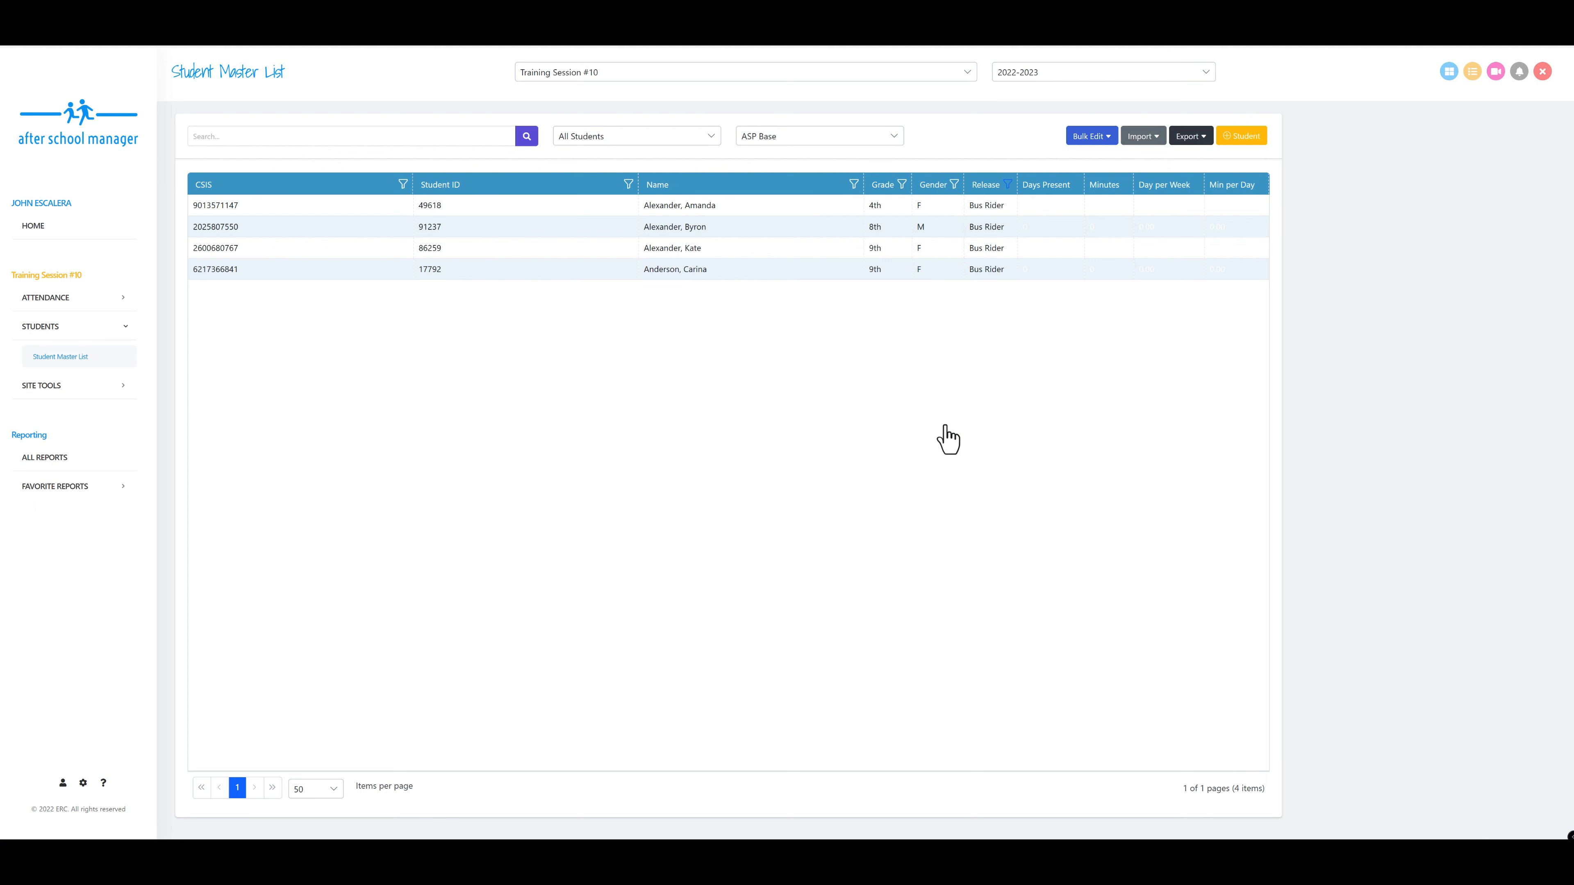
click(1191, 140)
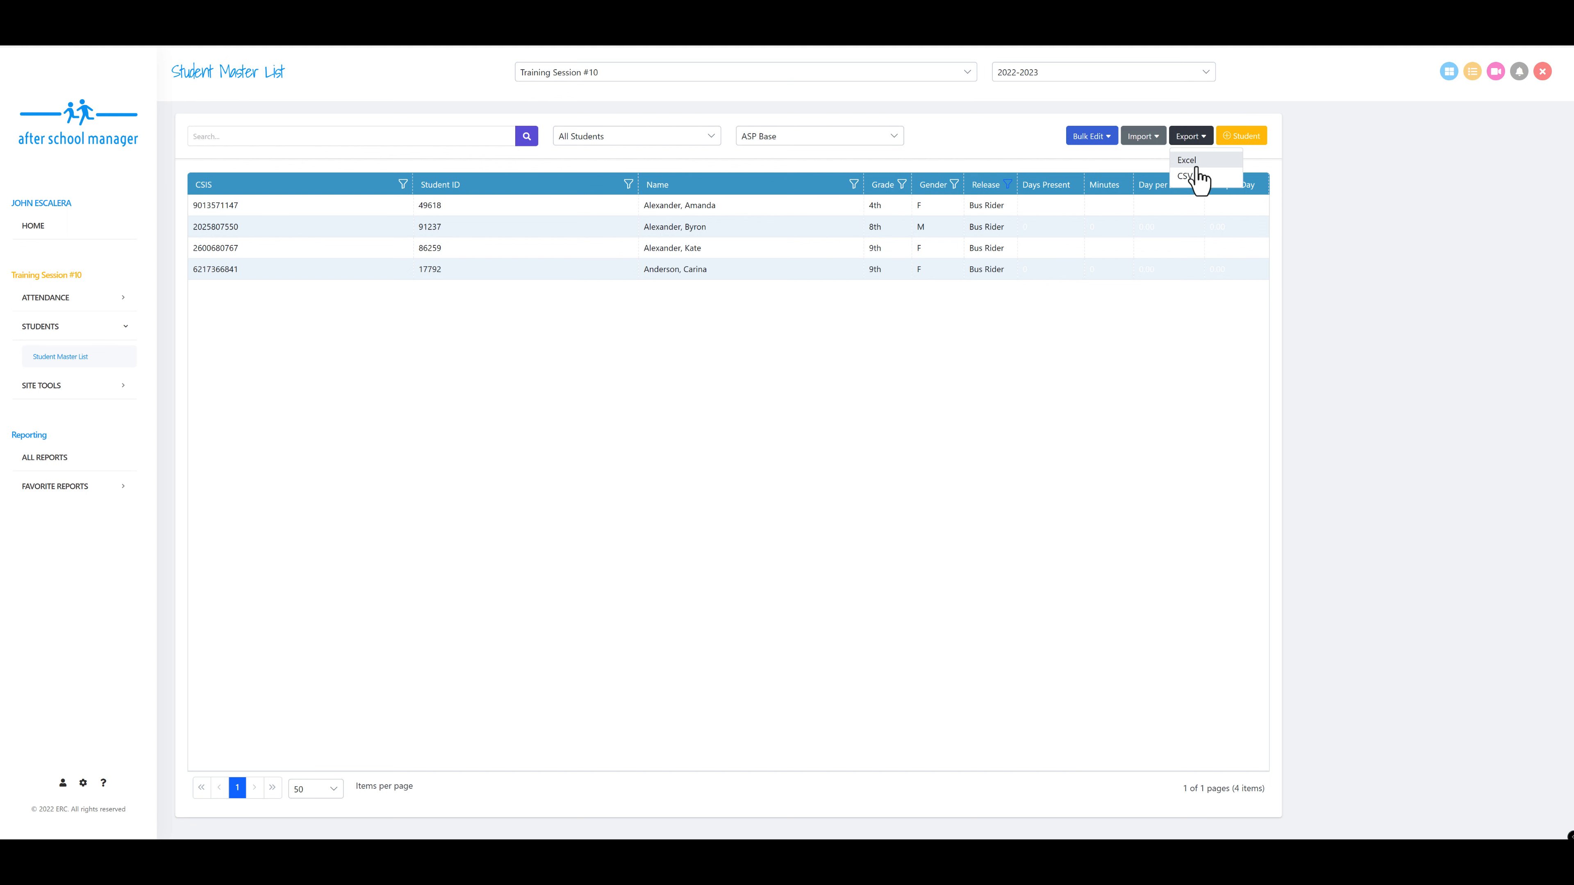
Step: Clear the release type filter so the list covers all students
click(1005, 186)
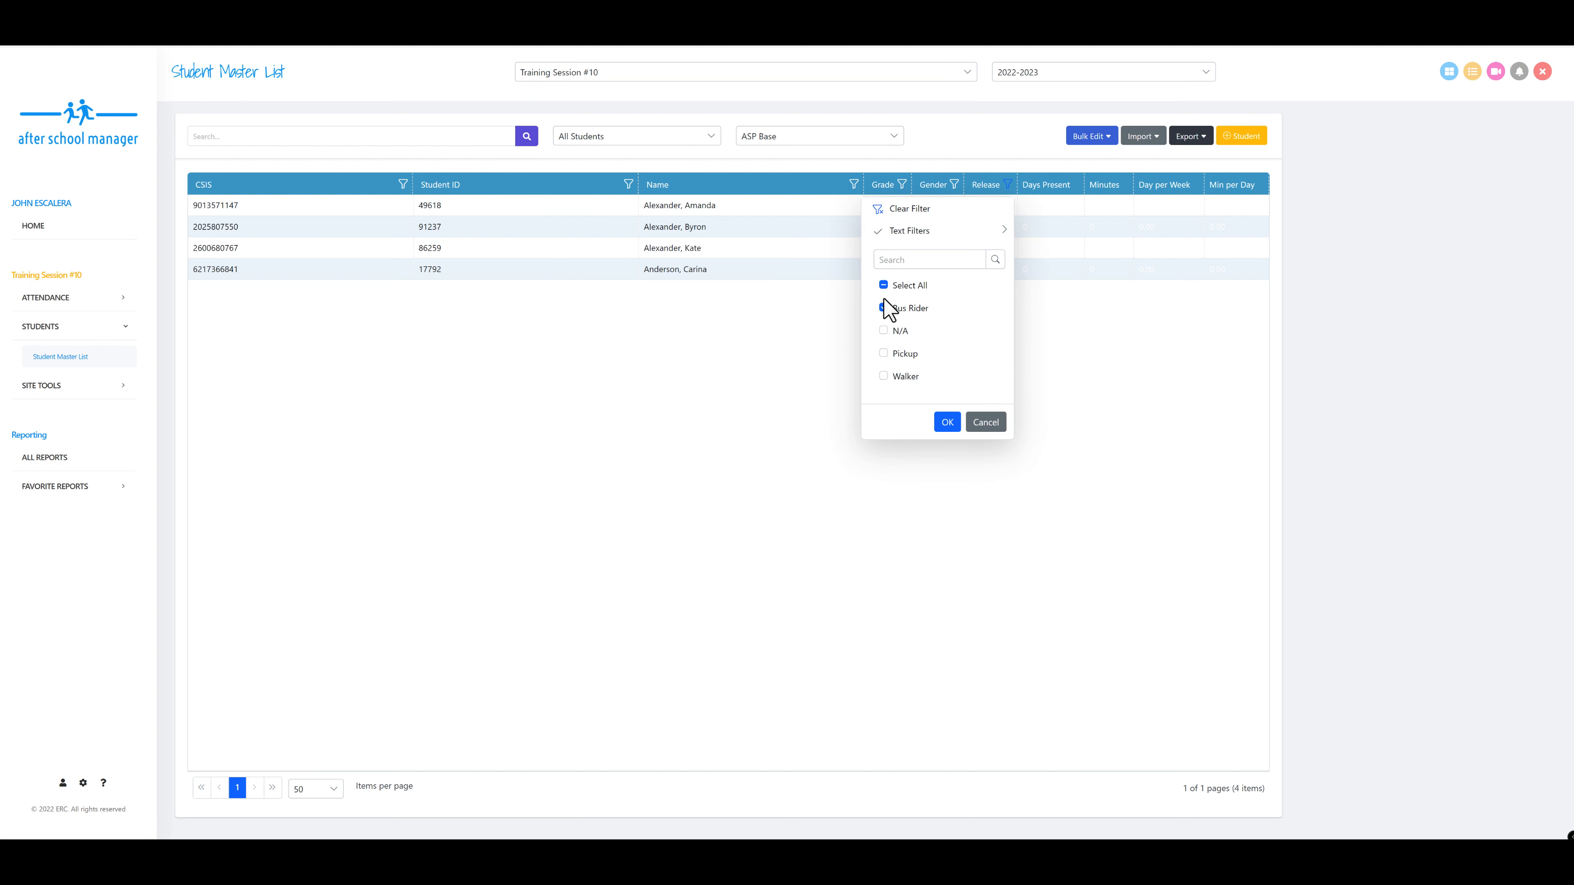
click(885, 308)
click(926, 209)
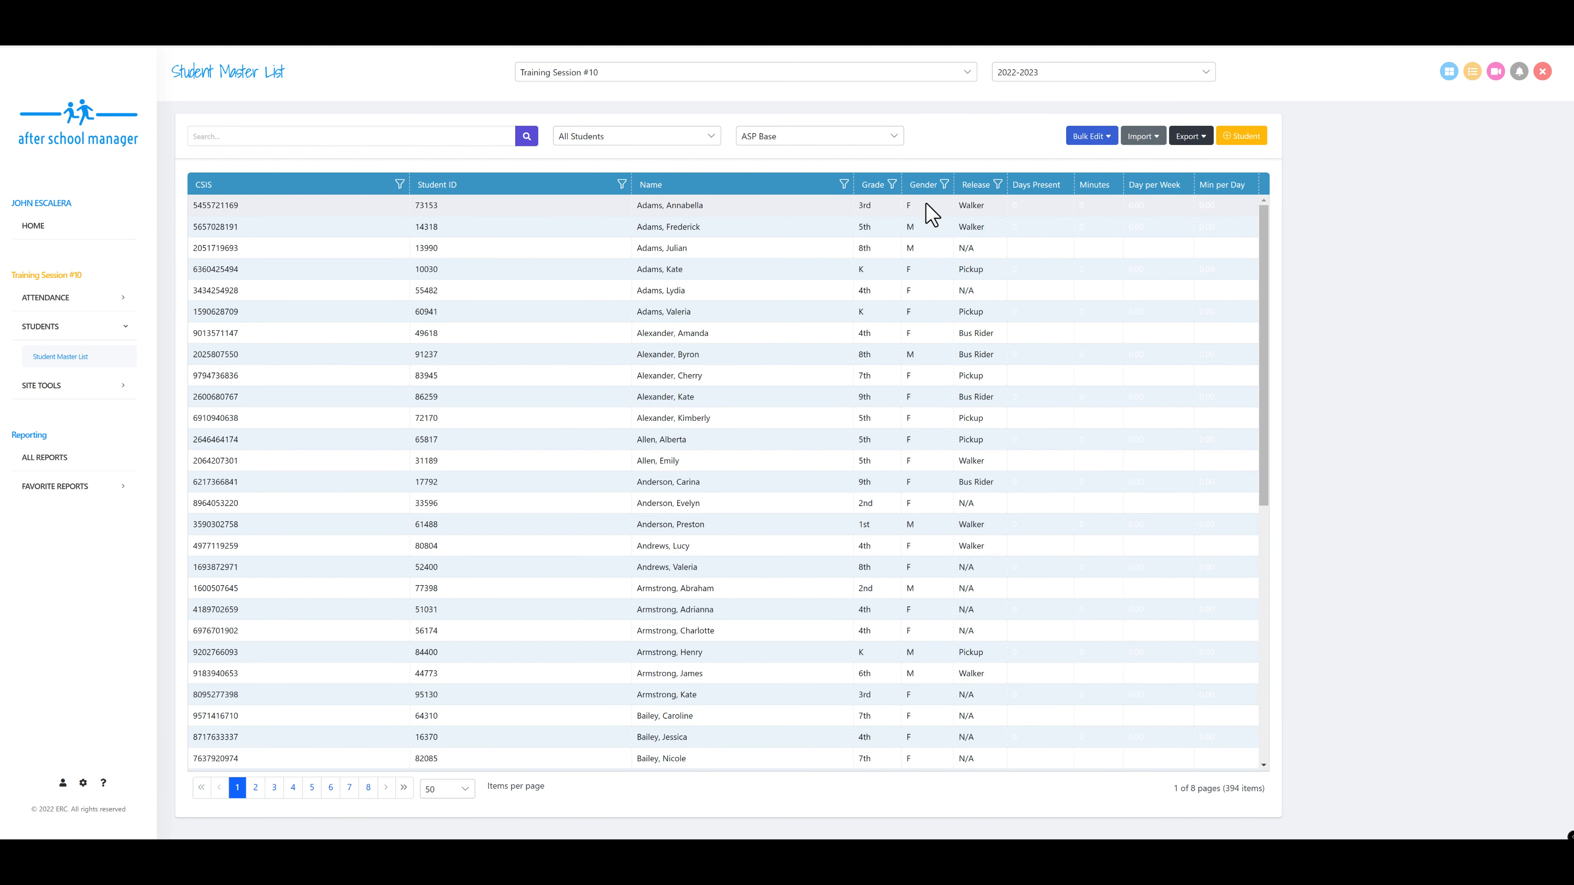
Step: Look over the student status choices, the import options and the blank Add New Student form without creating a student
click(710, 137)
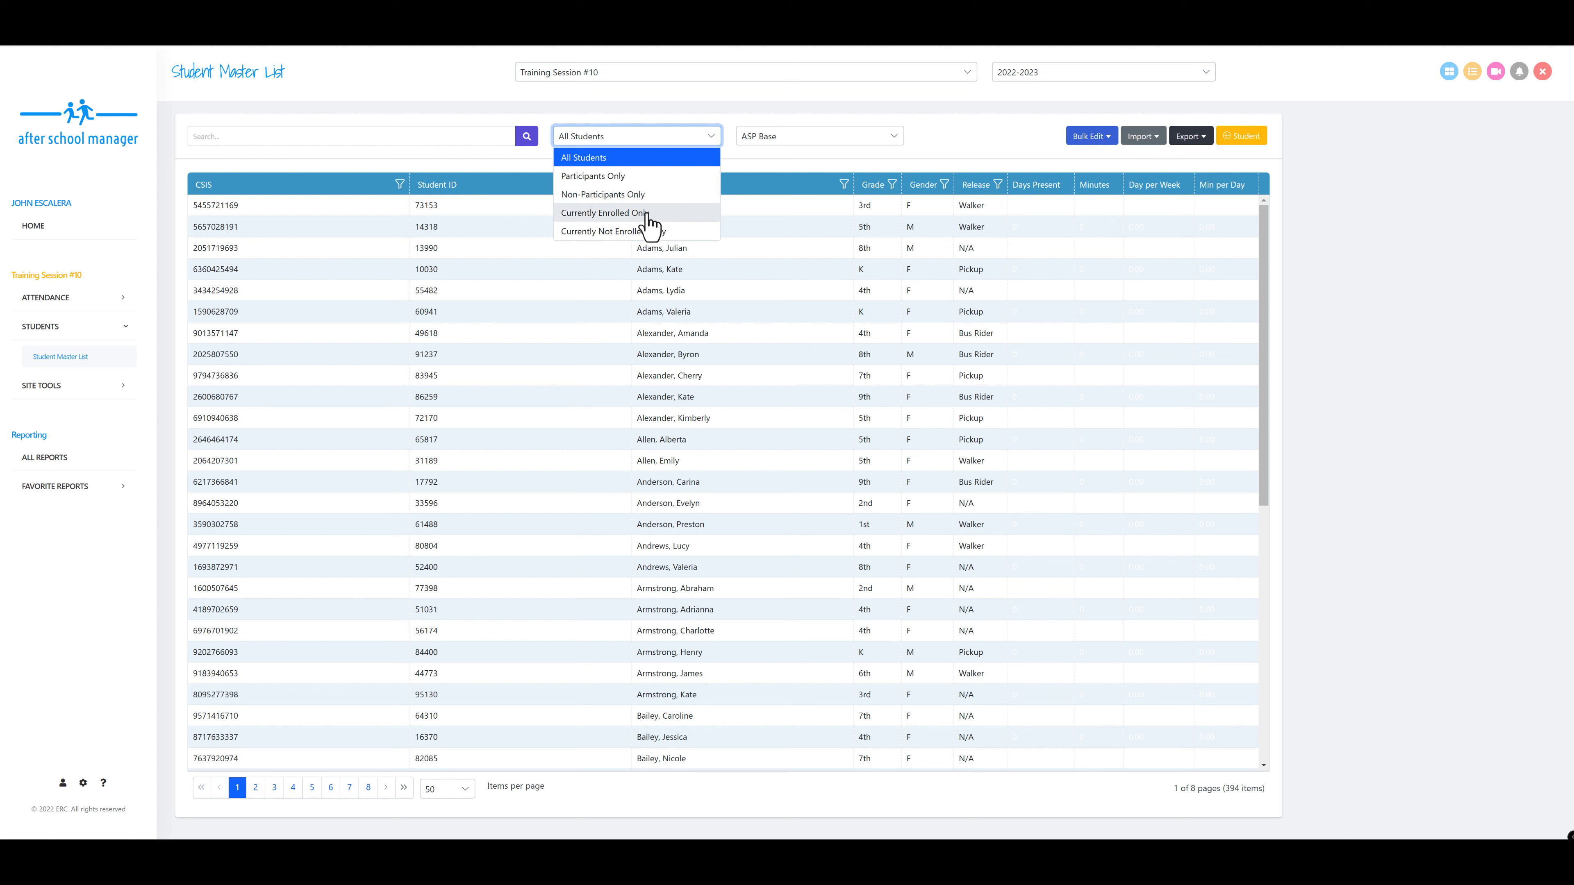
click(955, 152)
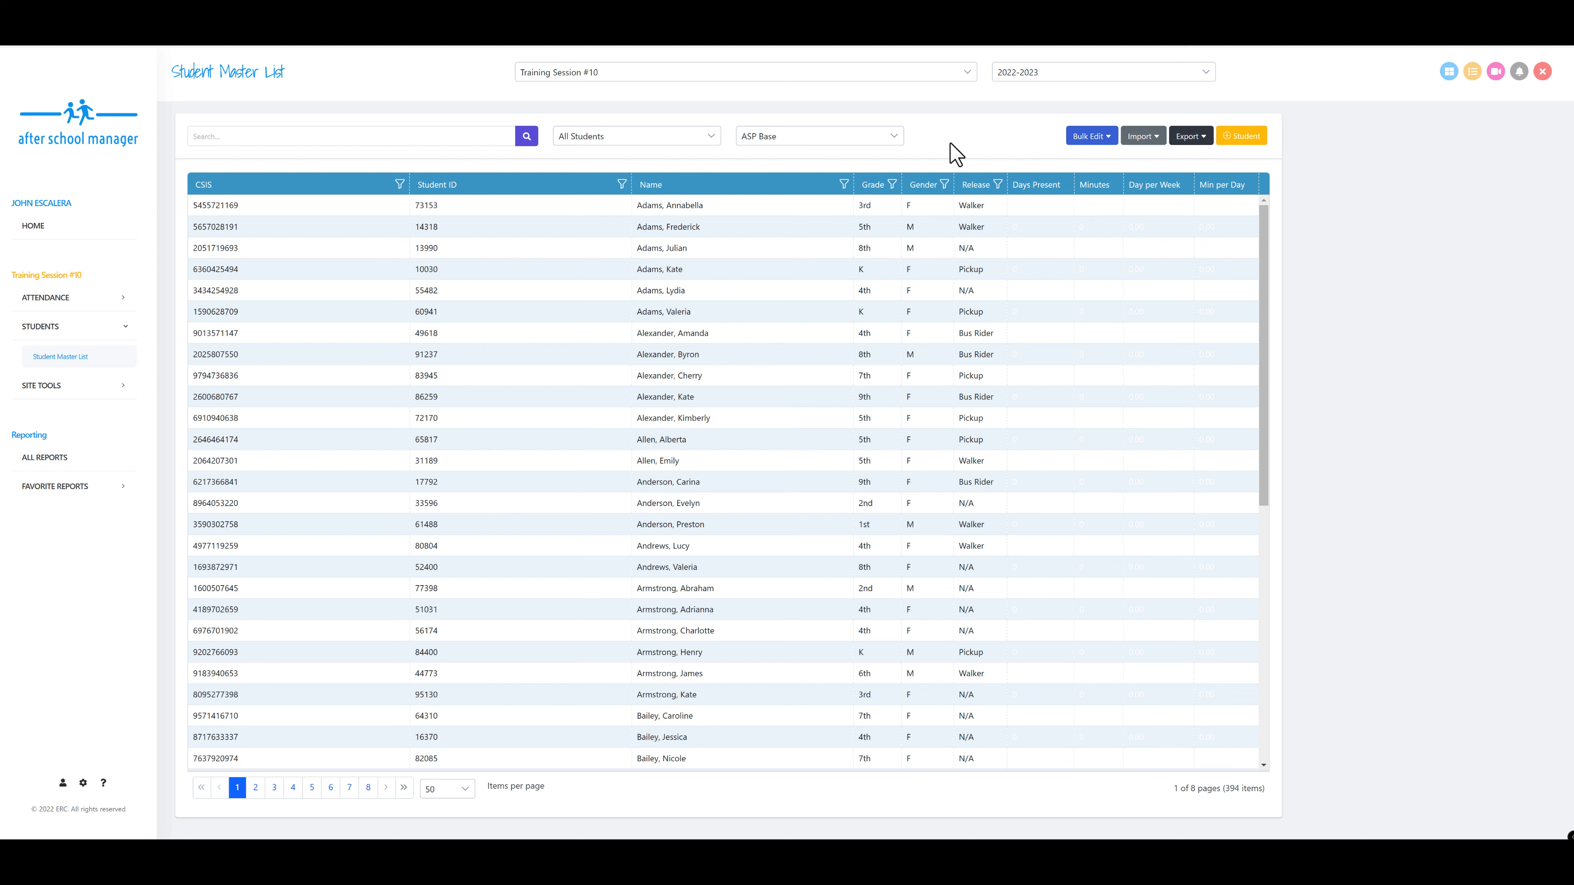
click(1141, 138)
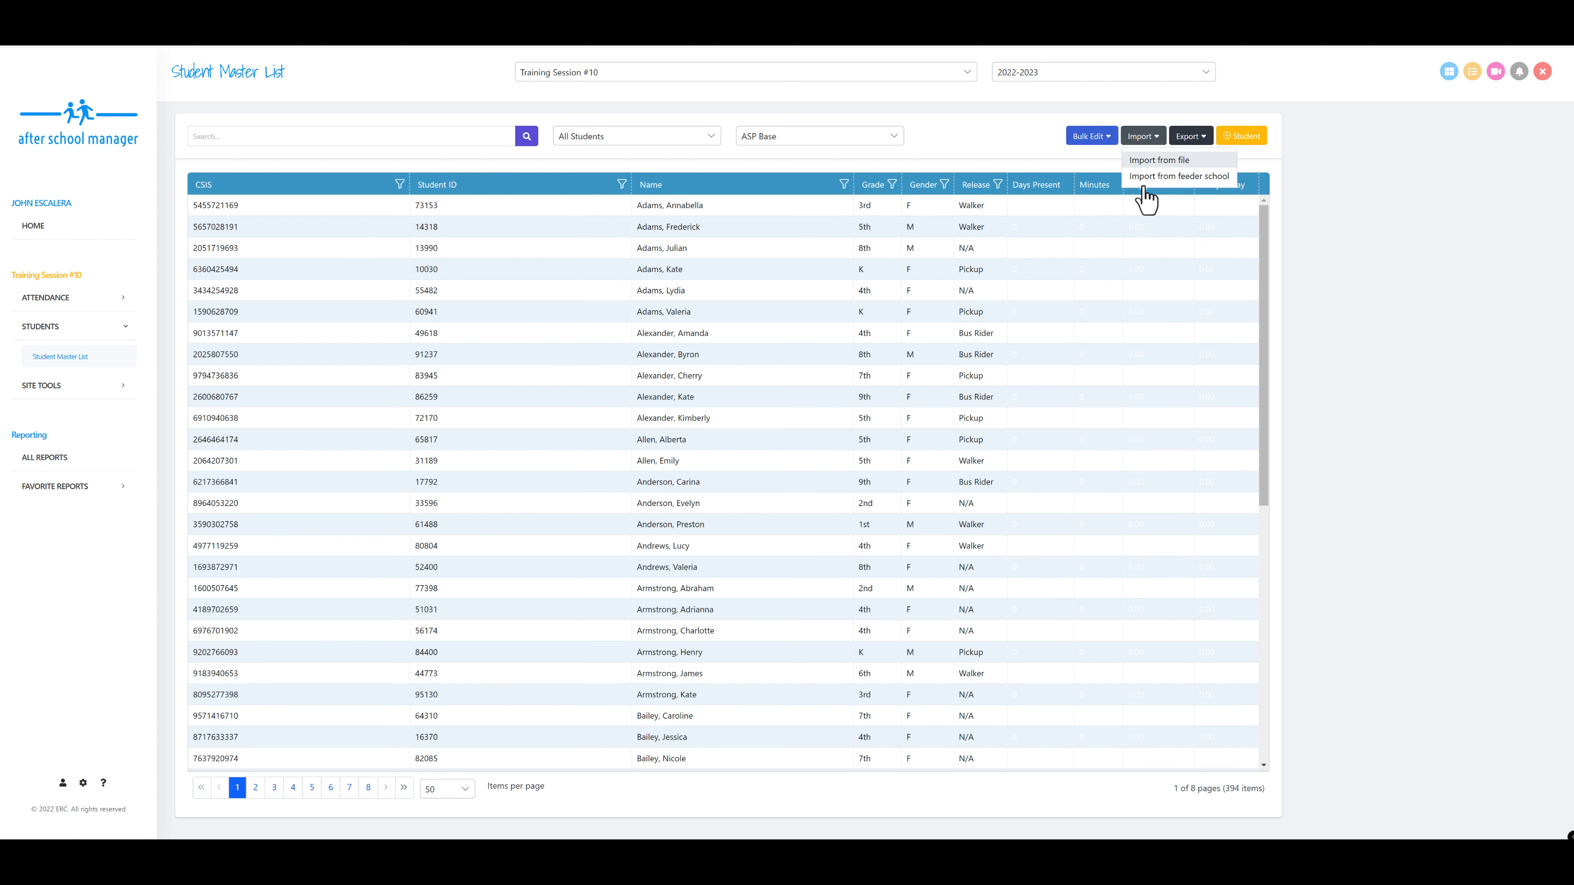
click(1241, 138)
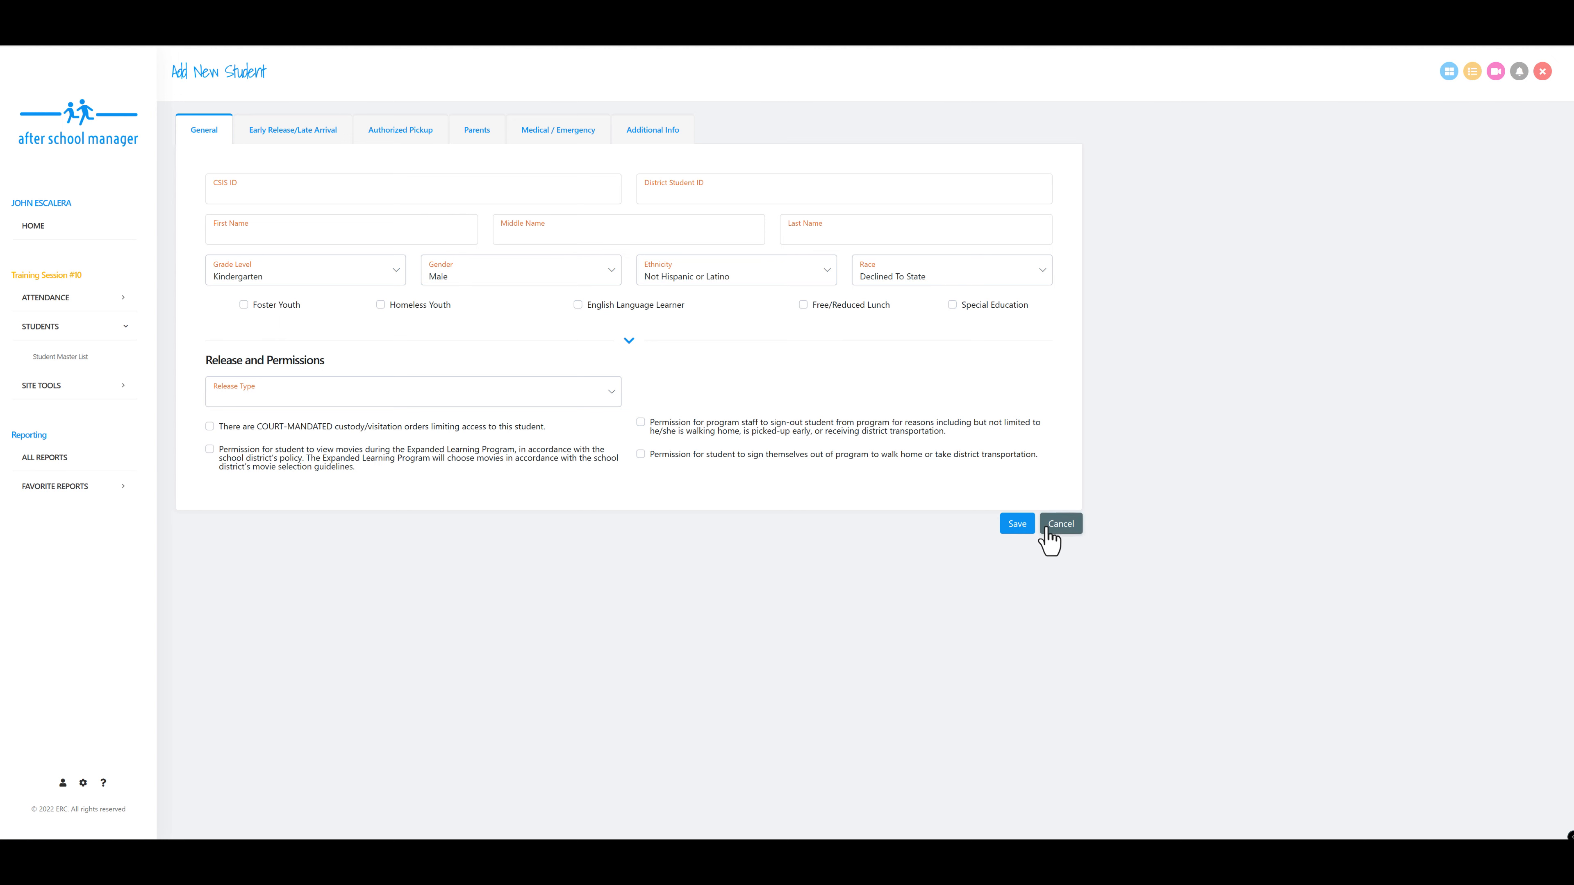
click(1060, 524)
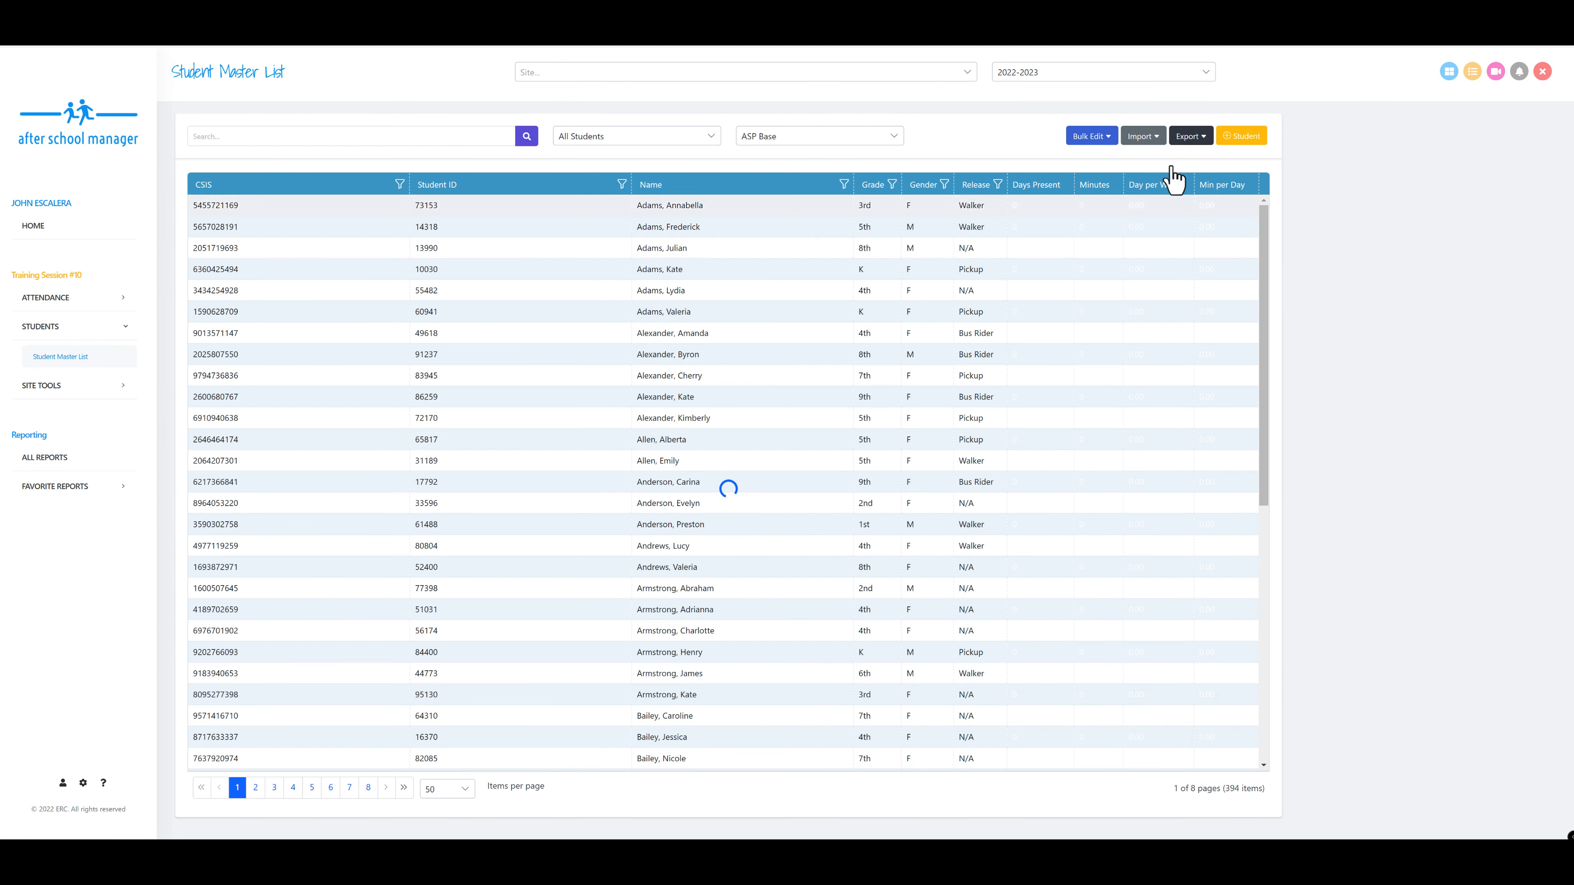
click(1189, 139)
click(1101, 140)
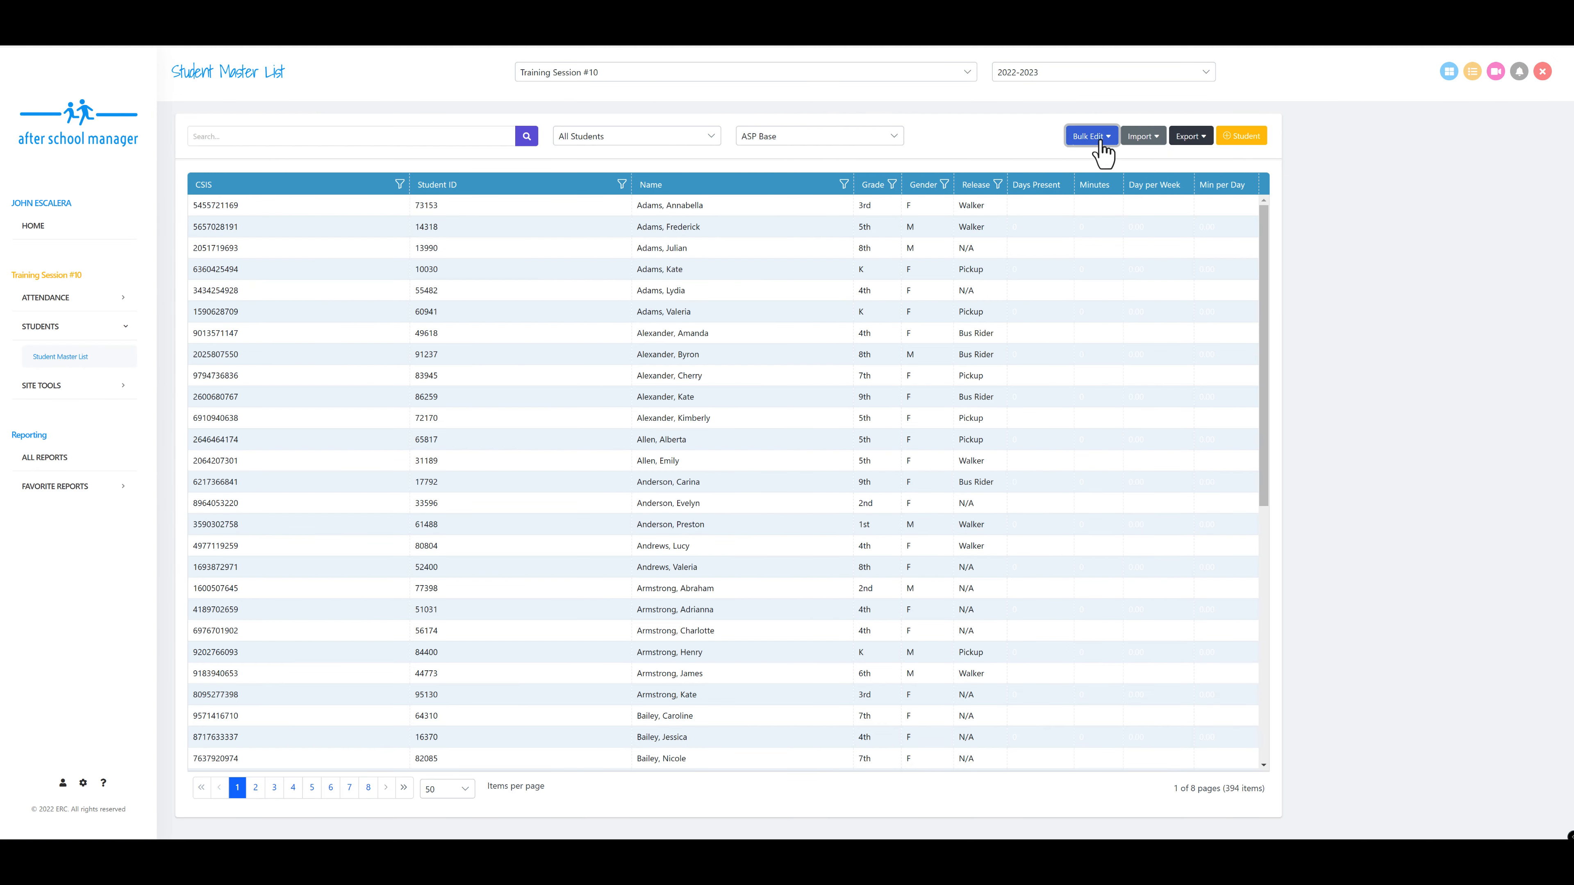
Step: View the fifth listed student's record, leave it without saving, and open the Student ID filter
click(662, 291)
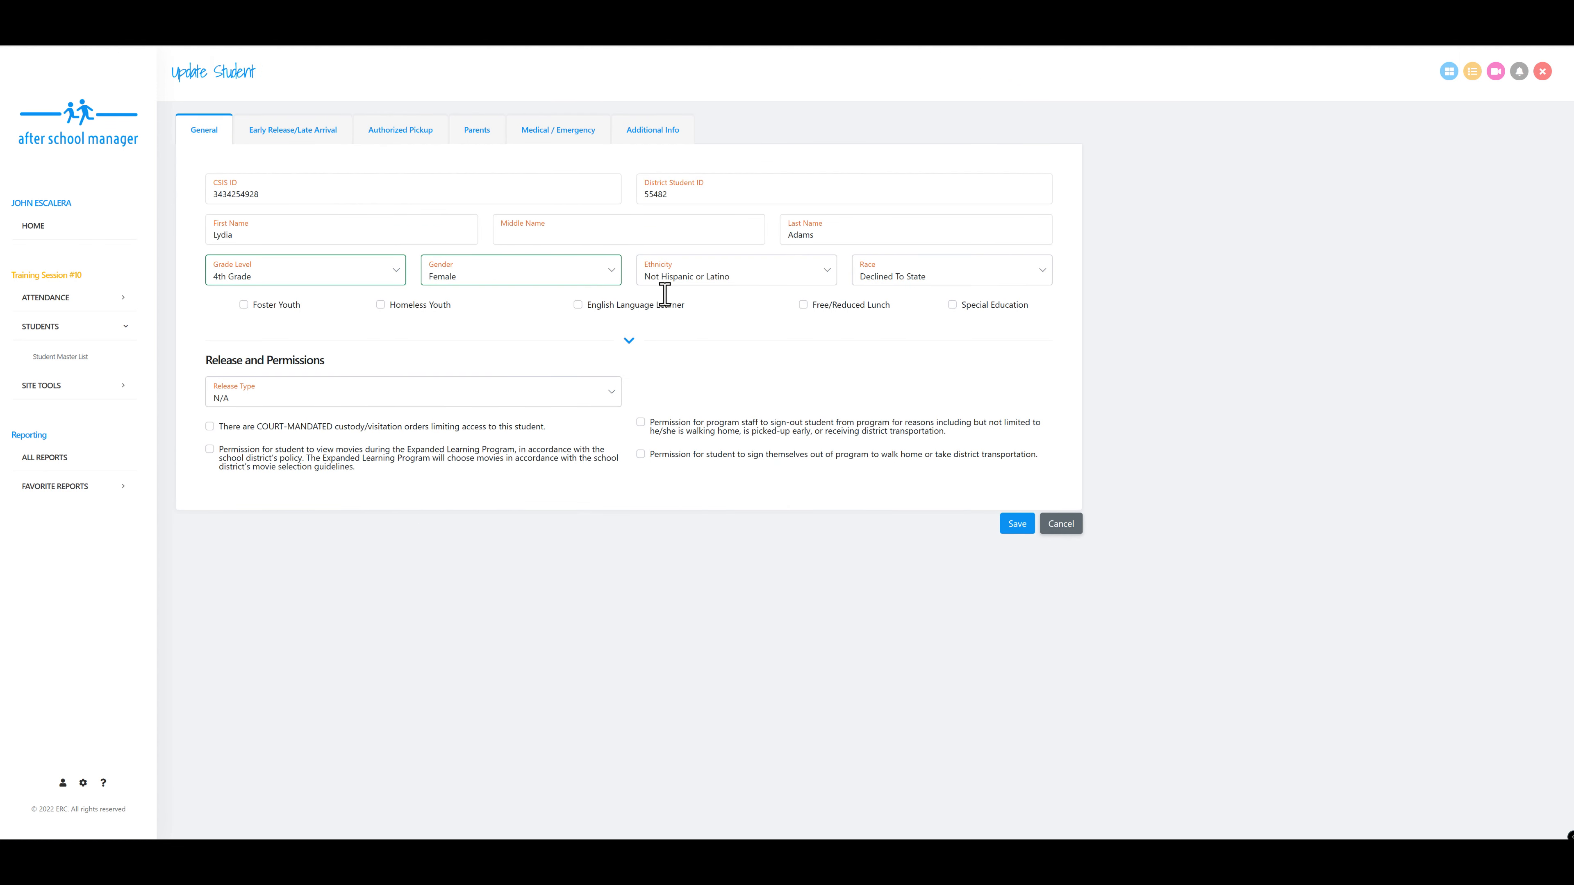
click(1067, 526)
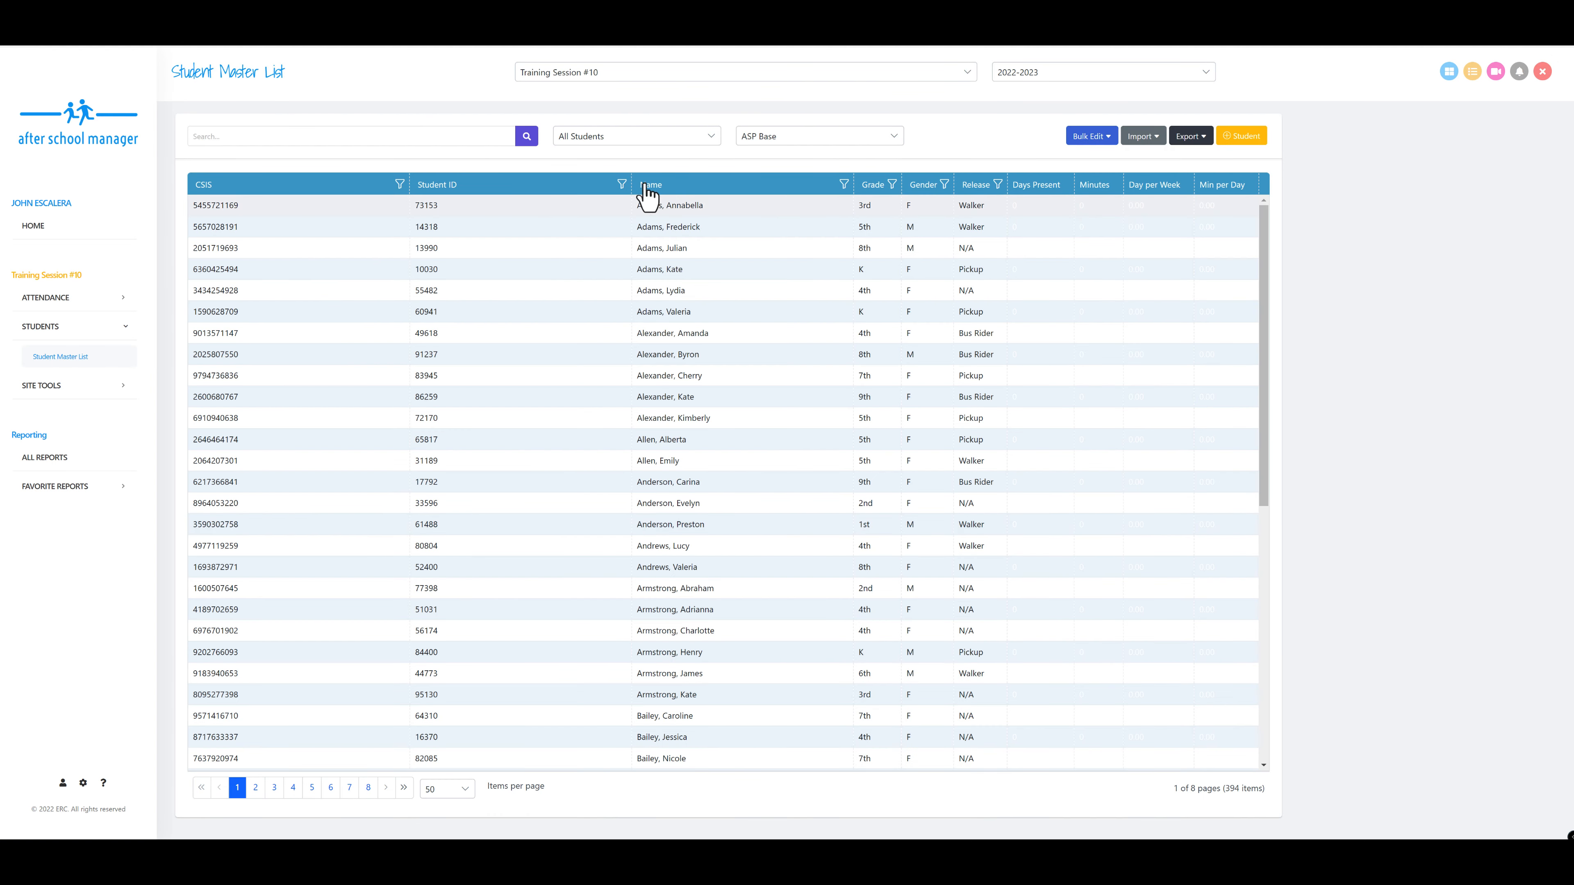
click(621, 185)
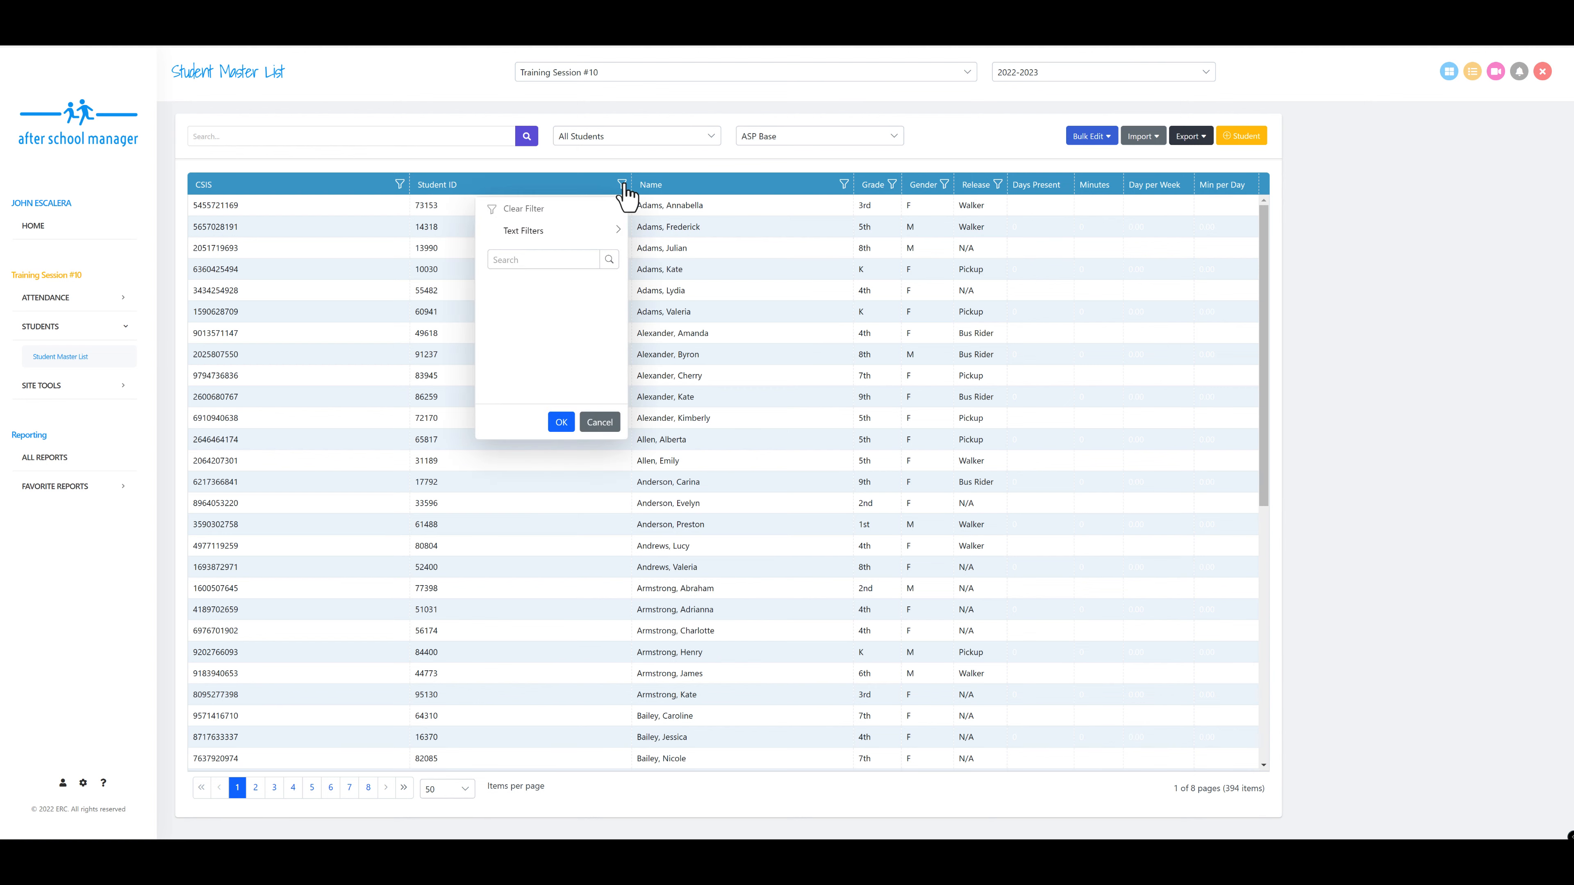